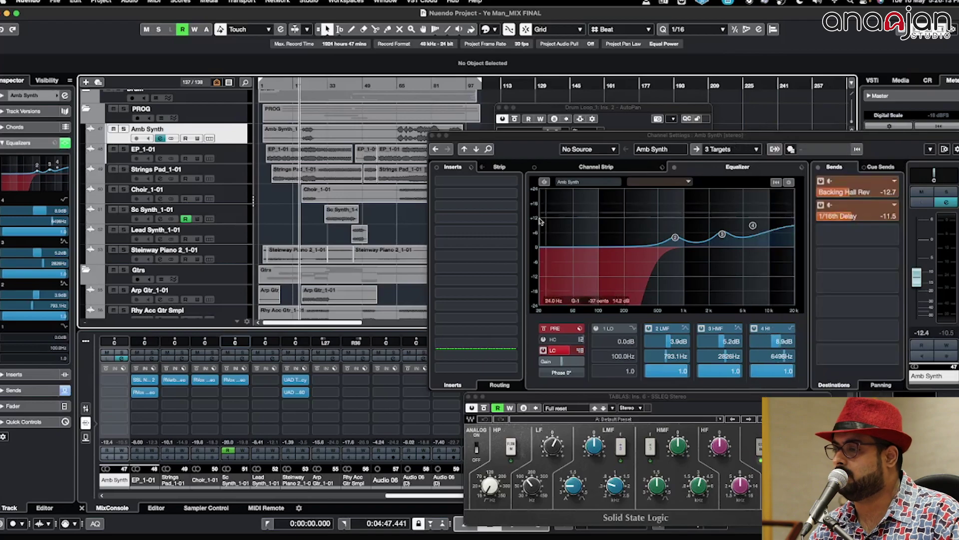
Close the SSLEQ and AutoPan plug-in windows and move the Amb Synth channel settings window clear of the tracks.
{"action": "left_click", "coordinate": [468, 397]}
{"action": "left_click_drag", "start_coordinate": [620, 135], "coordinate": [526, 189]}
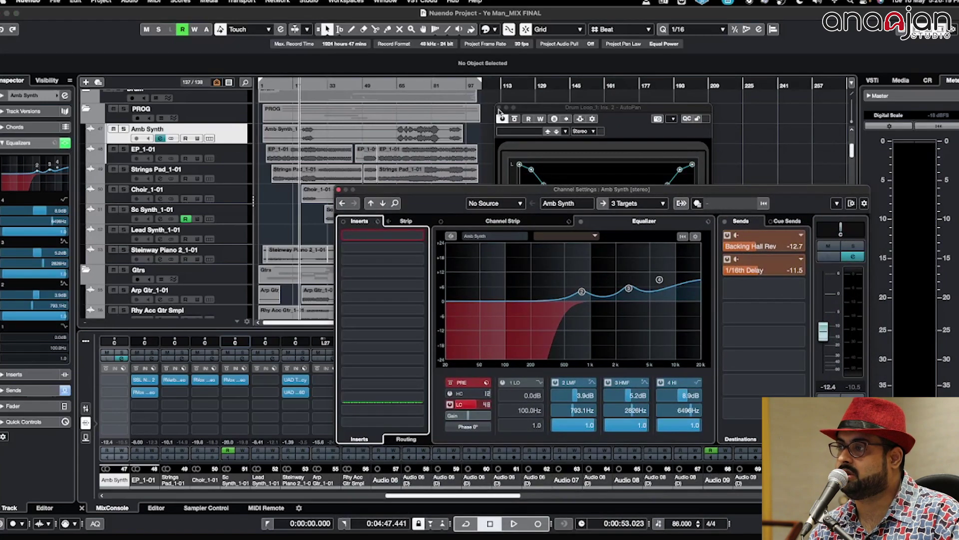
{"action": "left_click", "coordinate": [500, 108]}
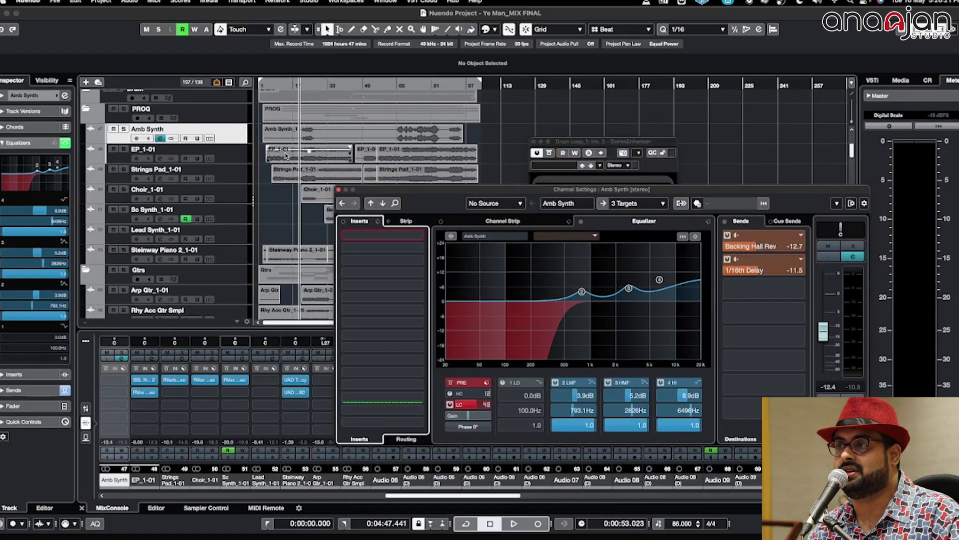
Solo the Amb Synth track and play it, moving playback to about 3:20.
{"action": "left_click", "coordinate": [123, 129]}
{"action": "key", "text": "space"}
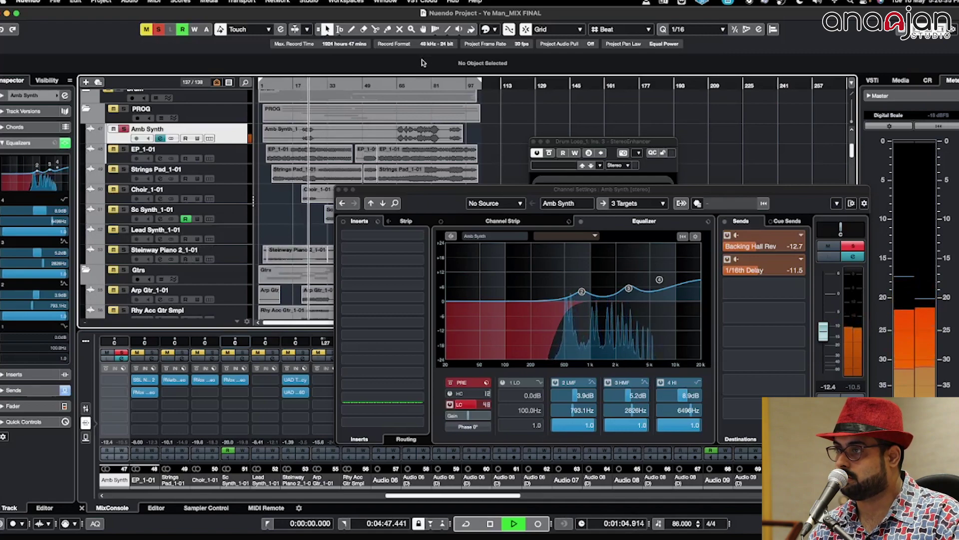
{"action": "left_click", "coordinate": [414, 85]}
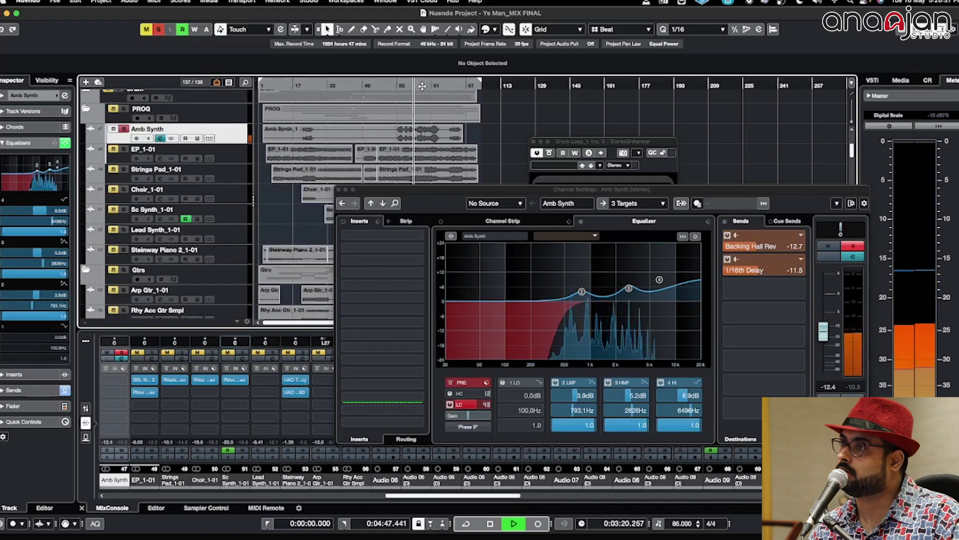
Show the channel settings of the Backing Hall Rev effect track while the solo plays.
{"action": "scroll", "coordinate": [171, 184], "scroll_direction": "down", "scroll_amount": 20}
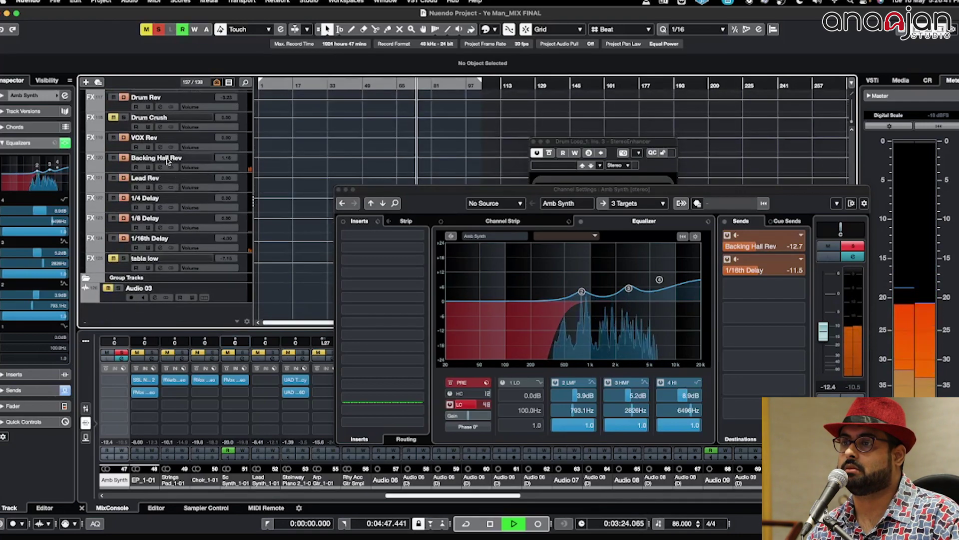
{"action": "left_click", "coordinate": [93, 156]}
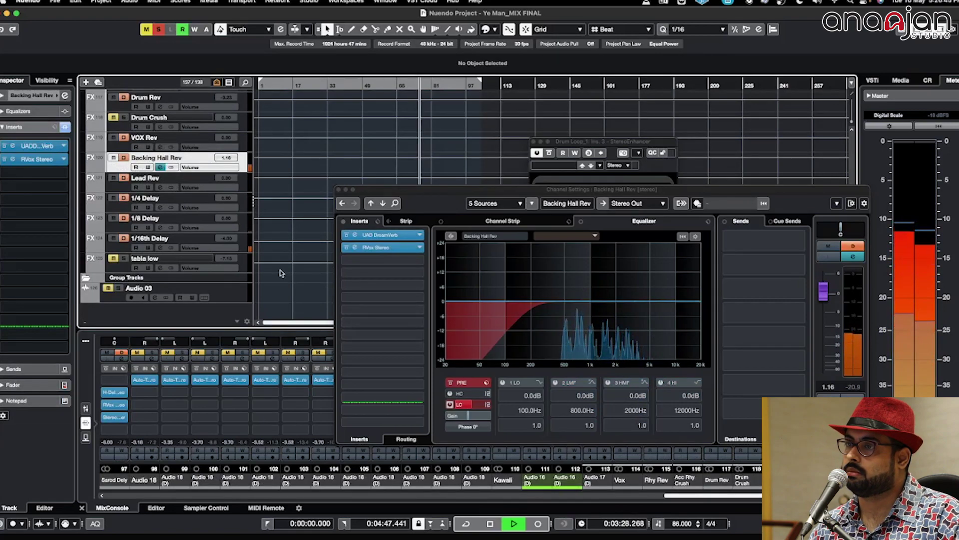
Return to the Amb Synth track, lower the frequency of its pre-section low-cut filter, and stop playback.
{"action": "scroll", "coordinate": [181, 227], "scroll_direction": "up", "scroll_amount": 10}
{"action": "scroll", "coordinate": [224, 168], "scroll_direction": "up", "scroll_amount": 2}
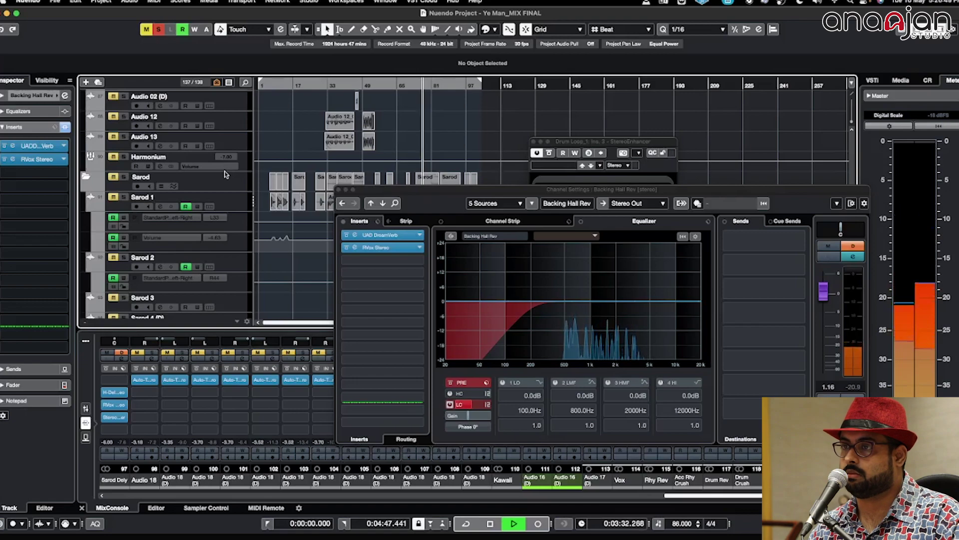
{"action": "scroll", "coordinate": [297, 155], "scroll_direction": "up", "scroll_amount": 7}
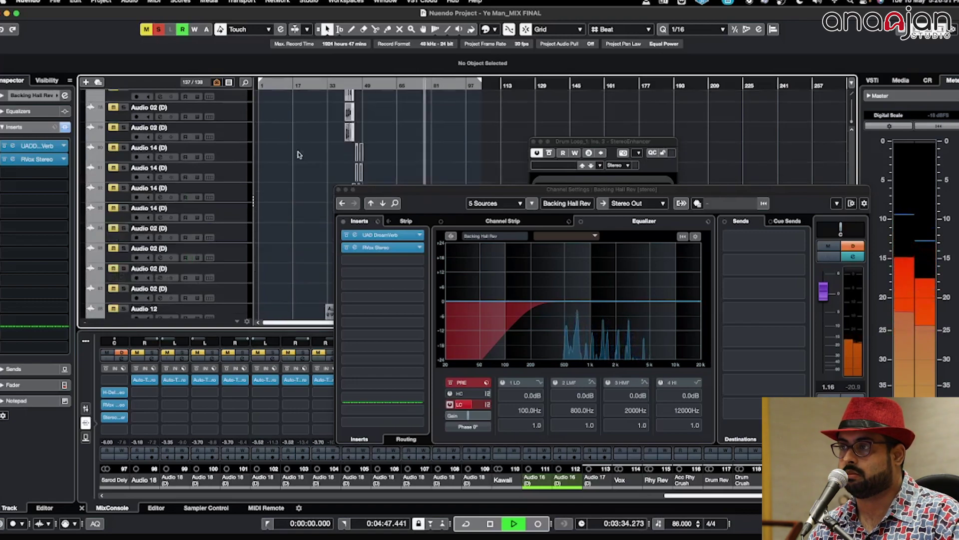
{"action": "scroll", "coordinate": [298, 155], "scroll_direction": "up", "scroll_amount": 20}
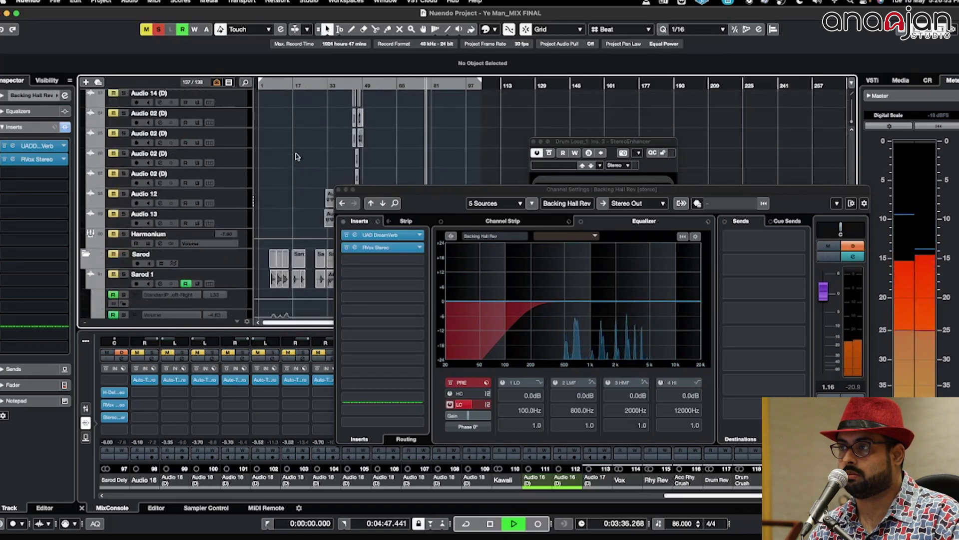
{"action": "scroll", "coordinate": [297, 157], "scroll_direction": "up", "scroll_amount": 15}
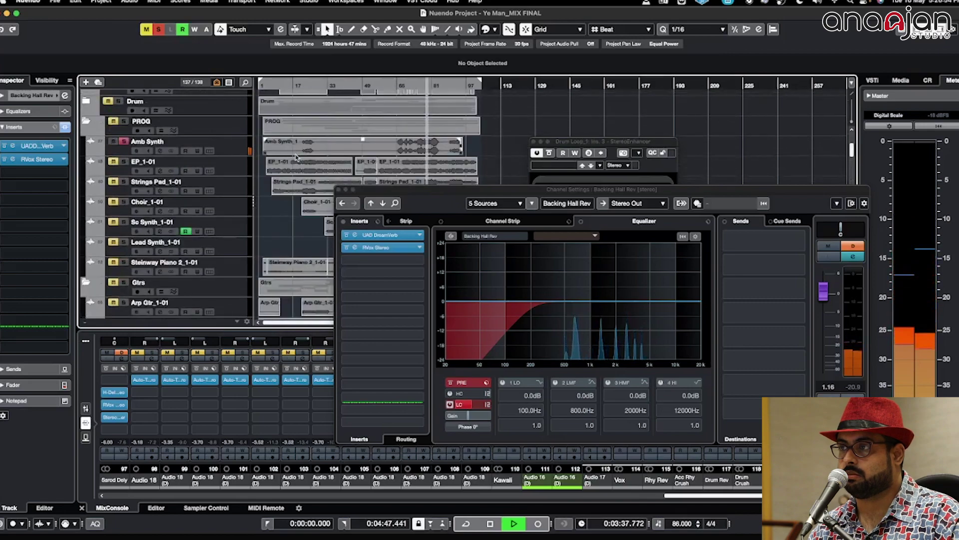
{"action": "left_click", "coordinate": [220, 143]}
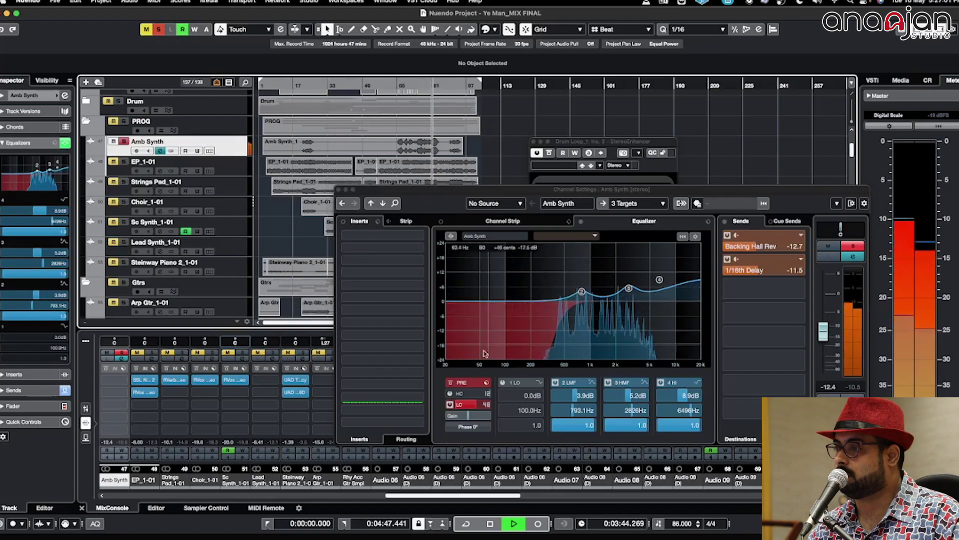
{"action": "scroll", "coordinate": [462, 406], "scroll_direction": "down", "scroll_amount": 5}
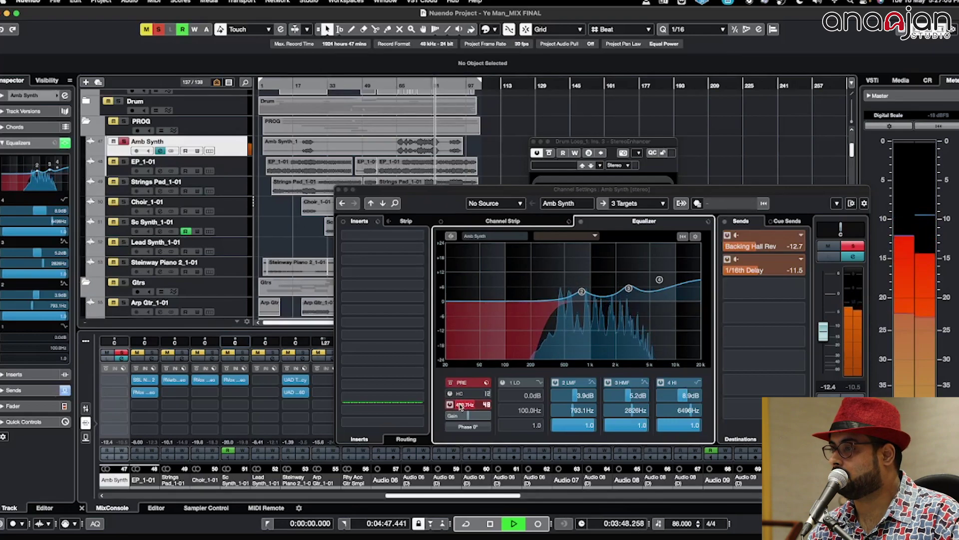
{"action": "key", "text": "space"}
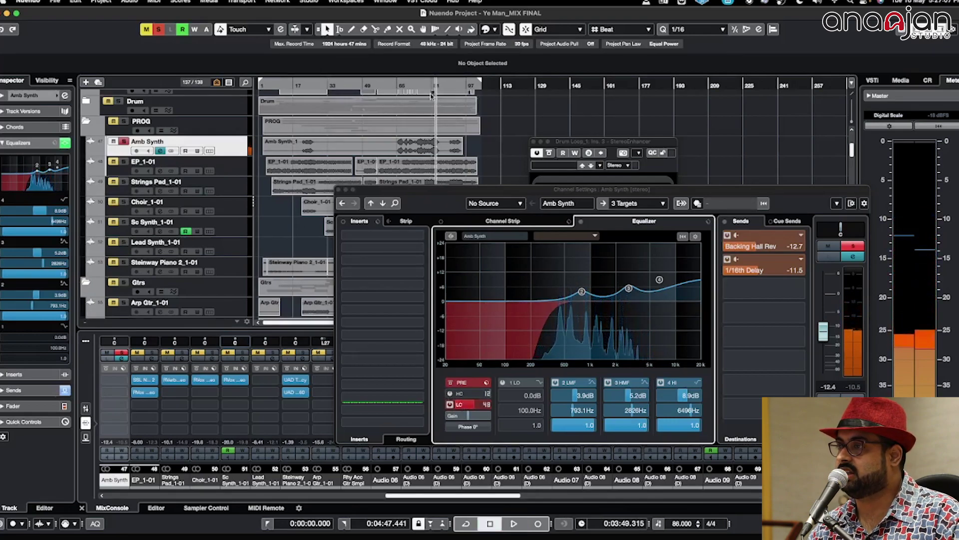
Clear all solos and play the full mix from about 3:23, replay it from an earlier point, and stop.
{"action": "left_click", "coordinate": [415, 82]}
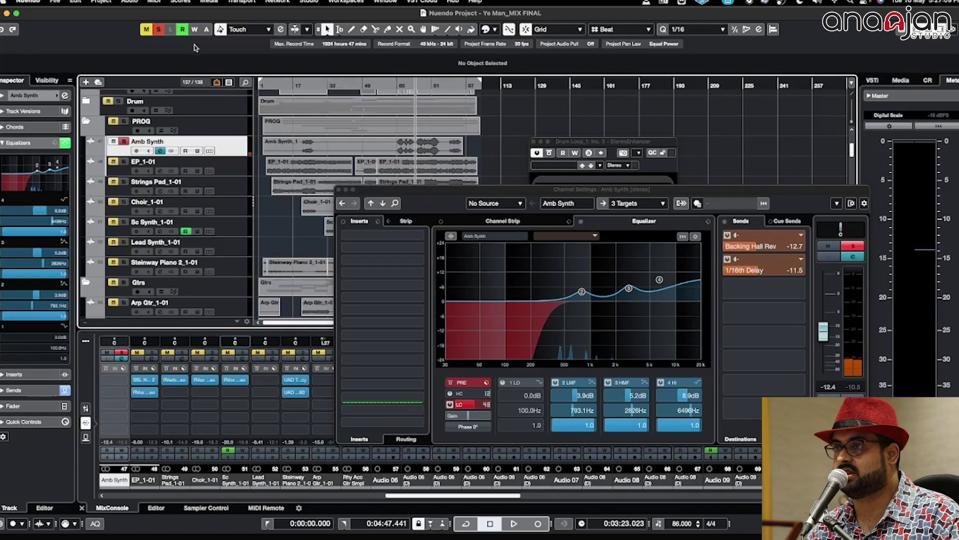
{"action": "left_click", "coordinate": [158, 28]}
{"action": "key", "text": "space"}
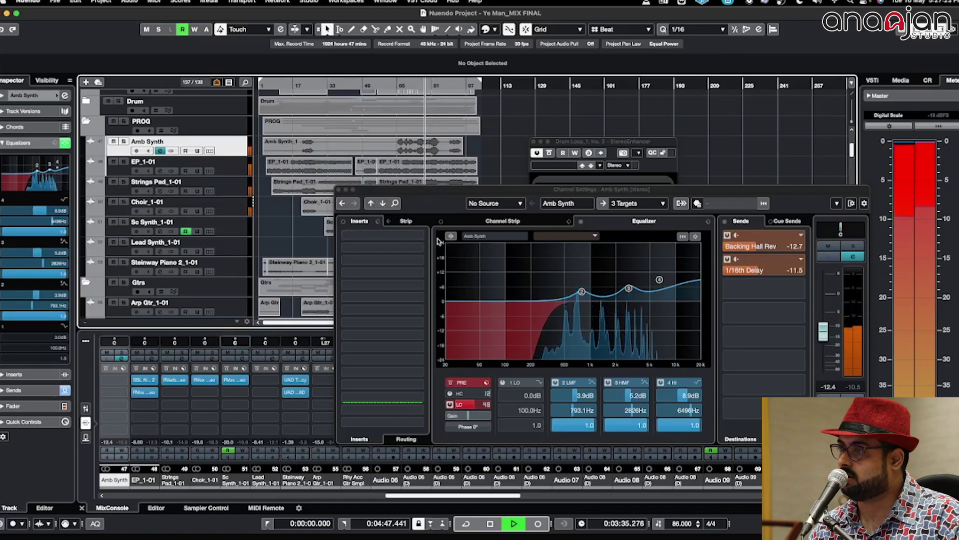
{"action": "left_click", "coordinate": [400, 85]}
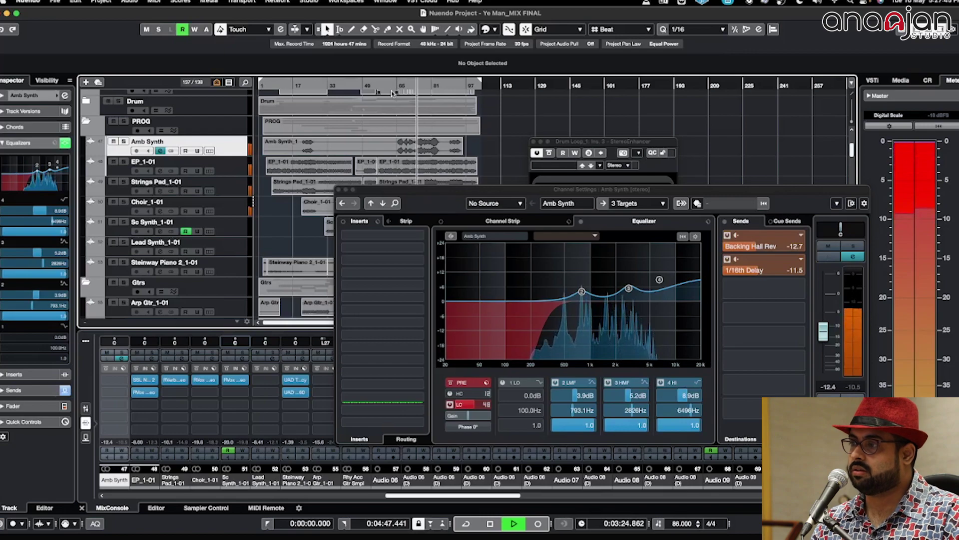
{"action": "key", "text": "space"}
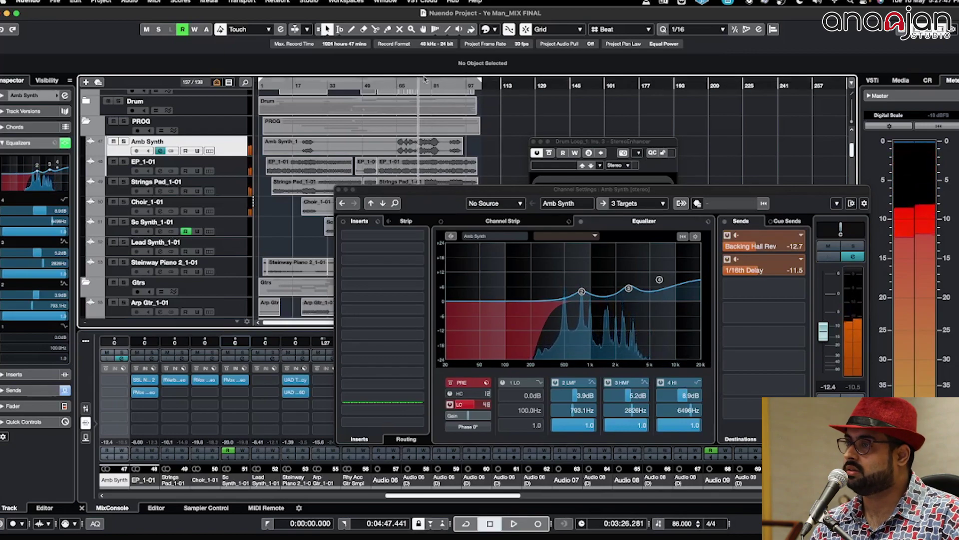
Select the EP_1-01 track and review the settings of its SSL Native X-EQ 2 and RVox Stereo inserts.
{"action": "left_click", "coordinate": [247, 166]}
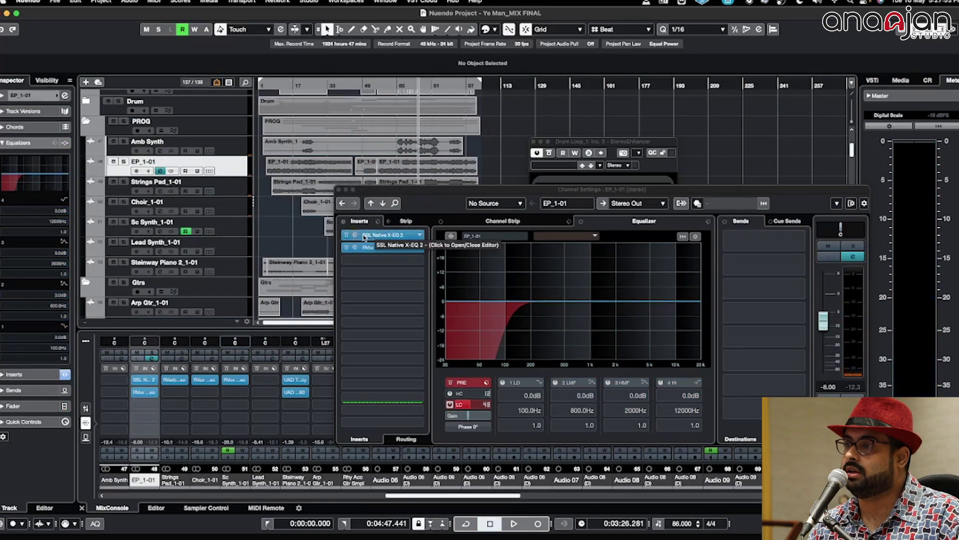
{"action": "left_click", "coordinate": [358, 238]}
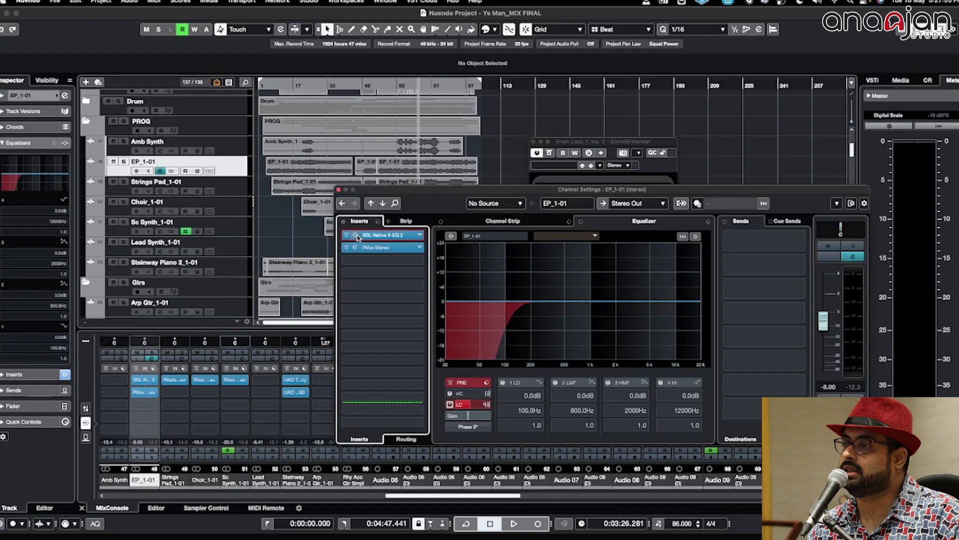
{"action": "left_click", "coordinate": [358, 238]}
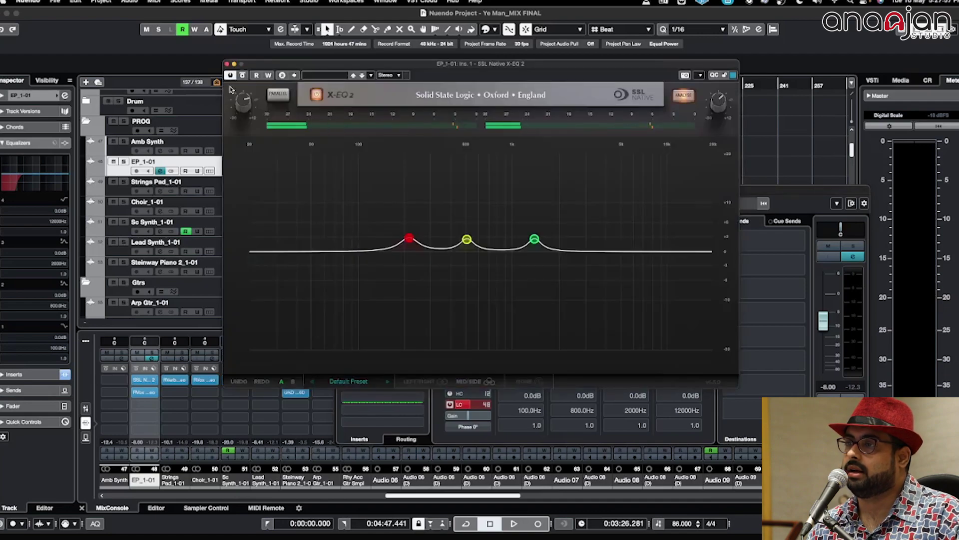
{"action": "left_click", "coordinate": [226, 64]}
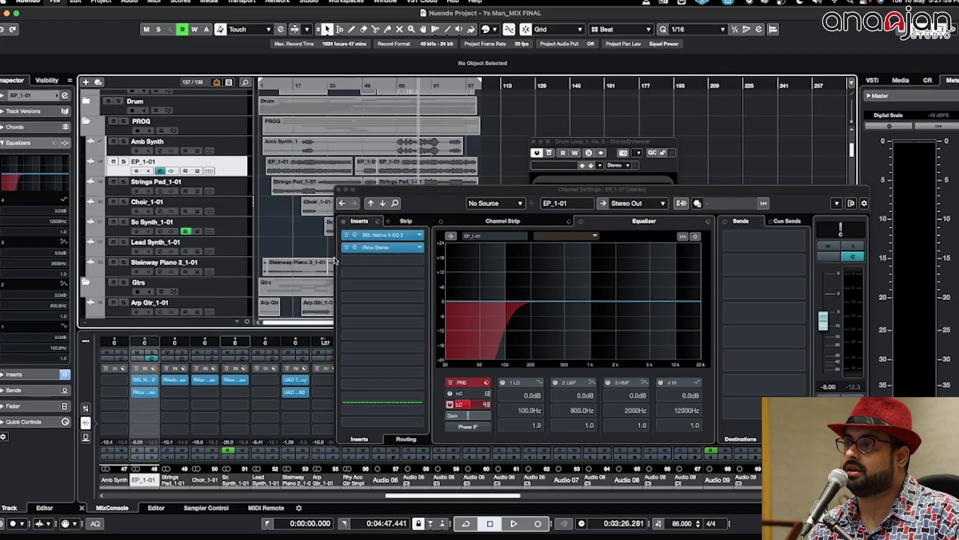
{"action": "left_click", "coordinate": [351, 250]}
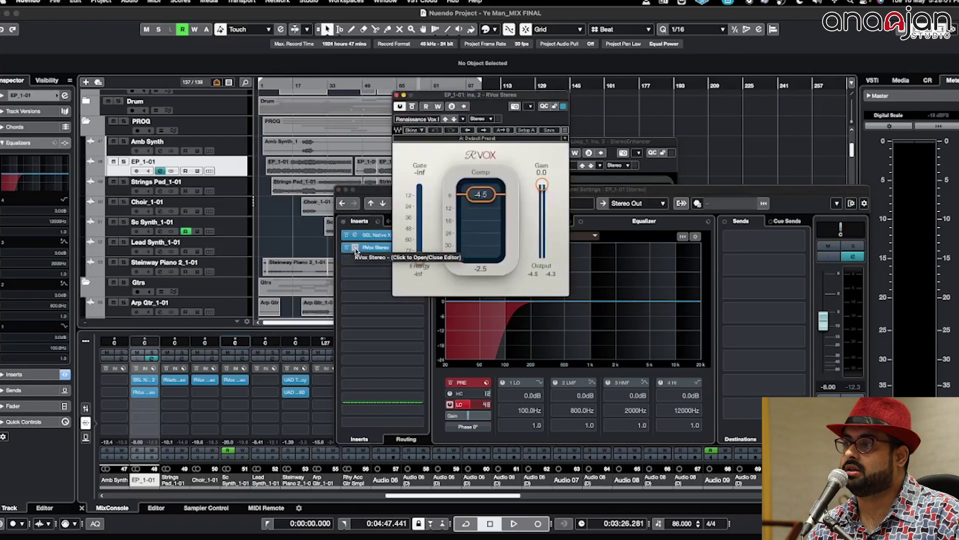
{"action": "left_click", "coordinate": [397, 96]}
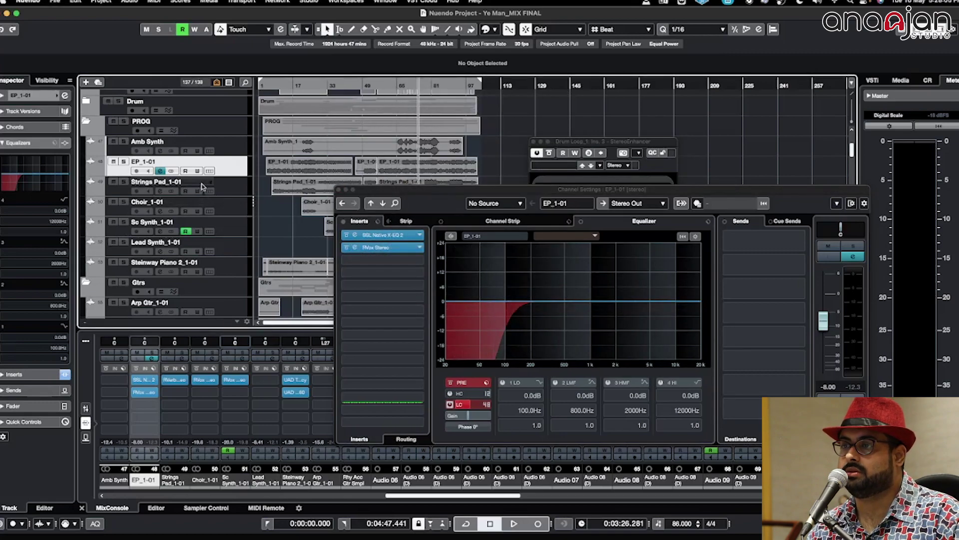
Solo EP_1-01 and play it, adding Strings Pad_1-01 to the solo during playback.
{"action": "key", "text": "s"}
{"action": "key", "text": "space"}
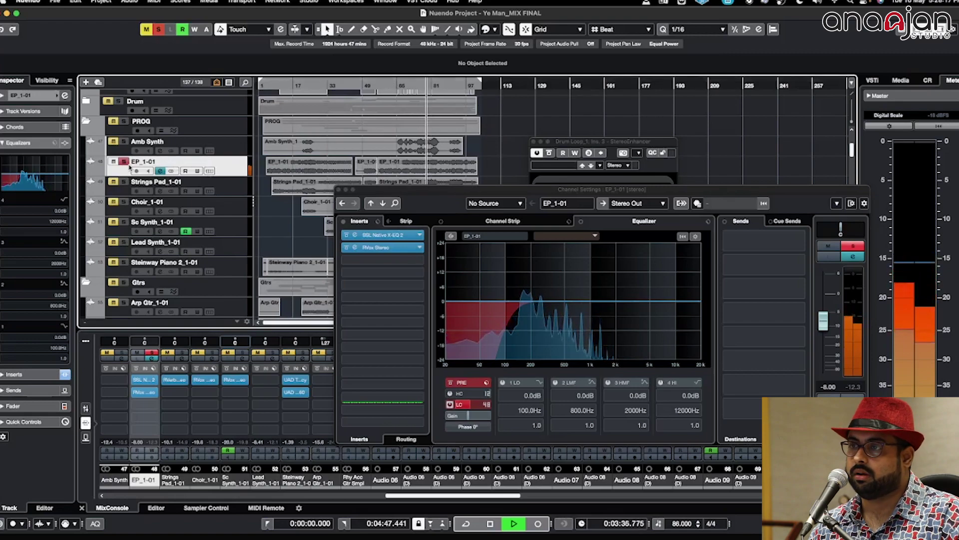
{"action": "left_click", "coordinate": [123, 181]}
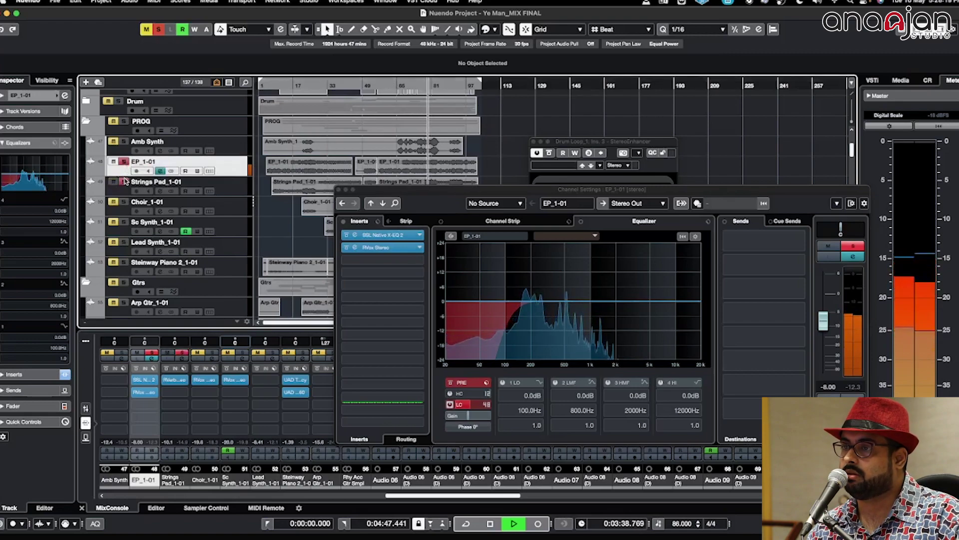
Show the Strings Pad_1-01 channel settings, unsolo EP_1-01, and play the pad alone from about 2:59.
{"action": "left_click", "coordinate": [231, 193]}
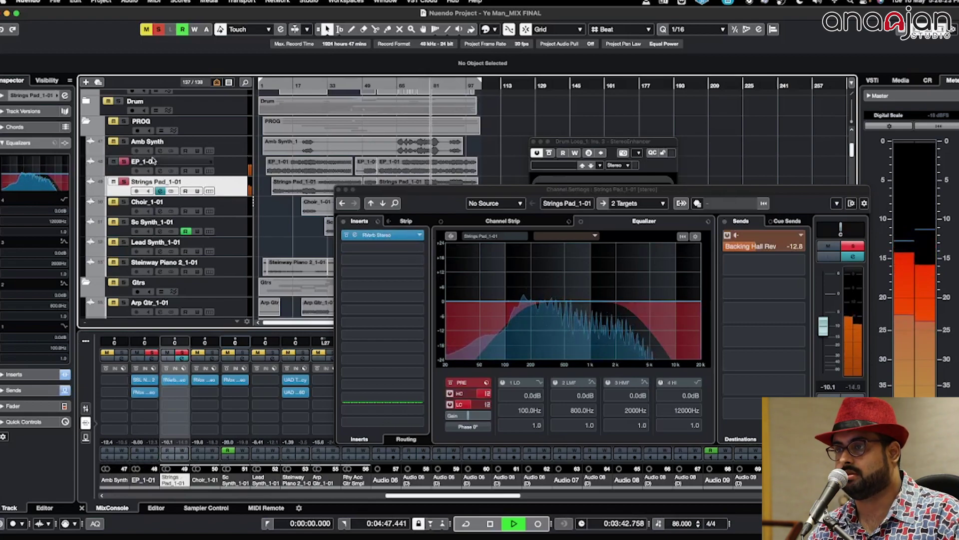
{"action": "left_click", "coordinate": [125, 161]}
{"action": "key", "text": "space"}
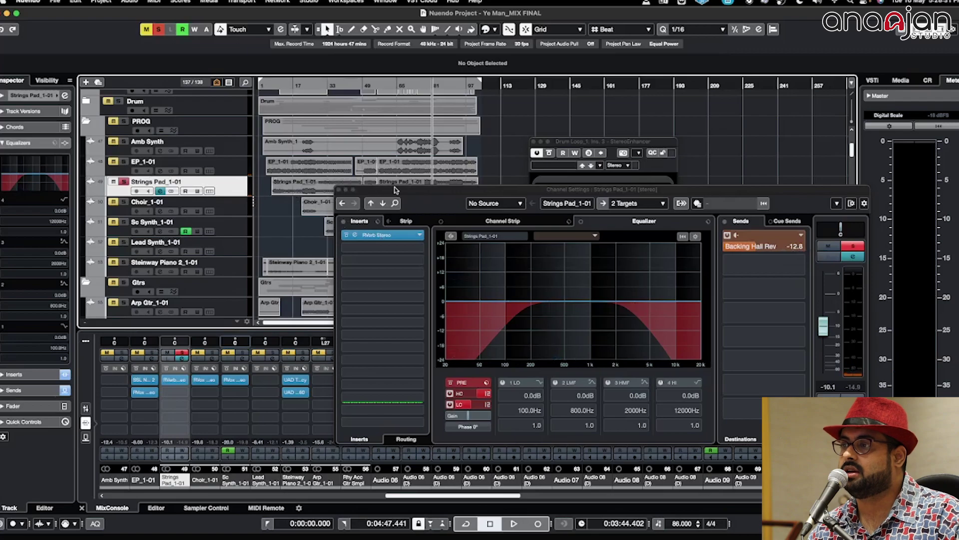
{"action": "left_click_drag", "start_coordinate": [395, 190], "coordinate": [326, 220]}
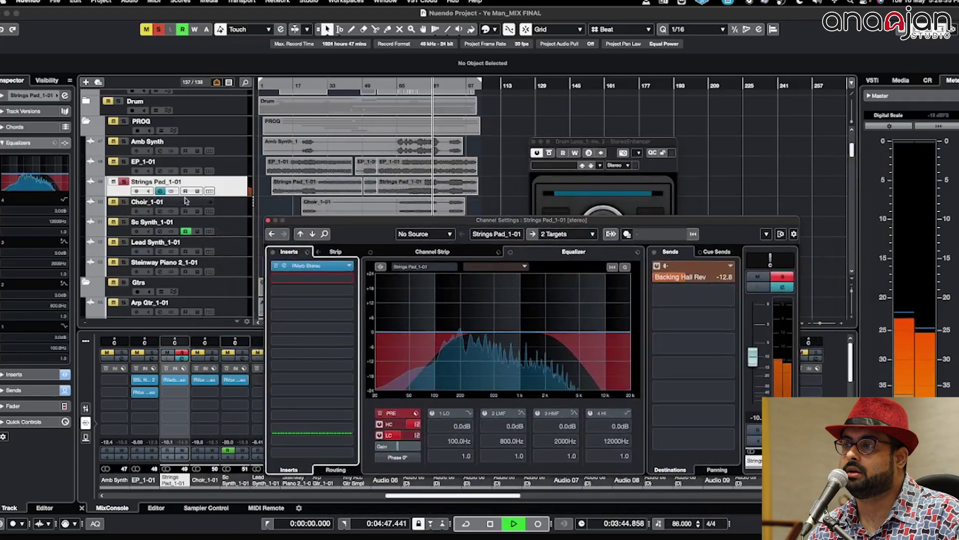
{"action": "left_click", "coordinate": [397, 87]}
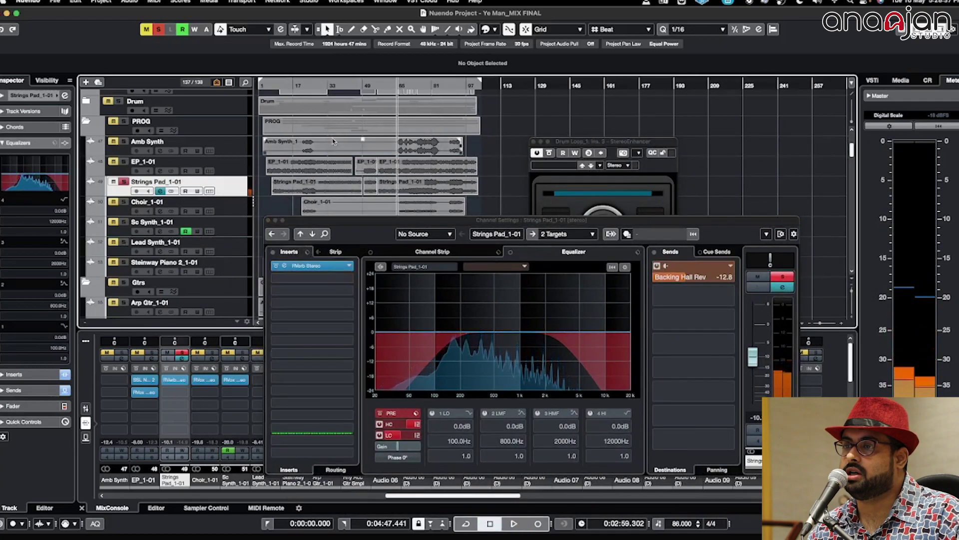
Listen to the Choir_1-01 track with its channel settings shown and moved clear of the tracks, and stop playback.
{"action": "left_click", "coordinate": [224, 202]}
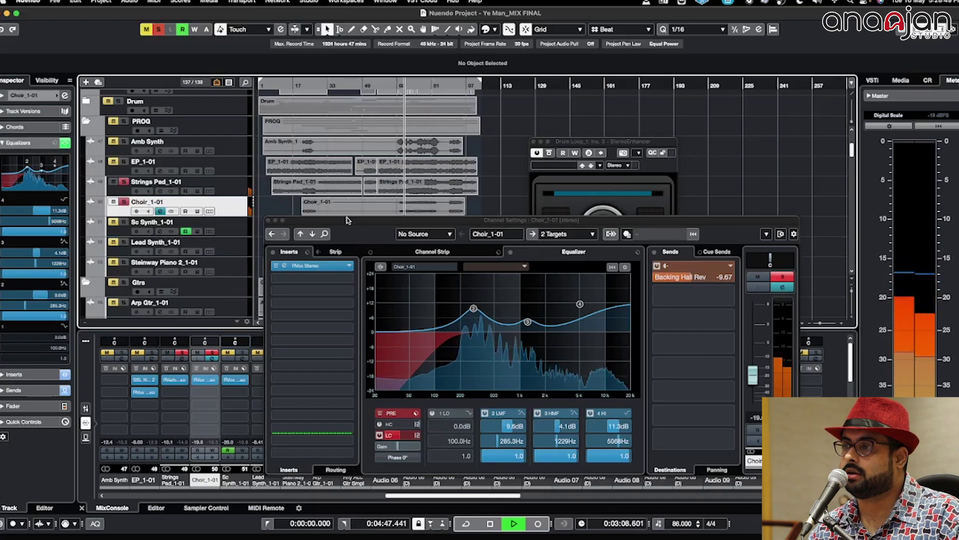
{"action": "left_click_drag", "start_coordinate": [343, 218], "coordinate": [400, 251]}
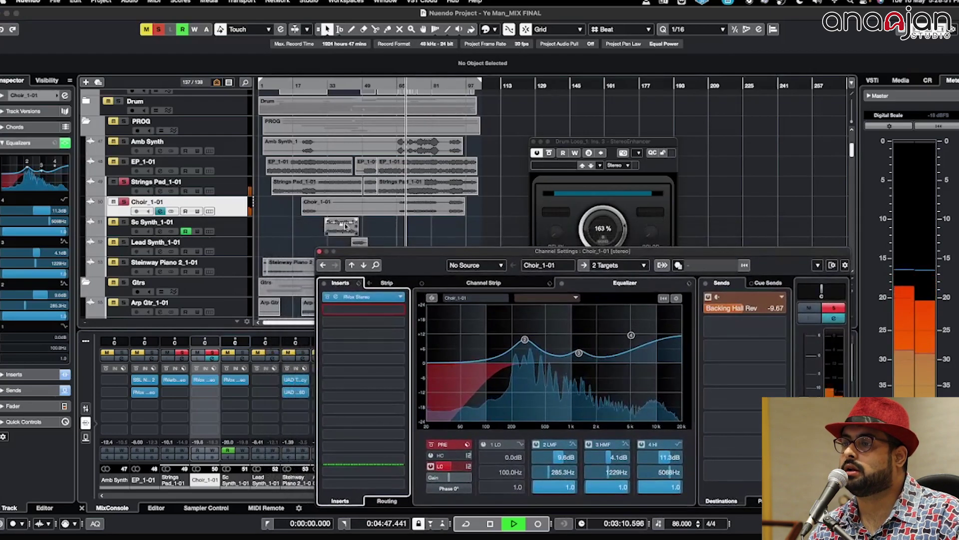
{"action": "key", "text": "space"}
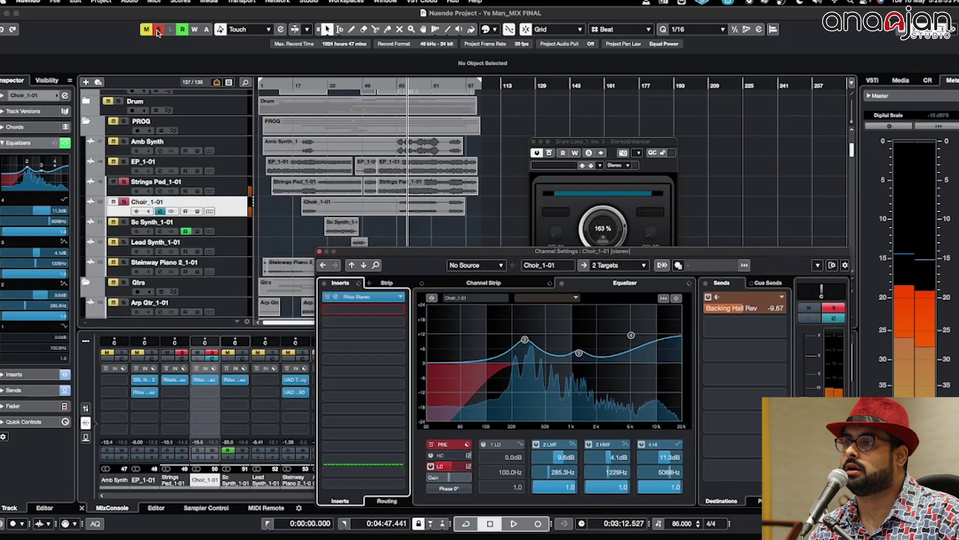
Clear the current solos, solo the Sc Synth_1-01 track, and play it from about 1:27.
{"action": "left_click", "coordinate": [158, 30]}
{"action": "left_click", "coordinate": [124, 222]}
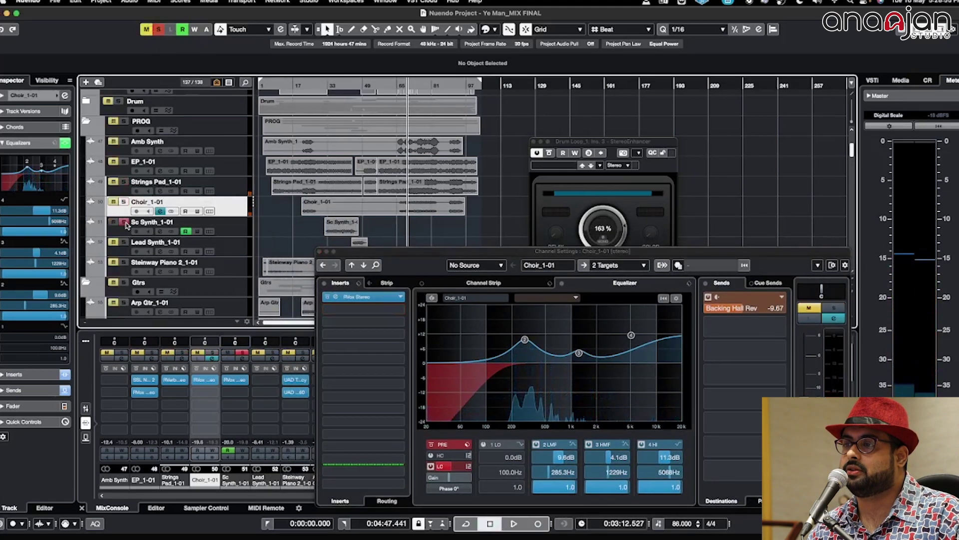
{"action": "left_click", "coordinate": [328, 89]}
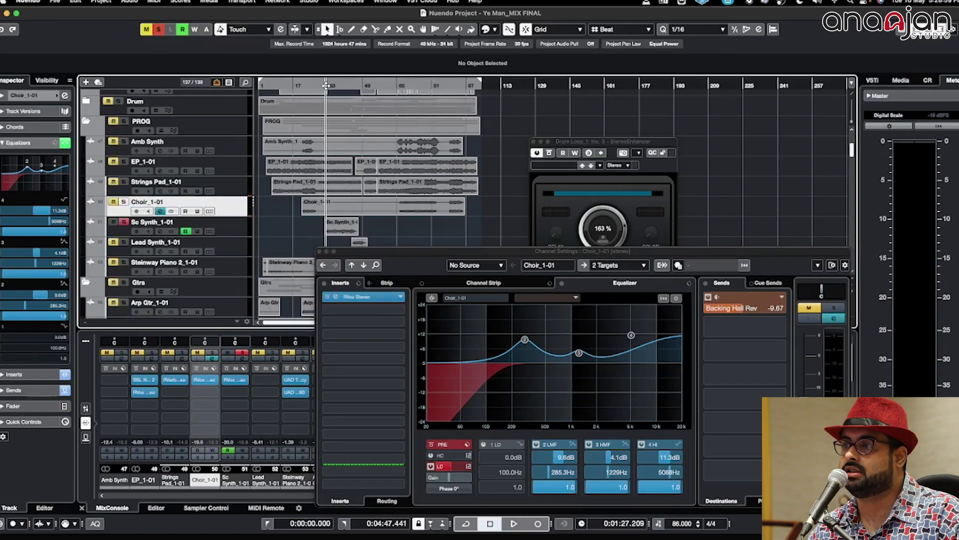
{"action": "key", "text": "space"}
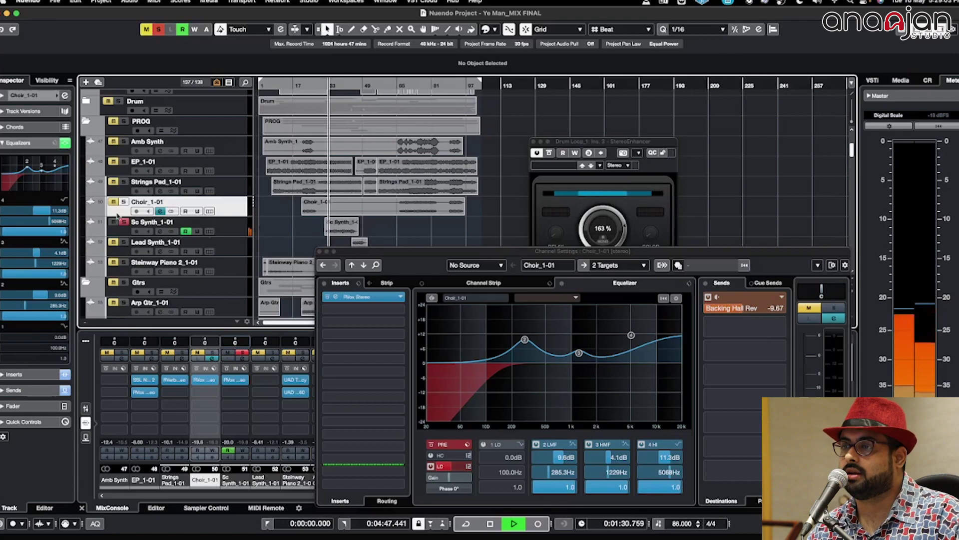
Stop playback and show the channel settings of the Sc Synth_1-01 track.
{"action": "key", "text": "space"}
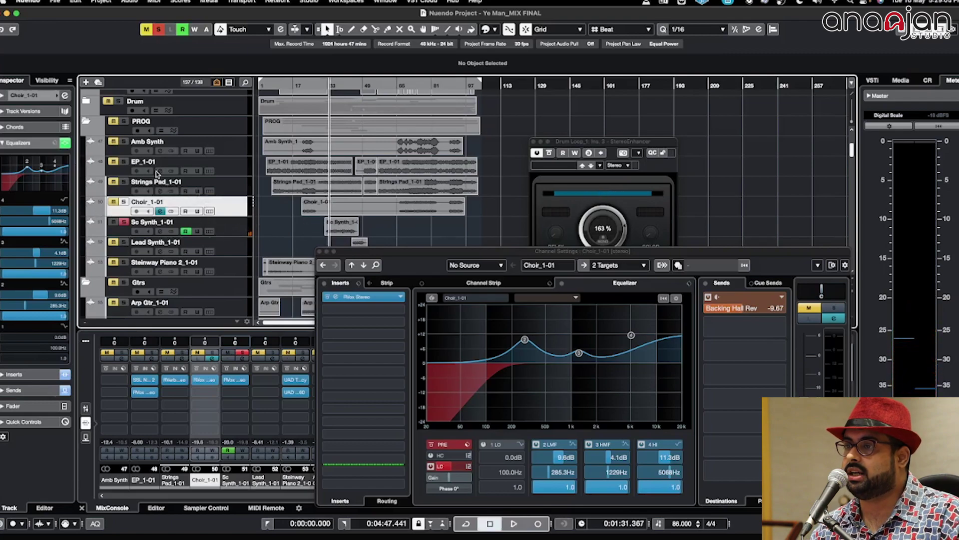
{"action": "left_click", "coordinate": [232, 235]}
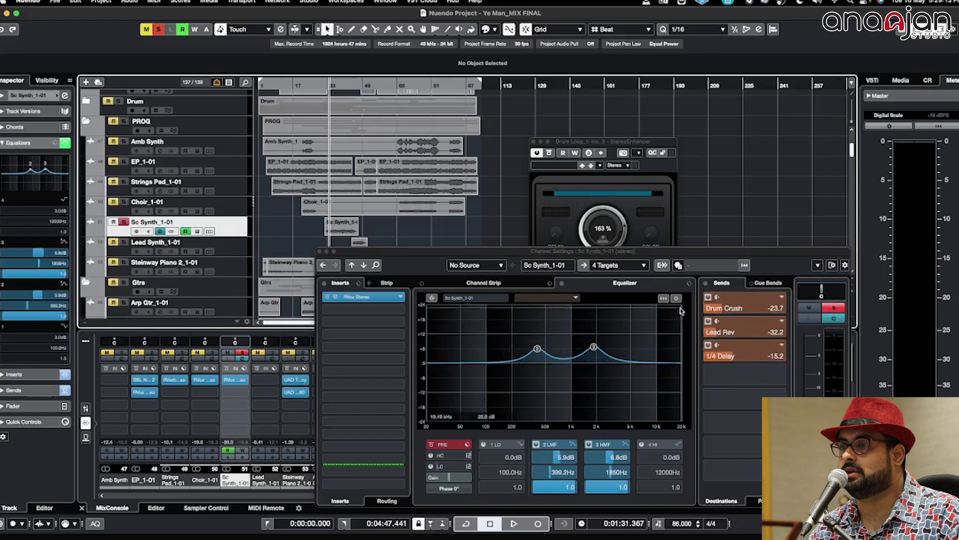
Show the Lead Synth_1-01 channel settings, solo only that track, and play it briefly from about 2:02.
{"action": "scroll", "coordinate": [242, 214], "scroll_direction": "down", "scroll_amount": 3}
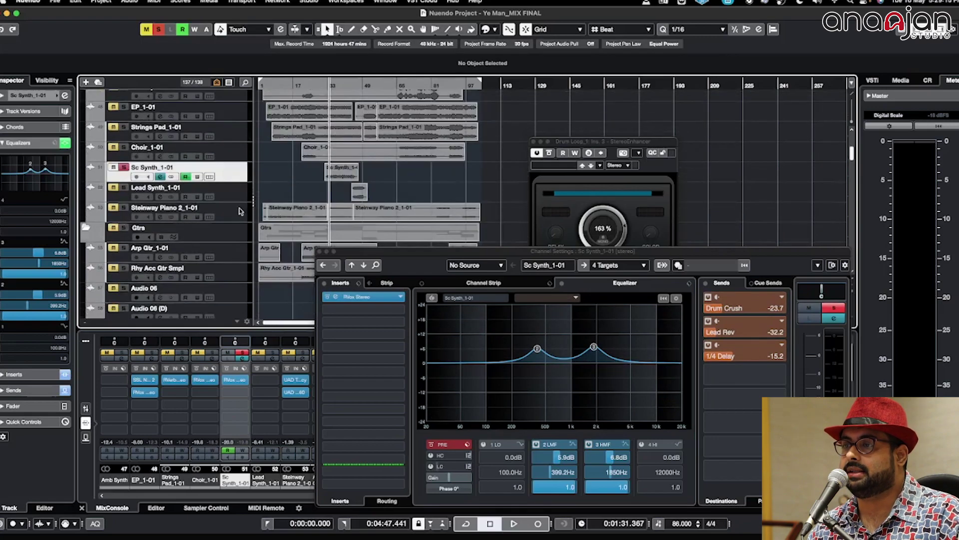
{"action": "left_click", "coordinate": [231, 193]}
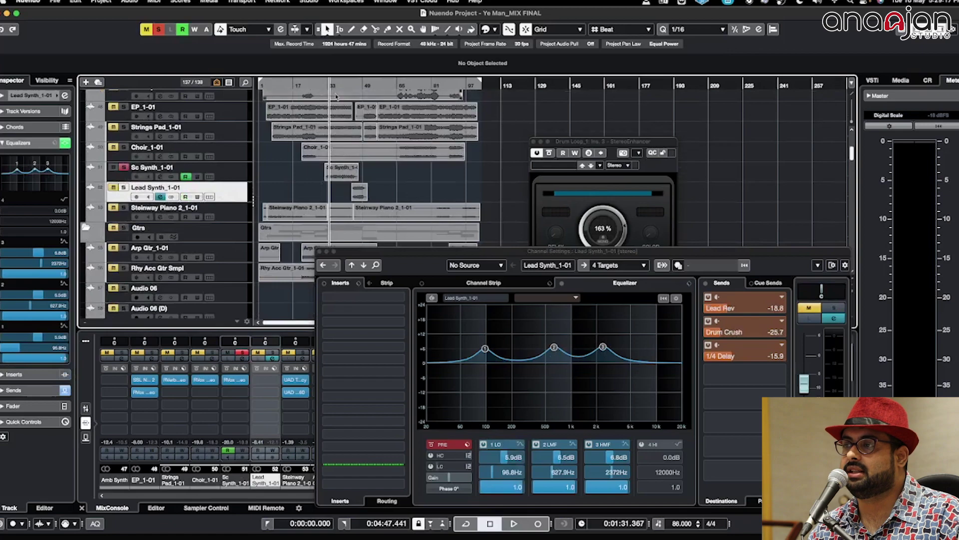
{"action": "left_click_drag", "start_coordinate": [343, 81], "coordinate": [353, 82]}
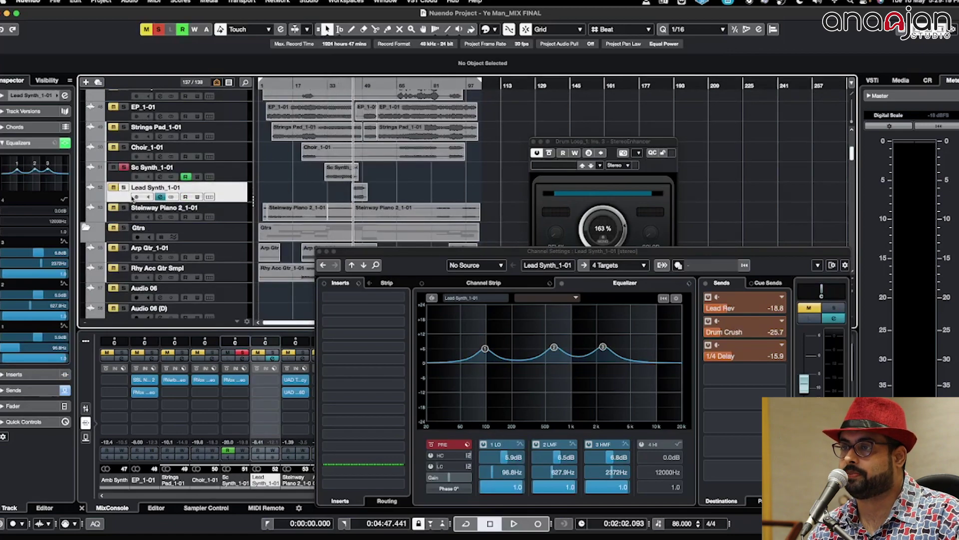
{"action": "left_click", "coordinate": [125, 187]}
{"action": "key", "text": "space"}
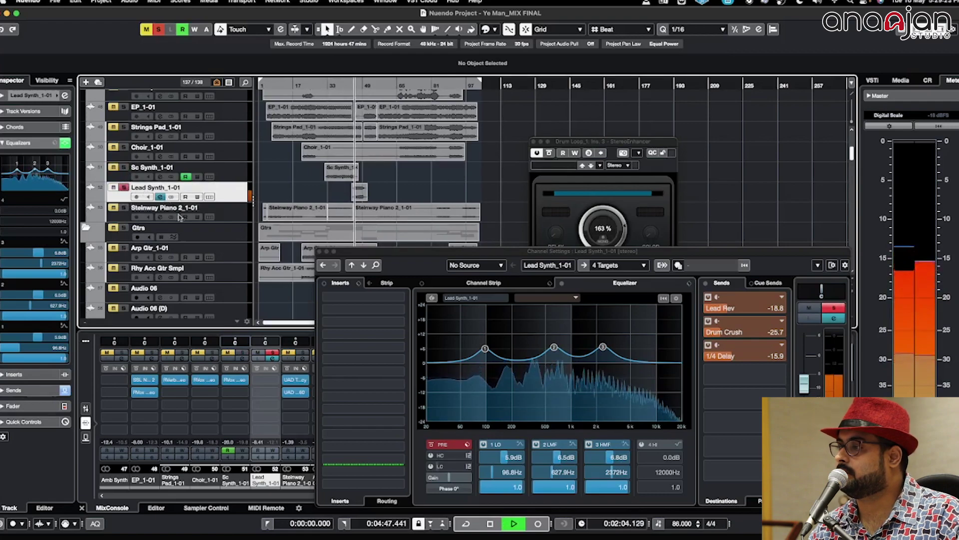
{"action": "key", "text": "space"}
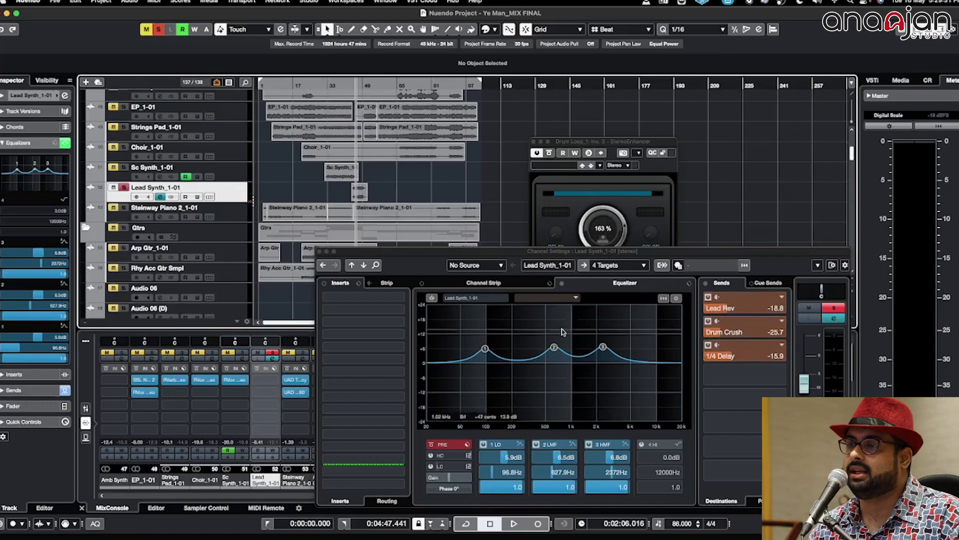
Review the H-Reverb long insert on the Lead Rev FX channel and close its window.
{"action": "scroll", "coordinate": [209, 259], "scroll_direction": "down", "scroll_amount": 10}
{"action": "scroll", "coordinate": [209, 258], "scroll_direction": "down", "scroll_amount": 15}
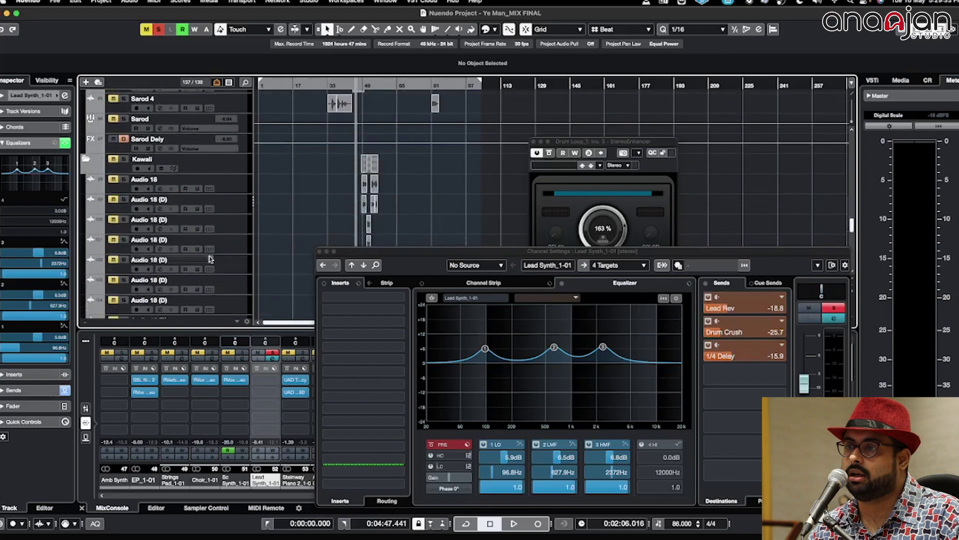
{"action": "scroll", "coordinate": [134, 179], "scroll_direction": "up", "scroll_amount": 5}
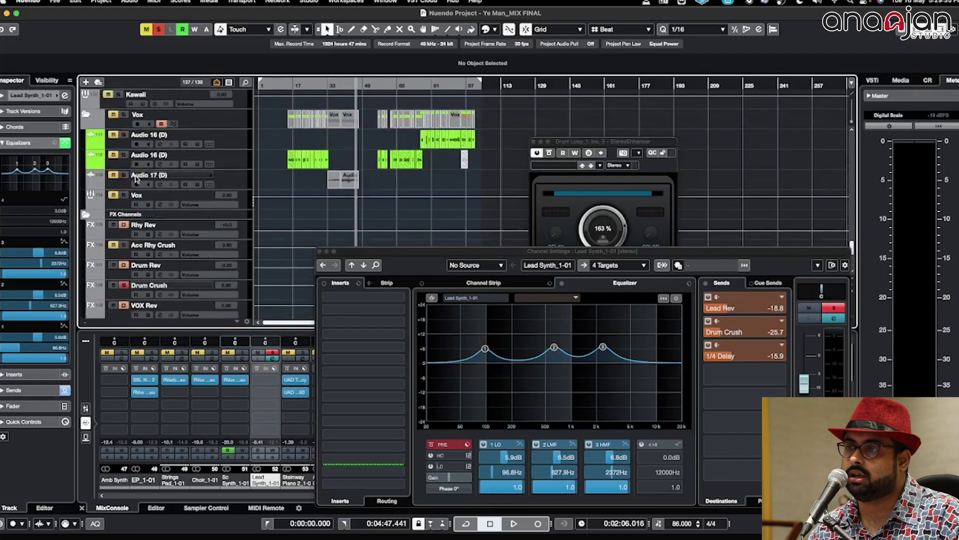
{"action": "scroll", "coordinate": [147, 198], "scroll_direction": "down", "scroll_amount": 4}
{"action": "scroll", "coordinate": [150, 205], "scroll_direction": "down", "scroll_amount": 3}
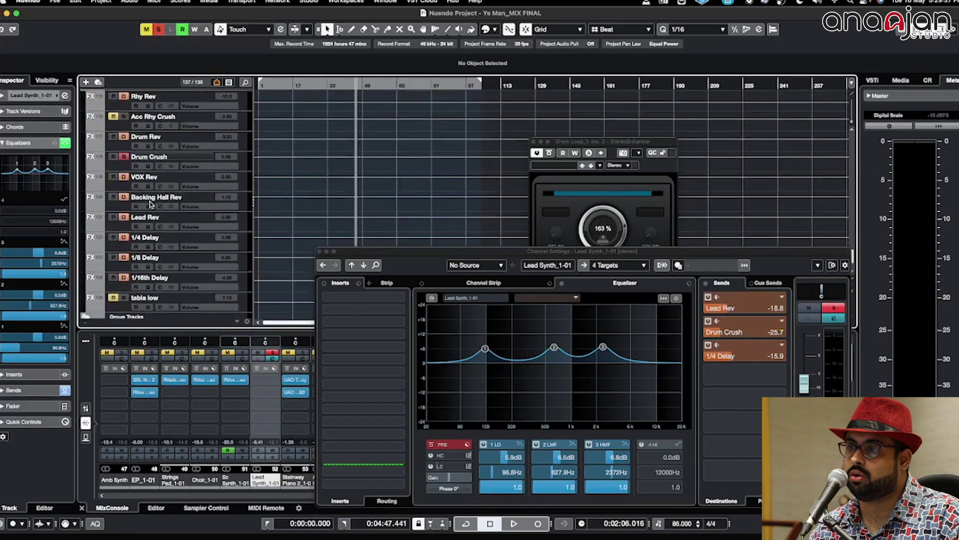
{"action": "scroll", "coordinate": [152, 209], "scroll_direction": "up", "scroll_amount": 2}
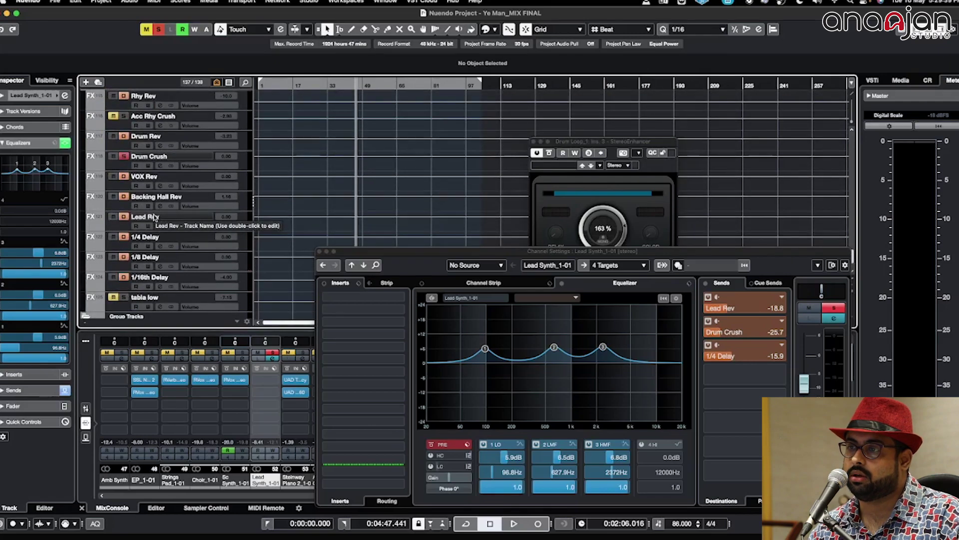
{"action": "left_click", "coordinate": [154, 217]}
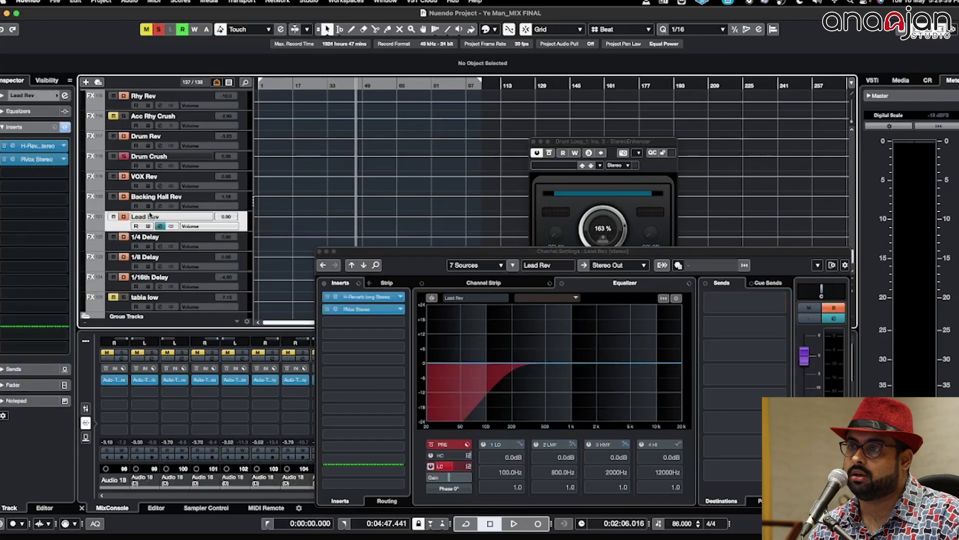
{"action": "left_click", "coordinate": [14, 148]}
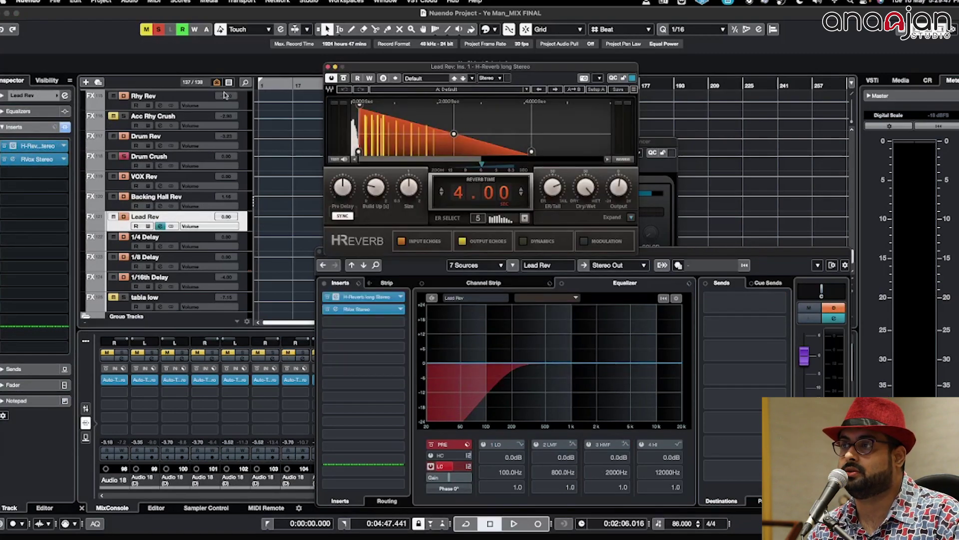
{"action": "left_click", "coordinate": [328, 67]}
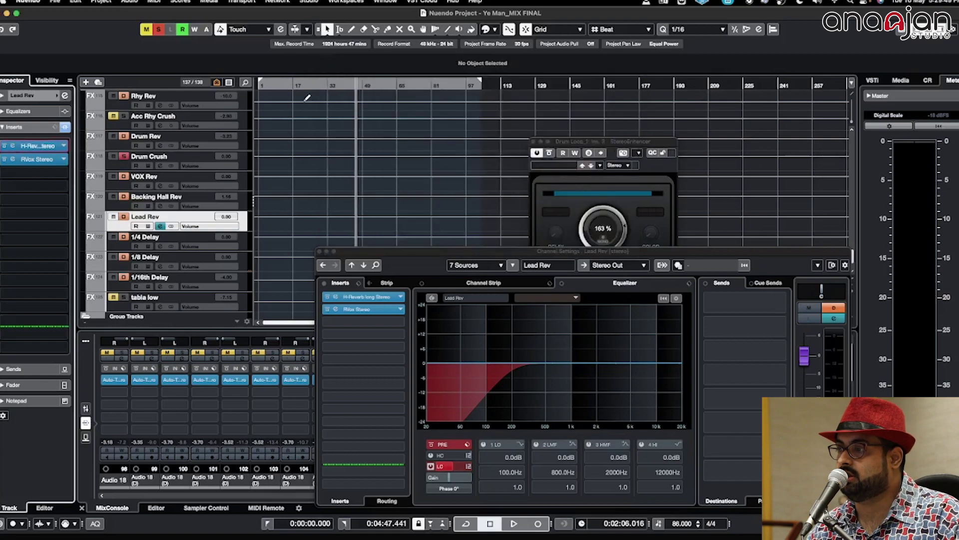
Unsolo the Drum Crush FX channel and clear all remaining solos in the project.
{"action": "scroll", "coordinate": [134, 198], "scroll_direction": "up", "scroll_amount": 3}
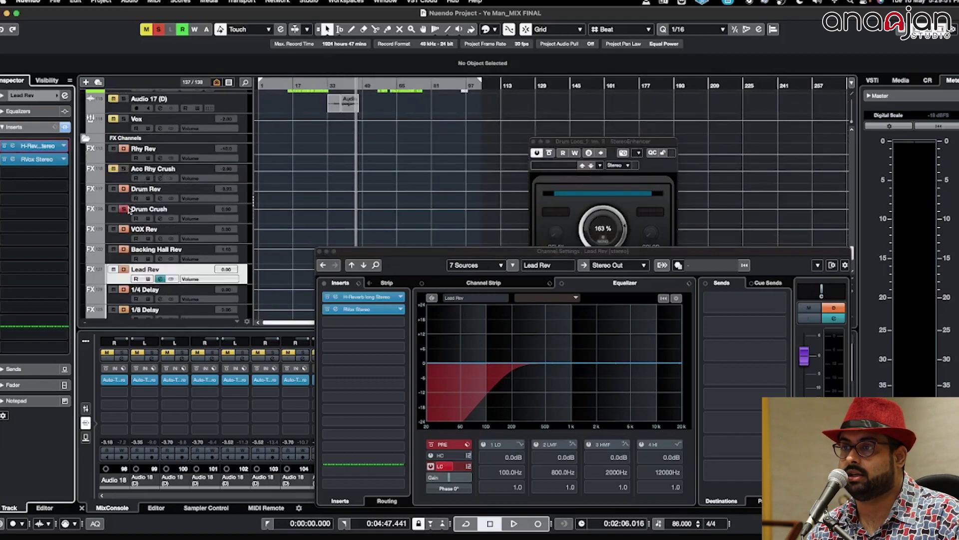
{"action": "left_click", "coordinate": [127, 208]}
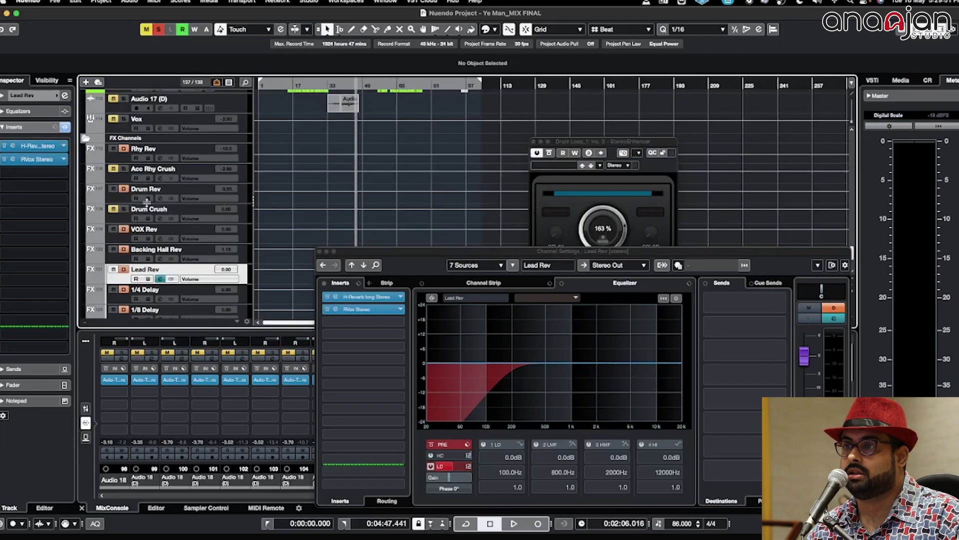
{"action": "left_click", "coordinate": [160, 33]}
Show the Steinway Piano 2_1-01 channel settings and set the playback position to about 0:21.
{"action": "scroll", "coordinate": [245, 181], "scroll_direction": "up", "scroll_amount": 10}
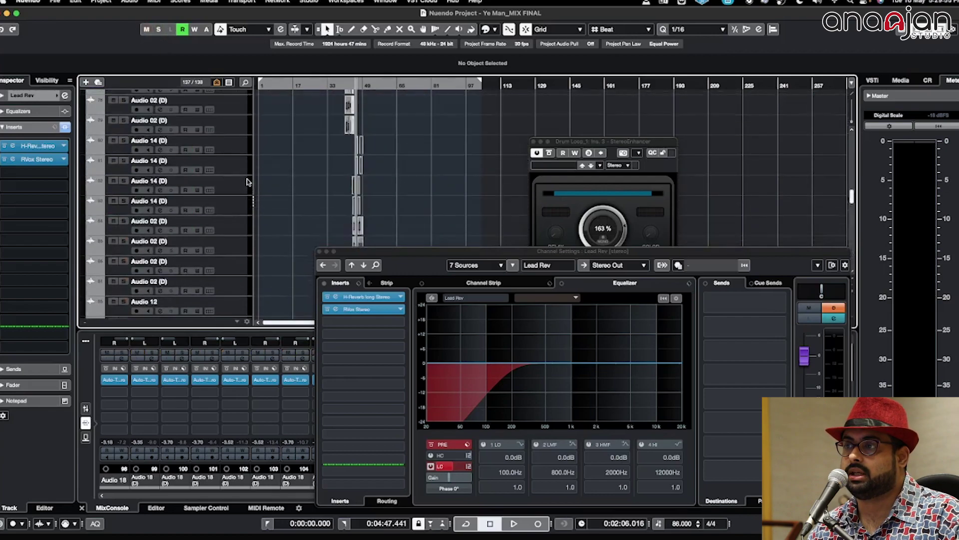
{"action": "scroll", "coordinate": [247, 180], "scroll_direction": "up", "scroll_amount": 15}
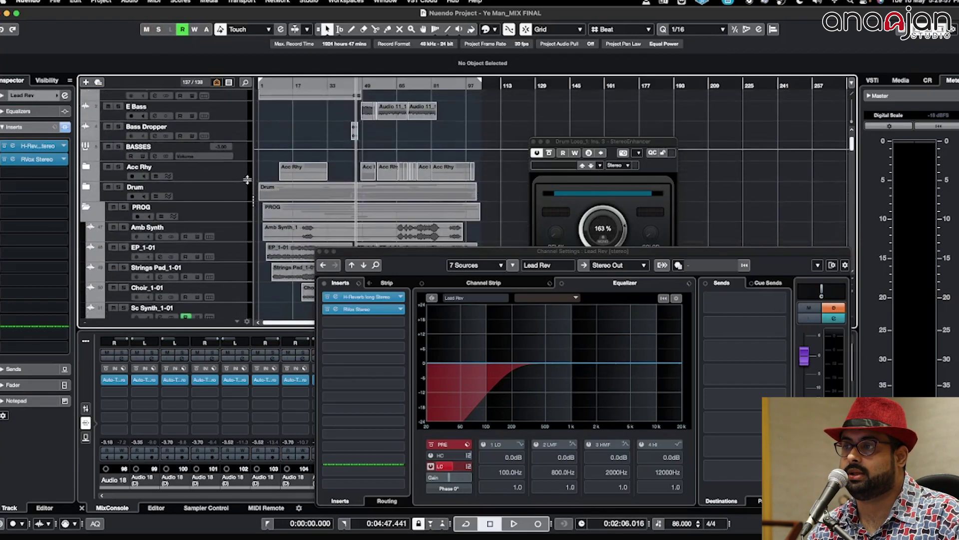
{"action": "scroll", "coordinate": [247, 180], "scroll_direction": "down", "scroll_amount": 5}
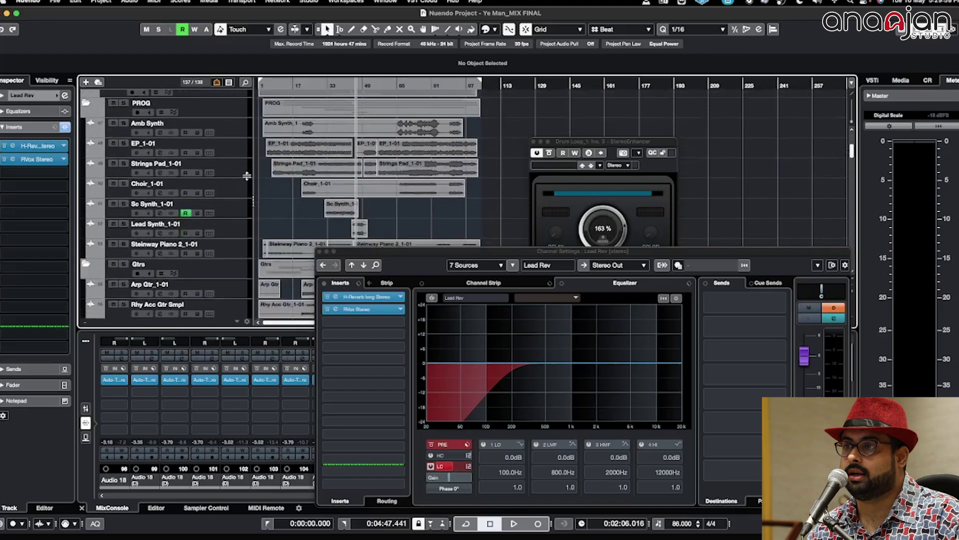
{"action": "scroll", "coordinate": [246, 176], "scroll_direction": "down", "scroll_amount": 3}
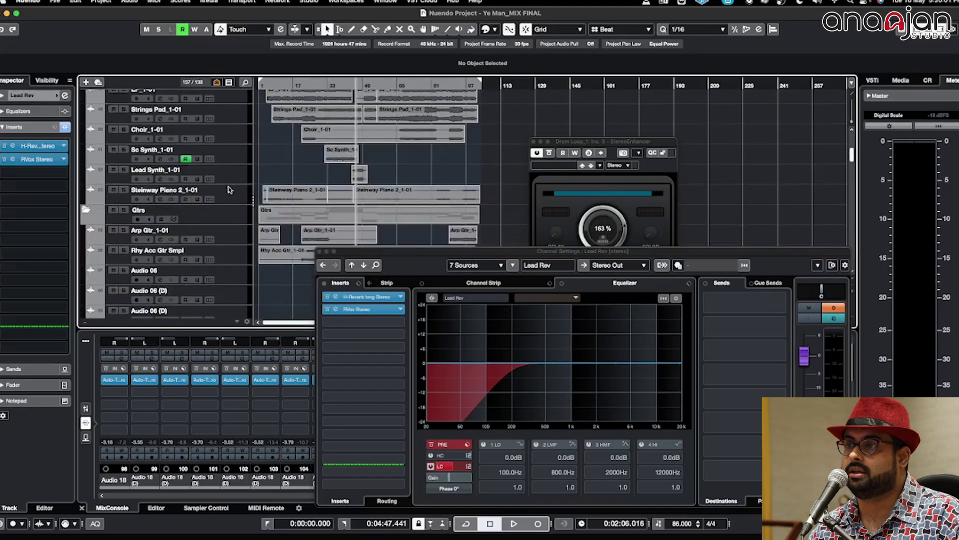
{"action": "left_click", "coordinate": [224, 194]}
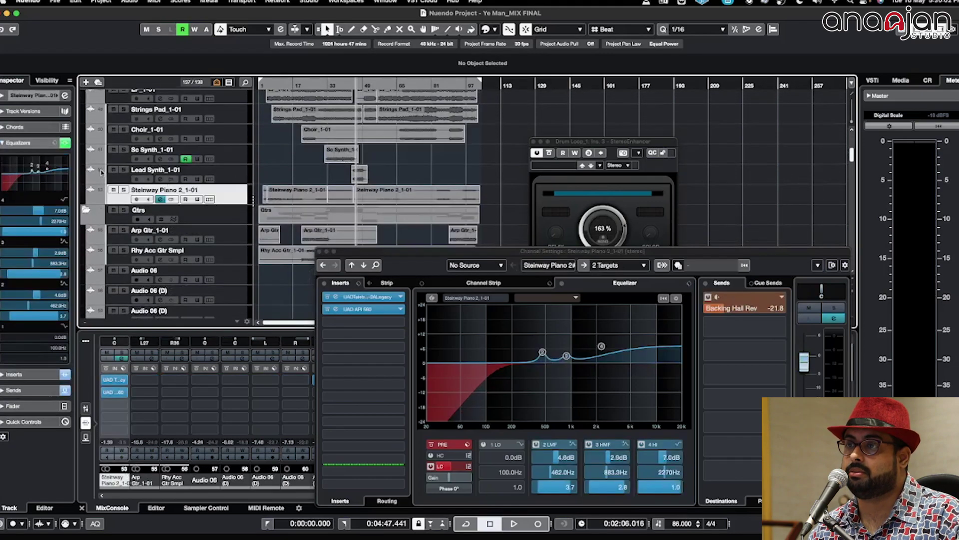
{"action": "left_click", "coordinate": [275, 83]}
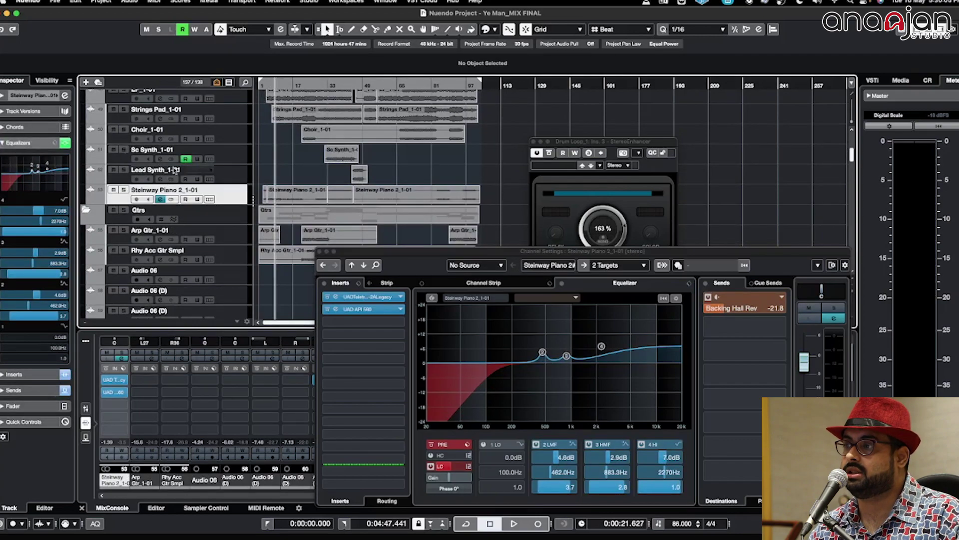
Close the StereoEnhancer window and open the piano's UAD LA-2A and API 560 inserts, with the API 560 window moved into full view.
{"action": "left_click_drag", "start_coordinate": [488, 252], "coordinate": [490, 202]}
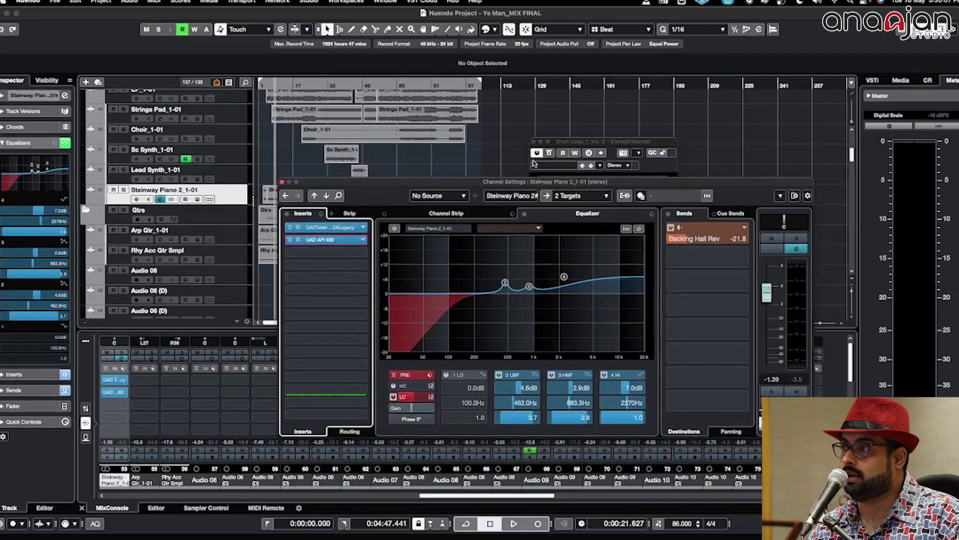
{"action": "left_click", "coordinate": [533, 142]}
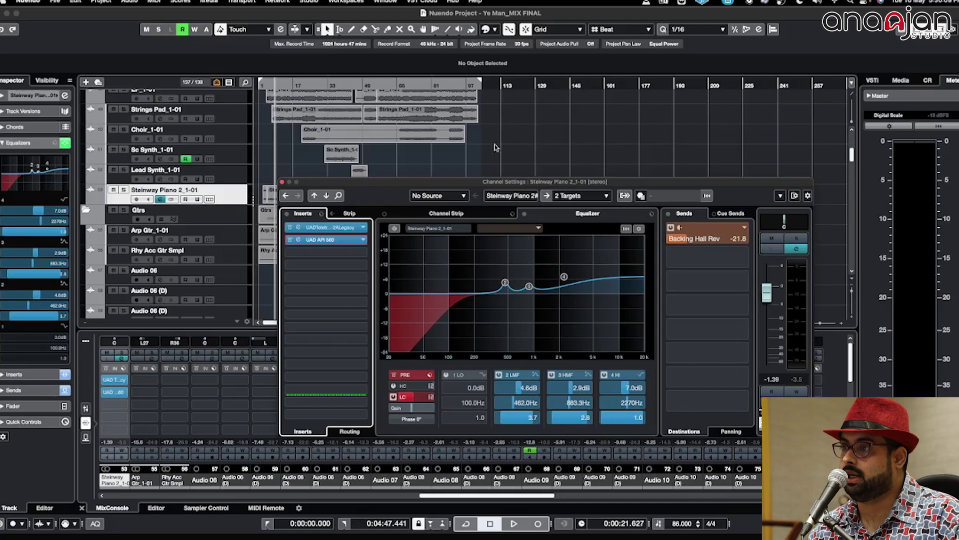
{"action": "left_click", "coordinate": [298, 227]}
{"action": "left_click", "coordinate": [298, 239]}
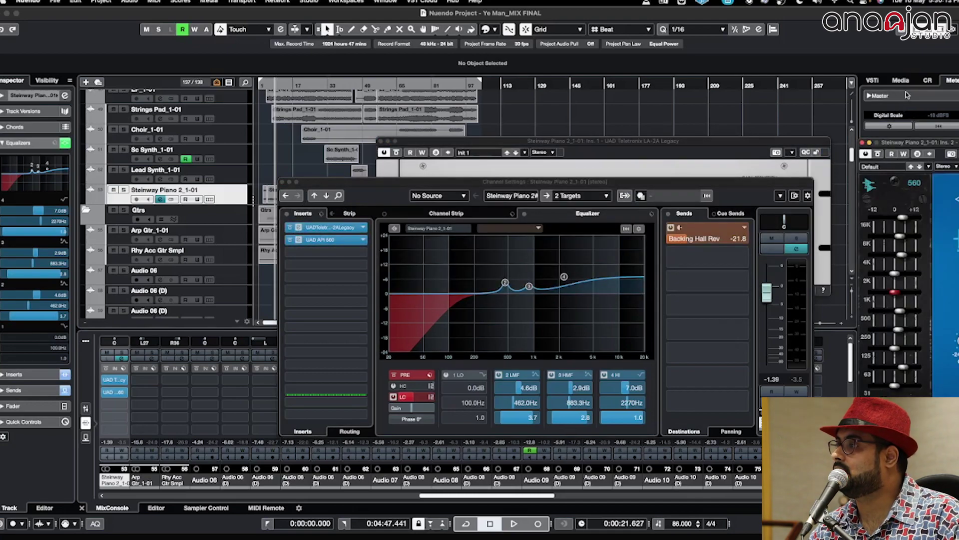
{"action": "left_click_drag", "start_coordinate": [914, 144], "coordinate": [508, 137]}
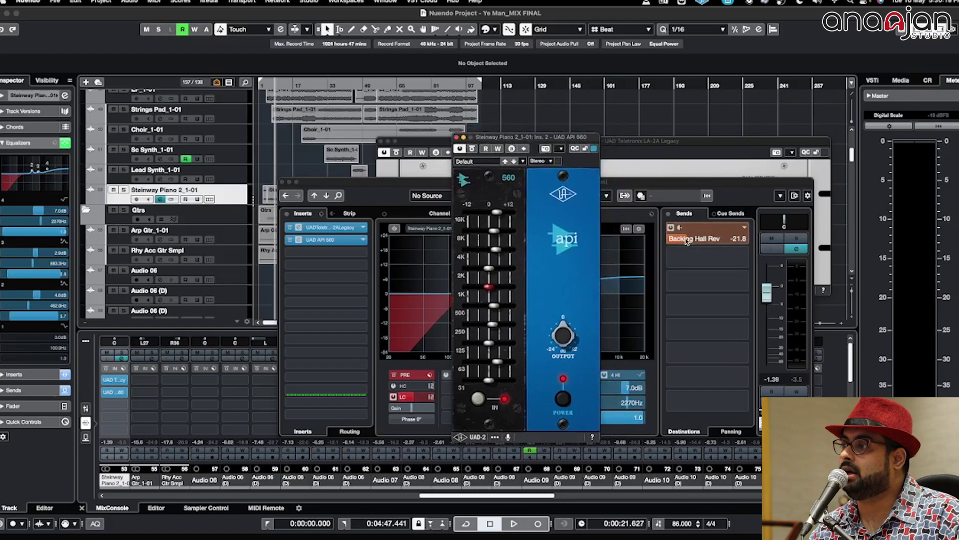
Solo the Steinway Piano 2_1-01 track, bypass its inserts and equalizer, and play the unprocessed piano briefly.
{"action": "left_click", "coordinate": [226, 189]}
{"action": "key", "text": "s"}
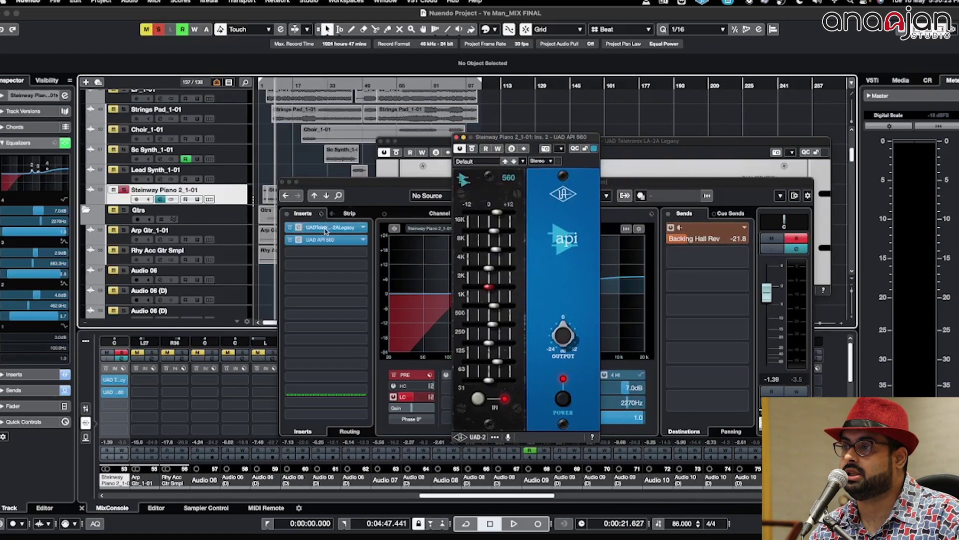
{"action": "left_click", "coordinate": [287, 215]}
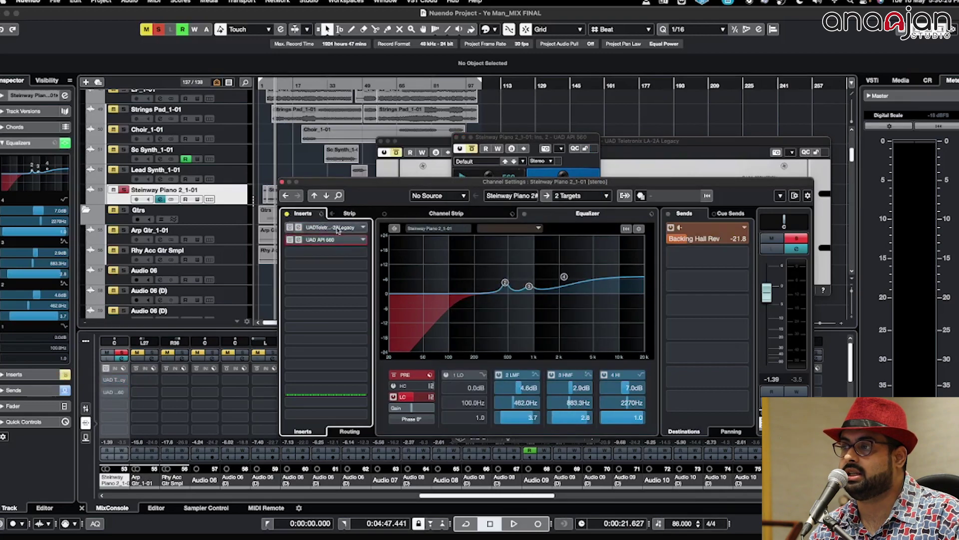
{"action": "left_click", "coordinate": [525, 215]}
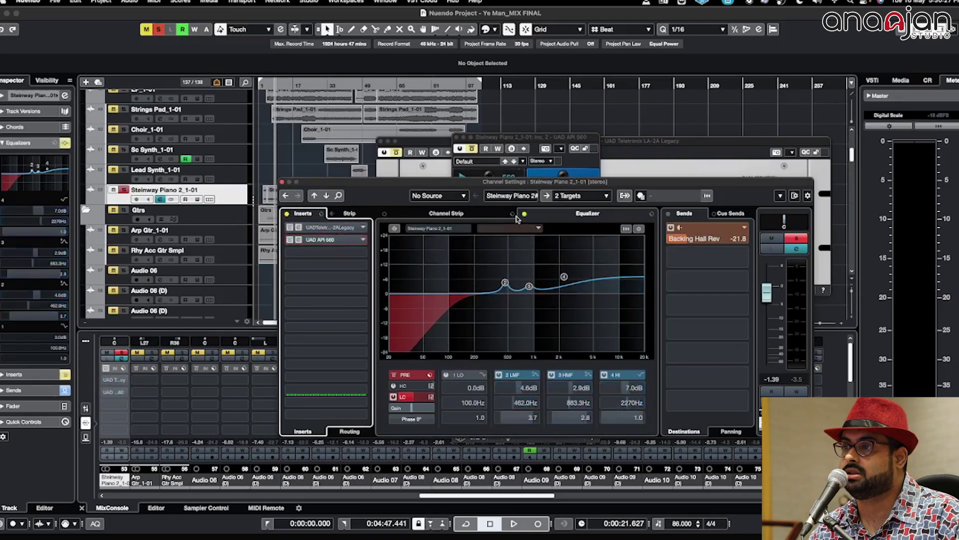
{"action": "key", "text": "space"}
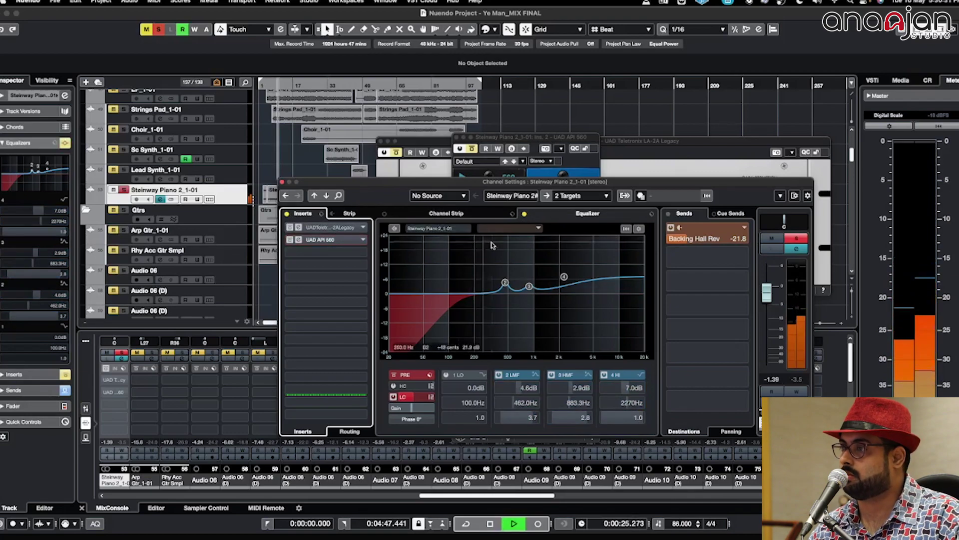
{"action": "key", "text": "space"}
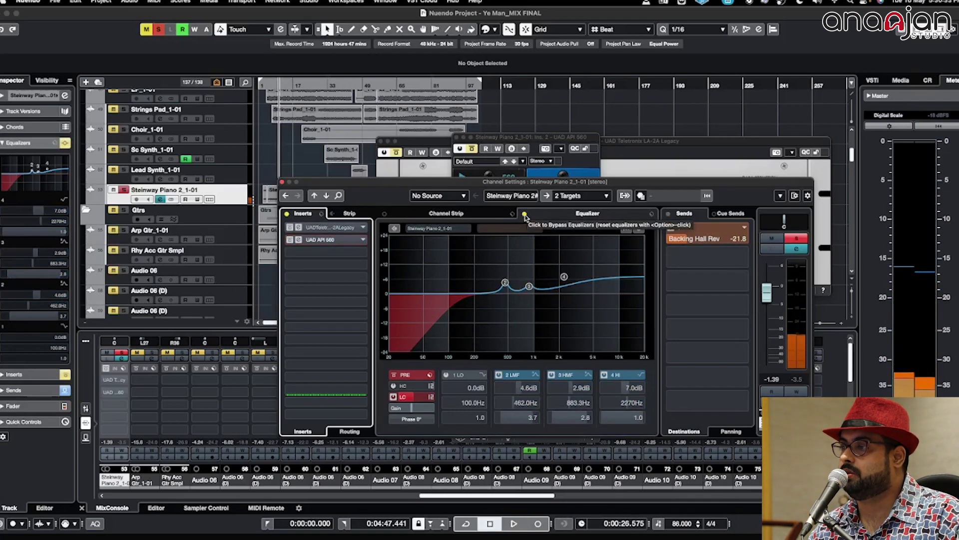
Reactivate the piano's equalizer and resume playback, toggling the insert bypass to compare before leaving the inserts active.
{"action": "left_click", "coordinate": [524, 214]}
{"action": "key", "text": "space"}
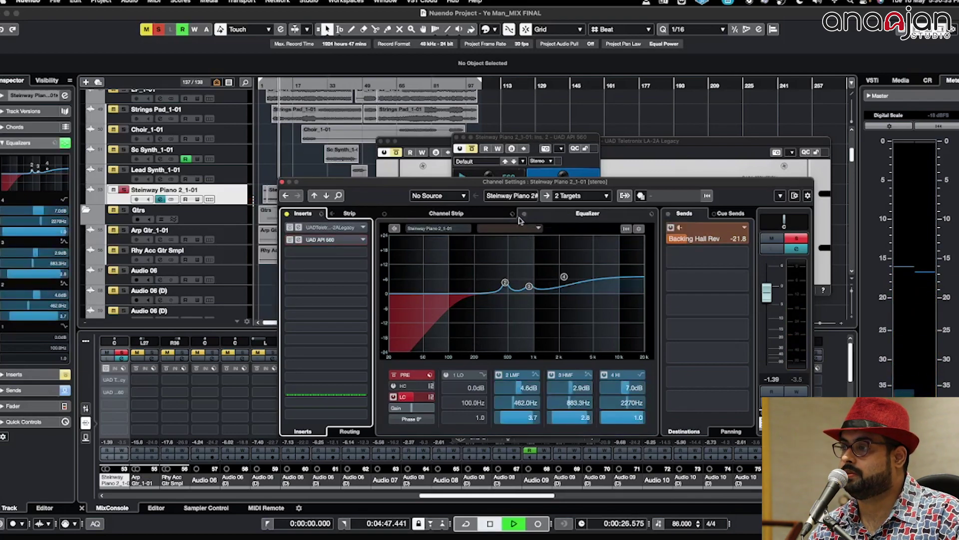
{"action": "left_click", "coordinate": [287, 215]}
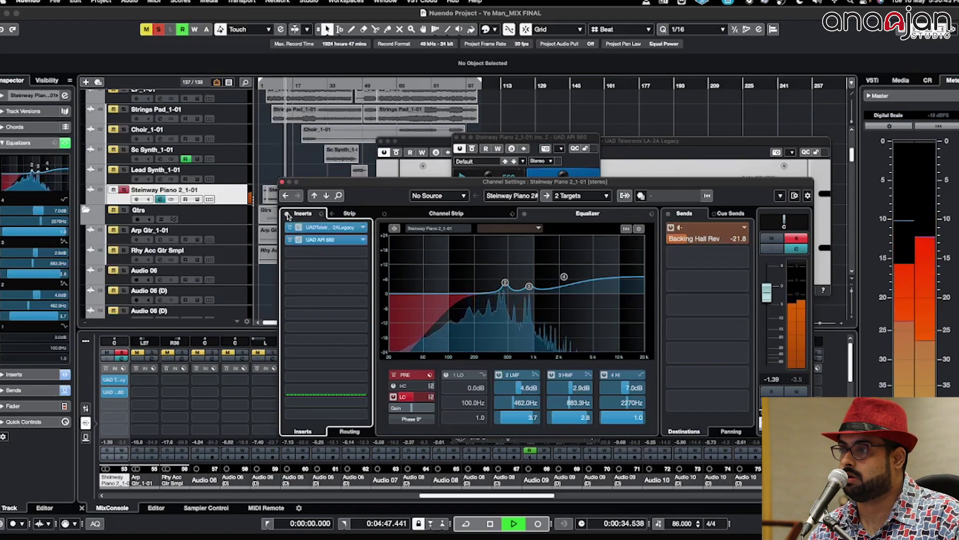
{"action": "left_click", "coordinate": [287, 214]}
{"action": "left_click", "coordinate": [287, 213]}
{"action": "left_click", "coordinate": [287, 214]}
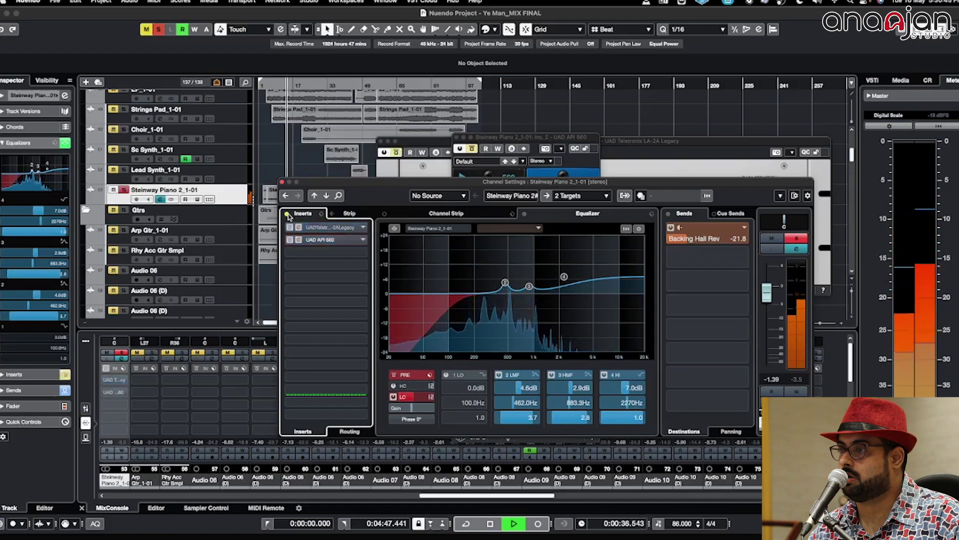
{"action": "left_click", "coordinate": [287, 214]}
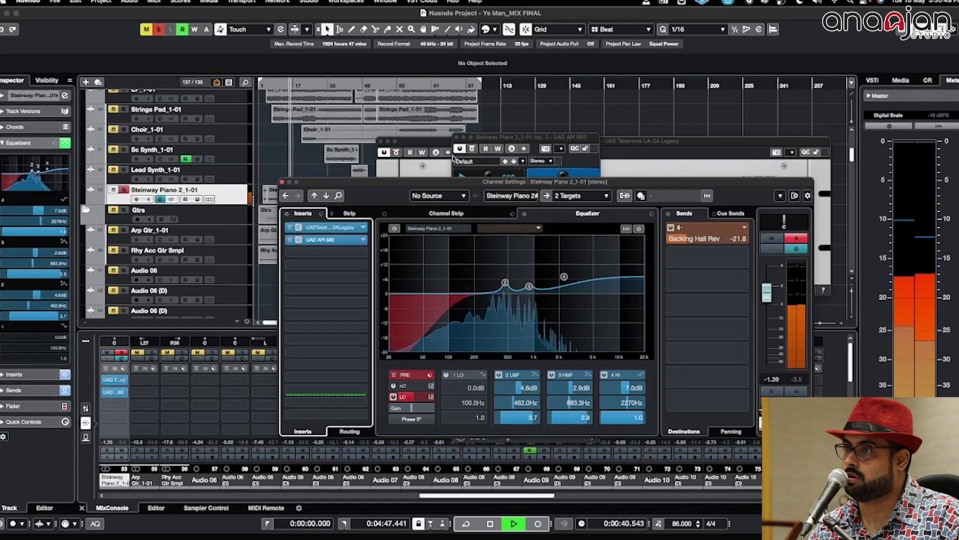
Stop playback and clear the piano's solo, with the channel settings window moved clear of the arrangement.
{"action": "key", "text": "space"}
{"action": "left_click_drag", "start_coordinate": [368, 184], "coordinate": [483, 159]}
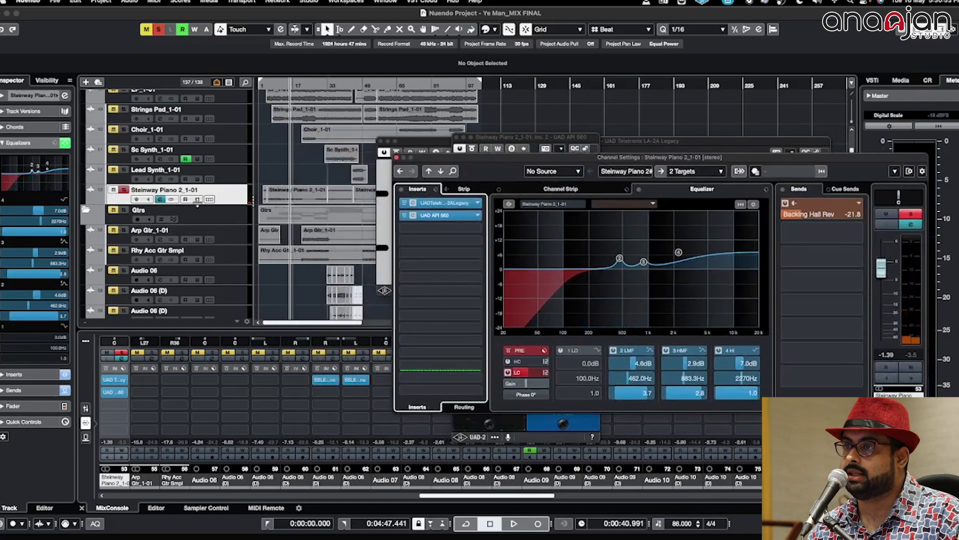
{"action": "left_click", "coordinate": [158, 29]}
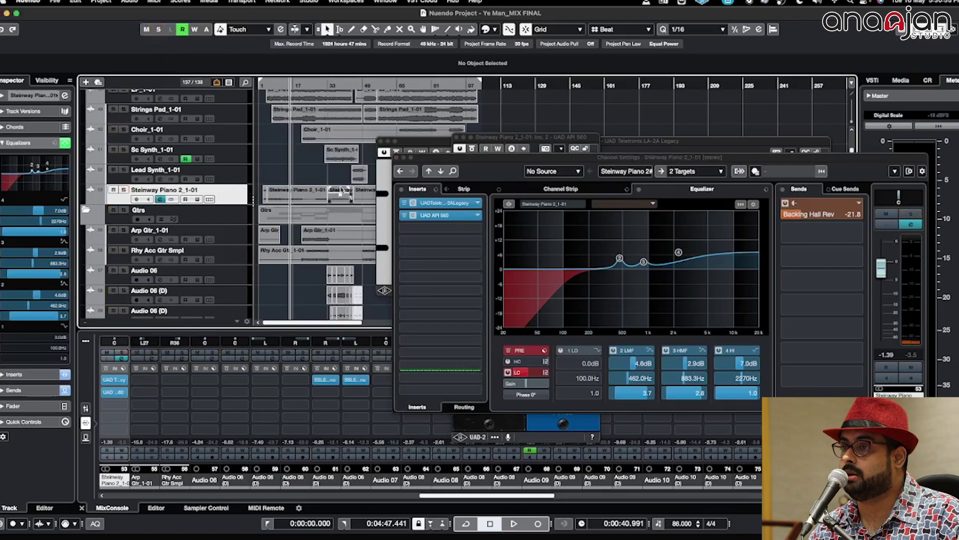
Solo the Arp Gtr_1-01 track and play a short passage from about 0:58.
{"action": "scroll", "coordinate": [195, 202], "scroll_direction": "down", "scroll_amount": 2}
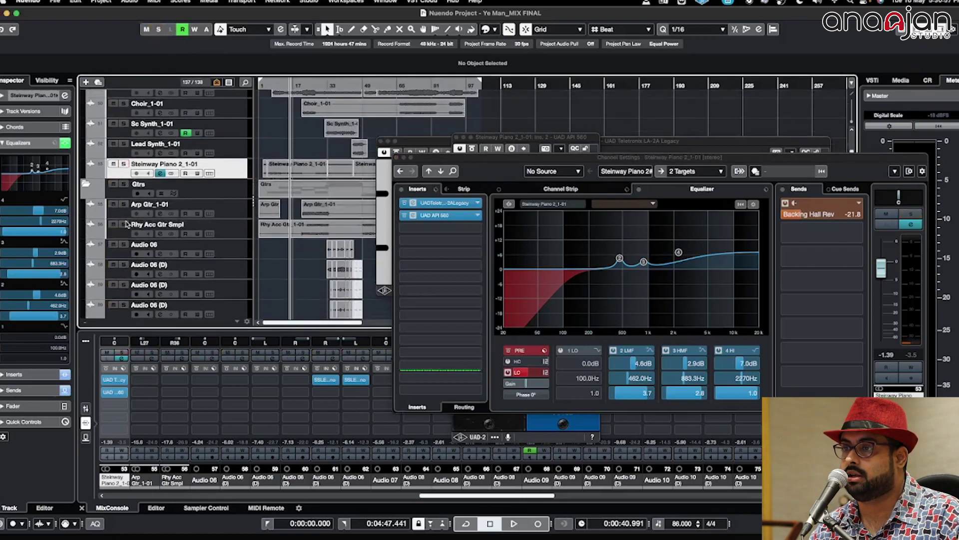
{"action": "left_click", "coordinate": [123, 204]}
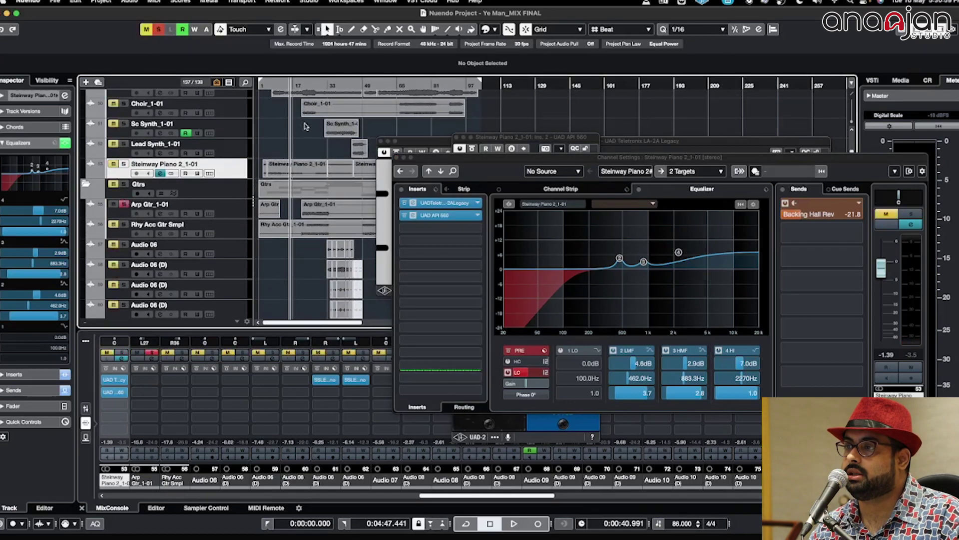
{"action": "left_click", "coordinate": [302, 85]}
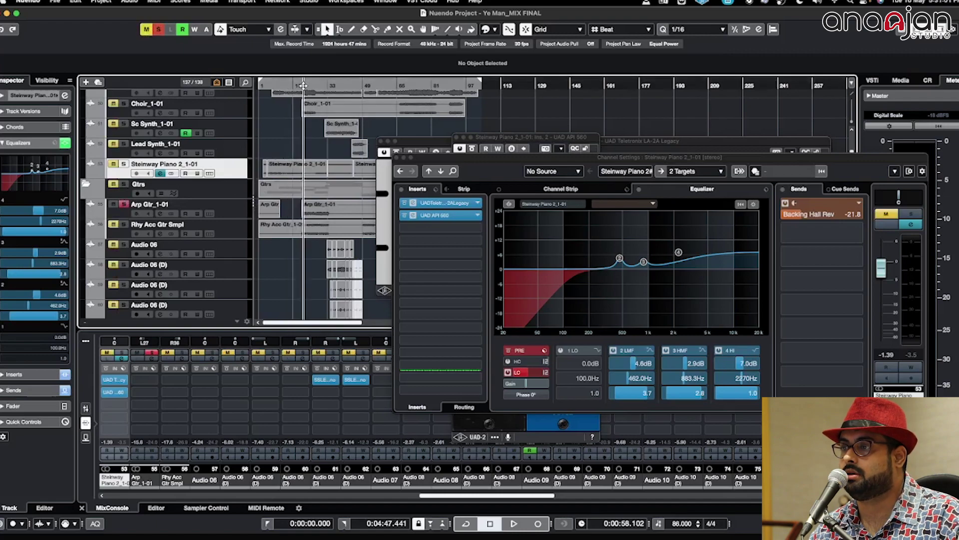
{"action": "key", "text": "space"}
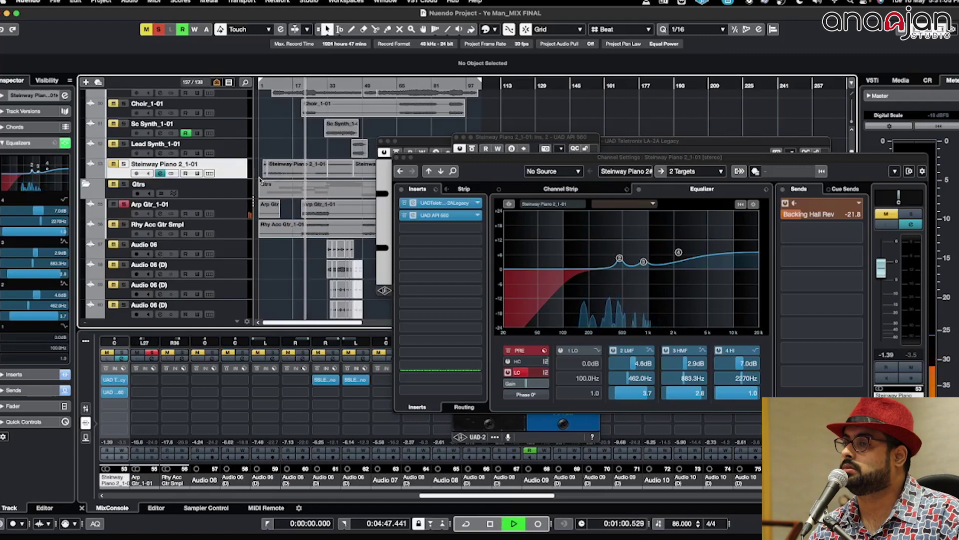
{"action": "key", "text": "space"}
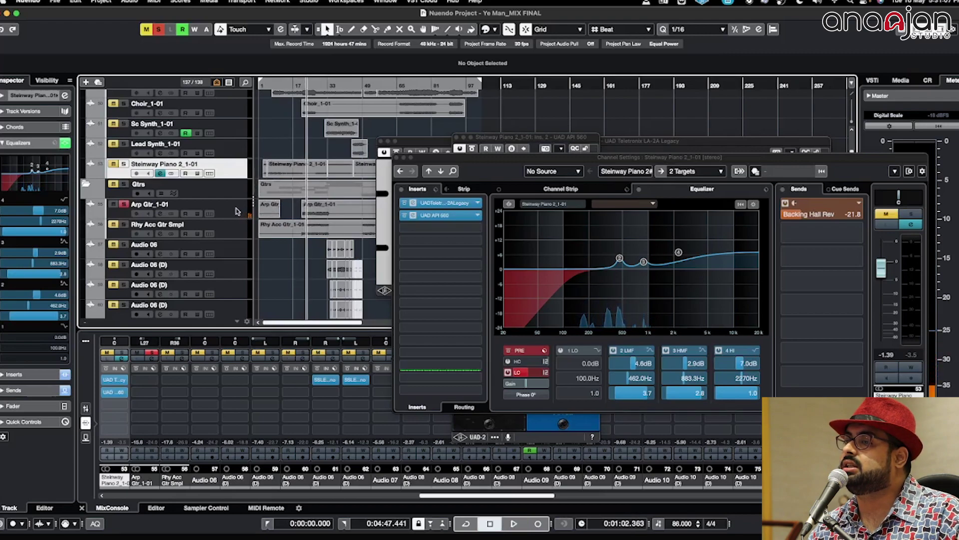
Show the Arp Gtr_1-01 channel settings, then switch the solo to Rhy Acc Gtr Smpl and play it briefly.
{"action": "left_click", "coordinate": [230, 213]}
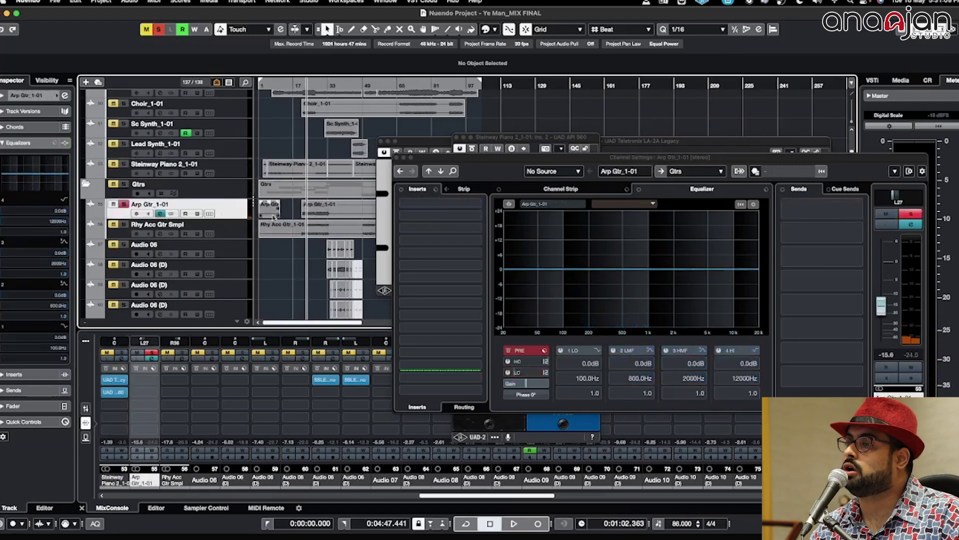
{"action": "left_click", "coordinate": [123, 224]}
{"action": "left_click", "coordinate": [123, 207]}
{"action": "key", "text": "space"}
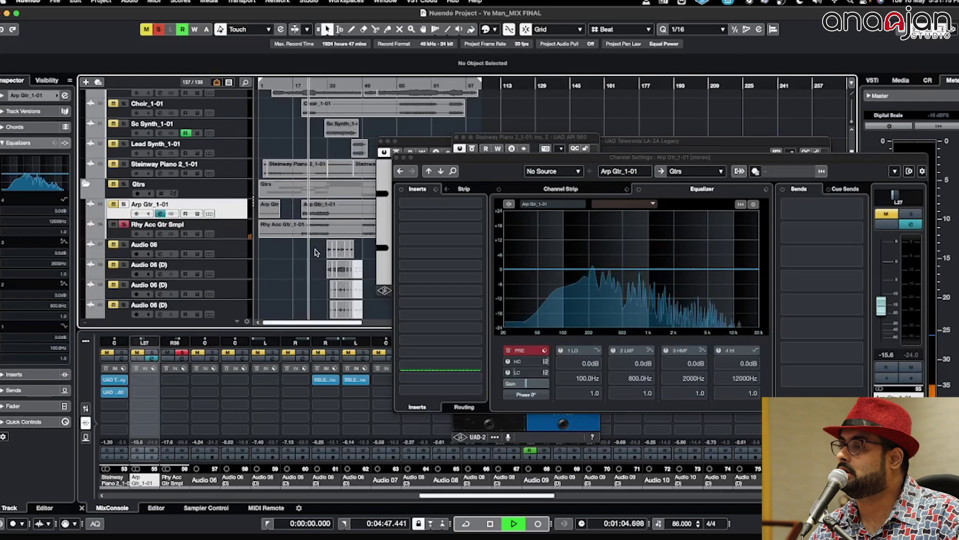
{"action": "key", "text": "space"}
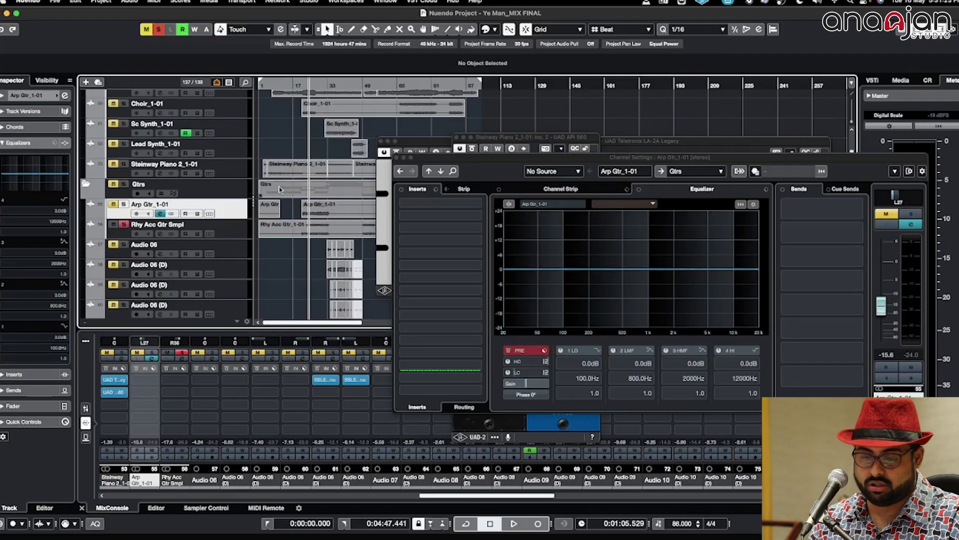
Play the soloed Rhy Acc Gtr Smpl track from about 2:06 to hear its part further into the song.
{"action": "scroll", "coordinate": [282, 192], "scroll_direction": "right", "scroll_amount": 3}
{"action": "left_click", "coordinate": [295, 86]}
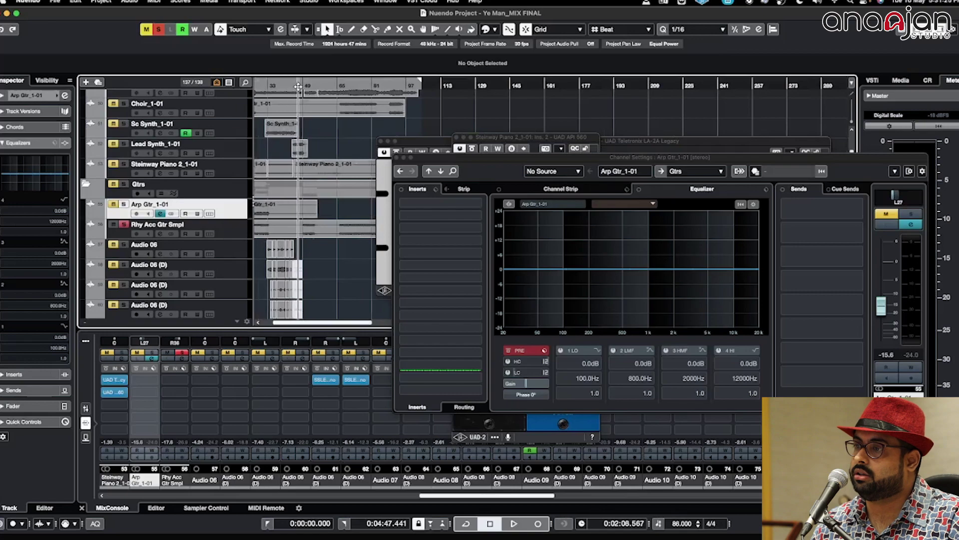
{"action": "key", "text": "space"}
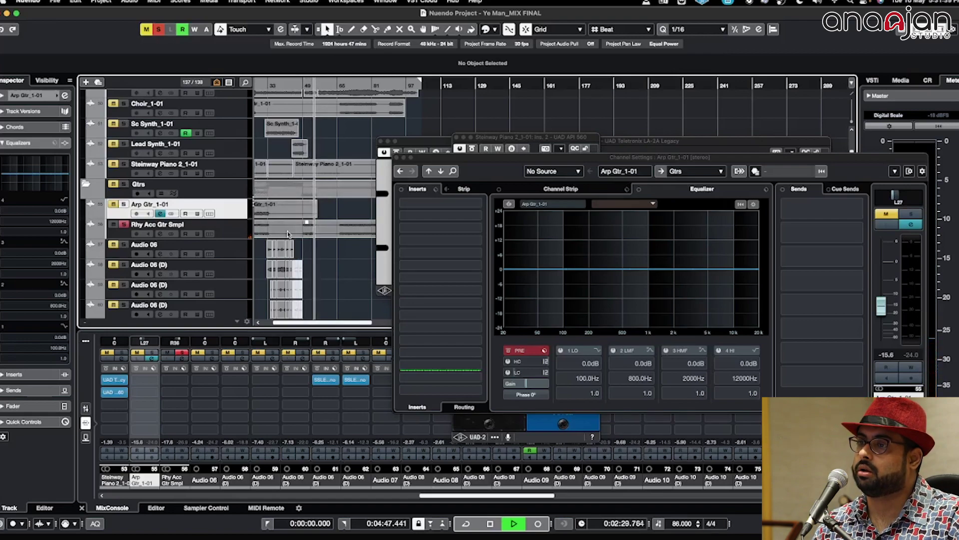
{"action": "key", "text": "space"}
Show the Rhy Acc Gtr Smpl channel settings and start playback from about 1:07.
{"action": "scroll", "coordinate": [152, 243], "scroll_direction": "down", "scroll_amount": 1}
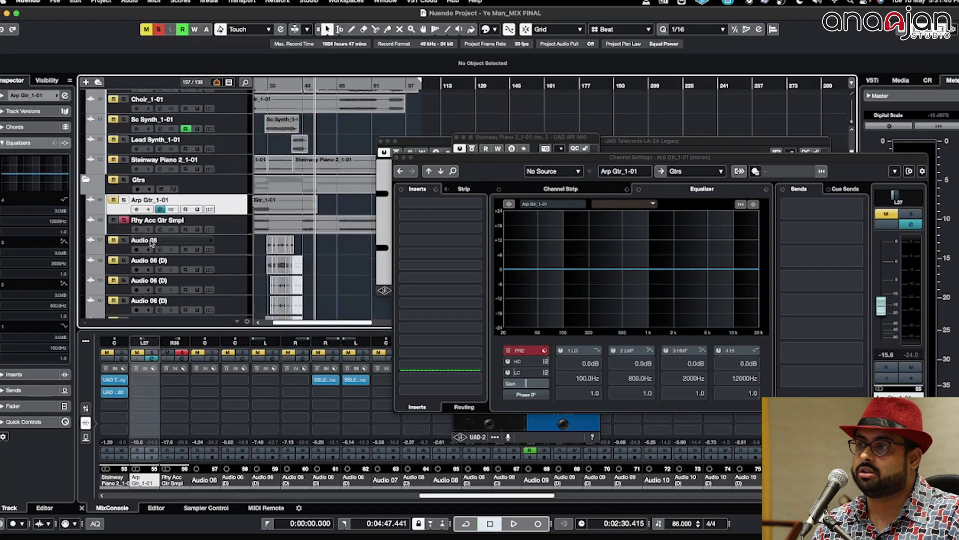
{"action": "left_click", "coordinate": [240, 221]}
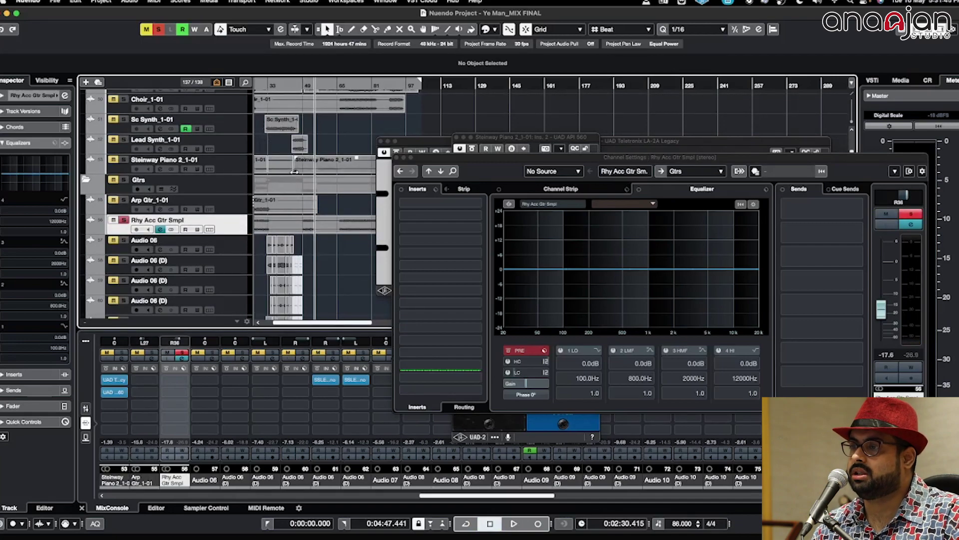
{"action": "scroll", "coordinate": [294, 172], "scroll_direction": "left", "scroll_amount": 3}
{"action": "scroll", "coordinate": [286, 184], "scroll_direction": "down", "scroll_amount": 6}
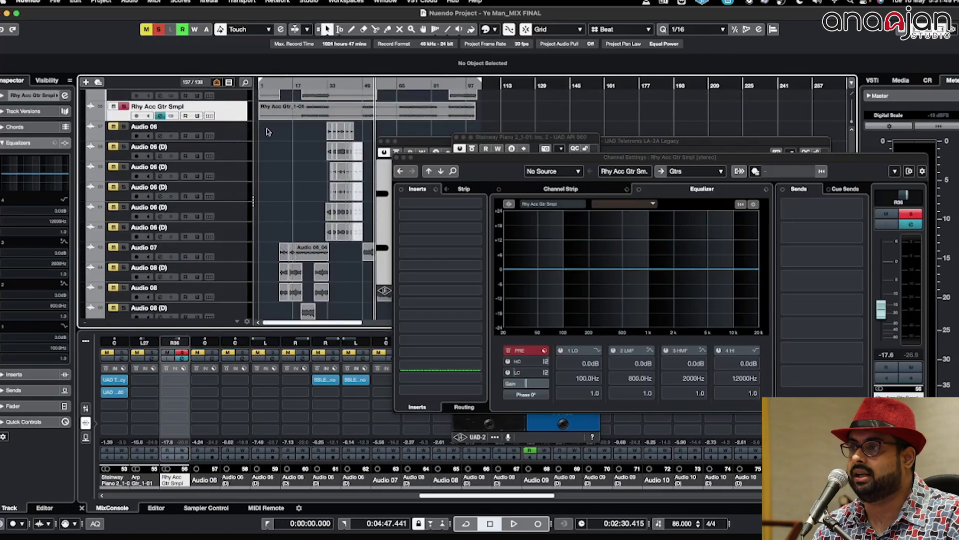
{"action": "left_click", "coordinate": [310, 87]}
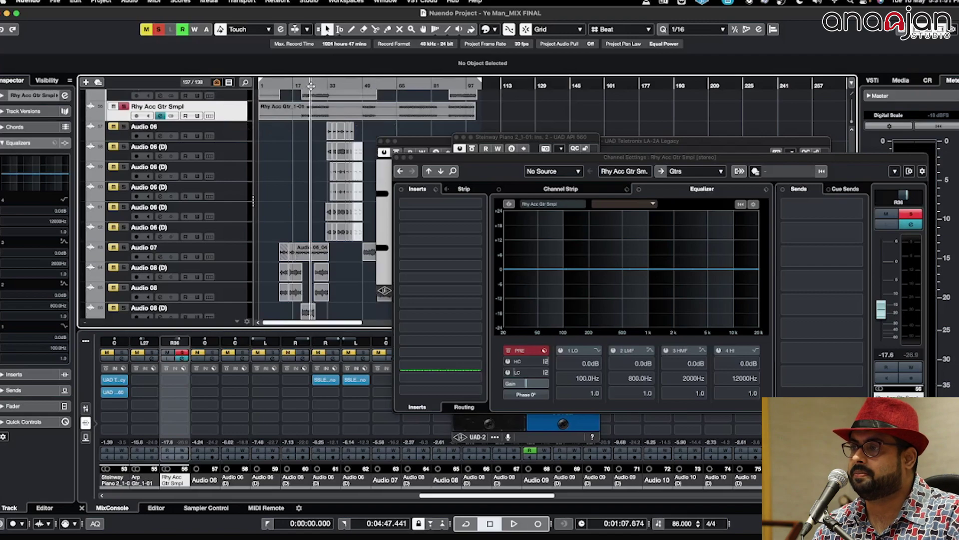
{"action": "key", "text": "space"}
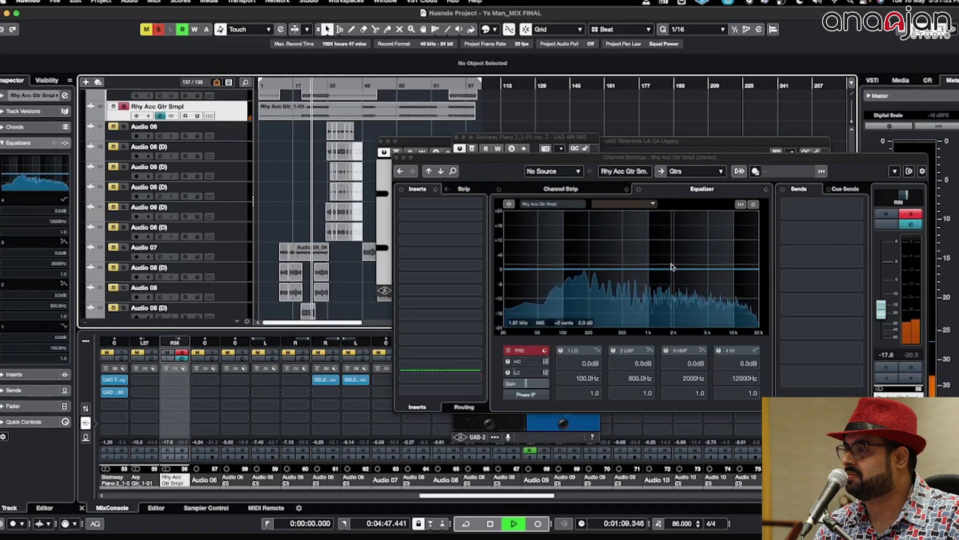
Boost the Rhy Acc Gtr Smpl EQ by 5.9 dB at 355.3 Hz, 3.0 dB at 1298 Hz and 6.5 dB at 5915 Hz, then stop playback.
{"action": "left_click_drag", "start_coordinate": [640, 268], "coordinate": [610, 256]}
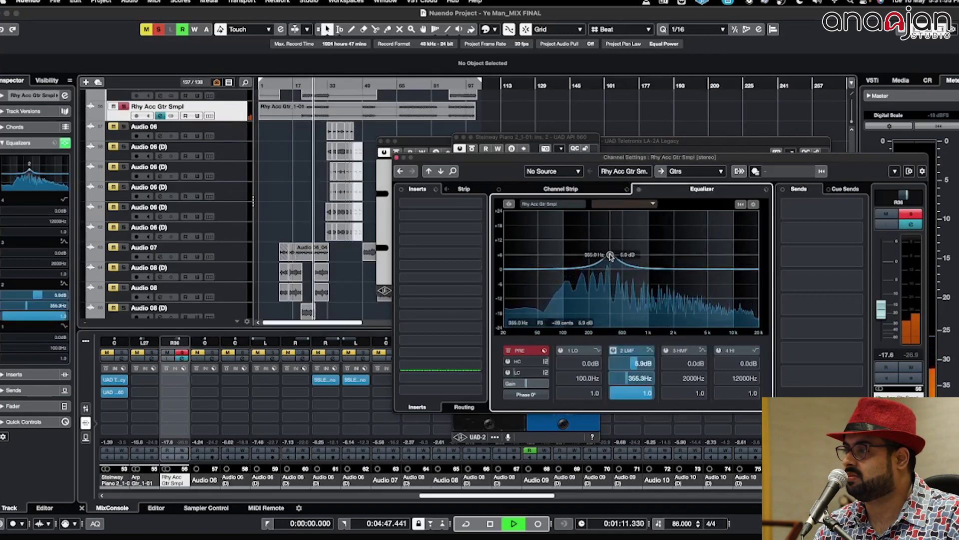
{"action": "left_click_drag", "start_coordinate": [739, 268], "coordinate": [659, 264]}
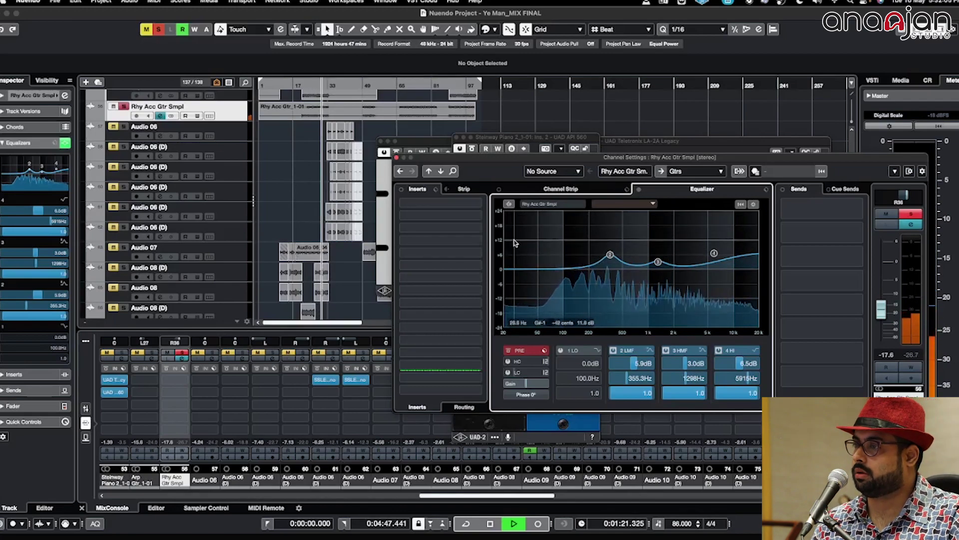
{"action": "key", "text": "space"}
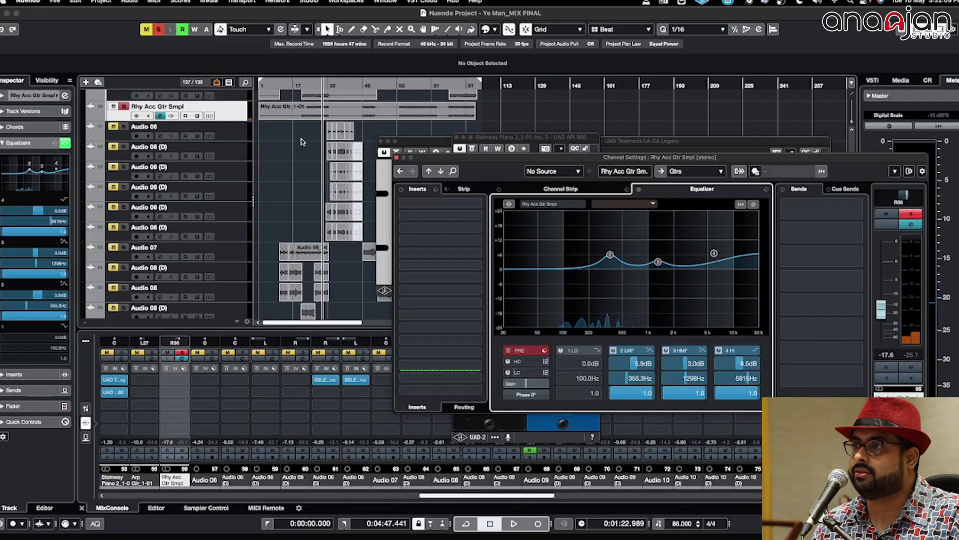
Show the Audio 06 channel settings and select all tracks from Audio 06 through the last Audio 06 (D).
{"action": "left_click", "coordinate": [217, 132]}
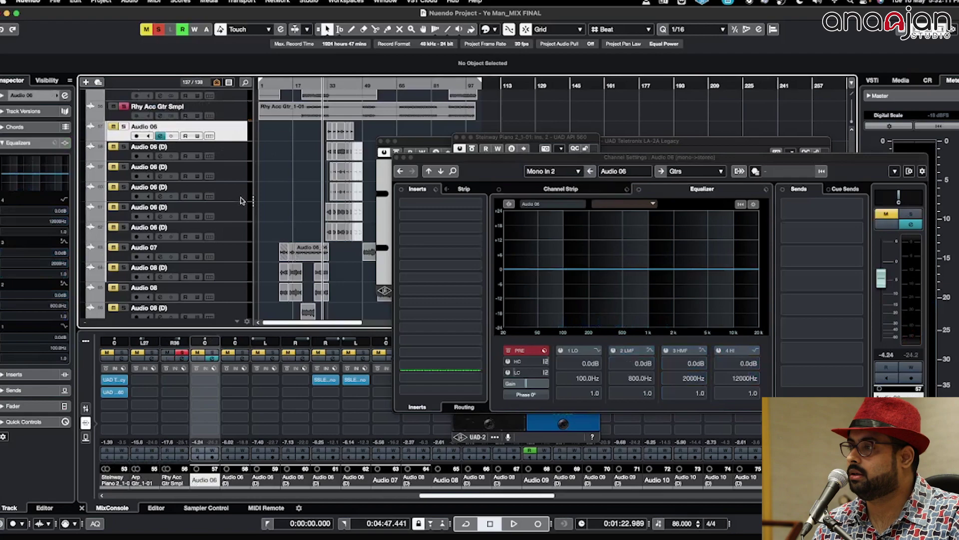
{"action": "scroll", "coordinate": [240, 255], "scroll_direction": "down", "scroll_amount": 3}
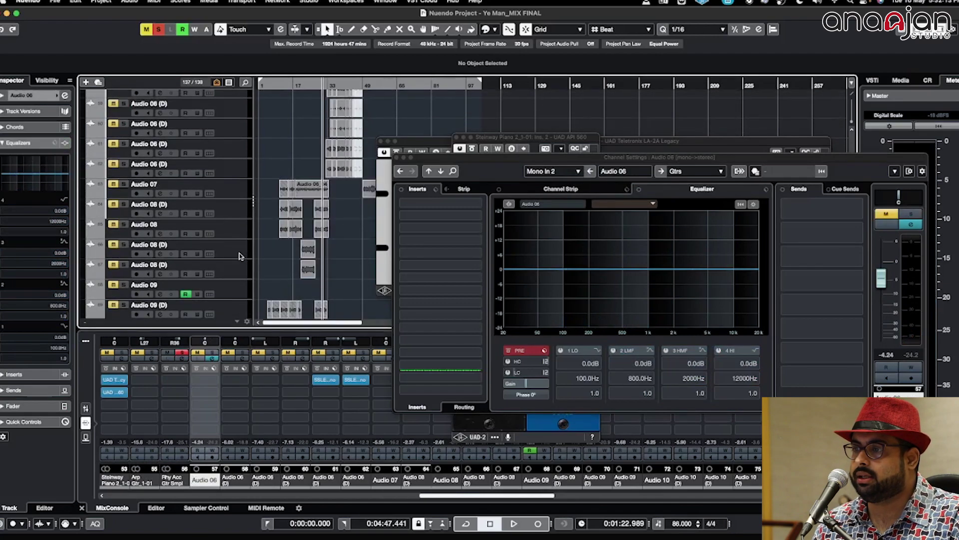
{"action": "left_click", "coordinate": [227, 174], "text": "shift"}
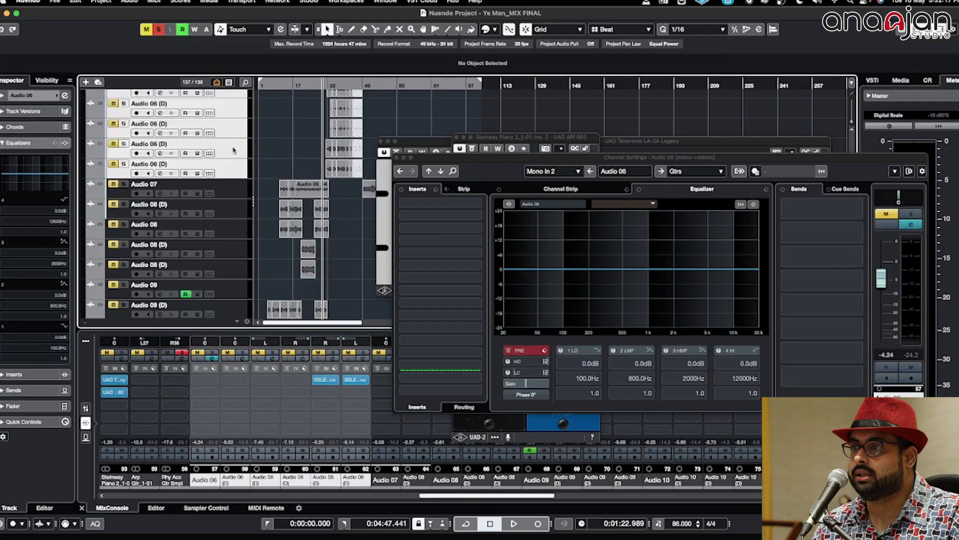
Review the SSLEQ Mono insert on the last Audio 06 (D) track, close it, and show the channel settings of the track above.
{"action": "left_click", "coordinate": [233, 150]}
{"action": "left_click", "coordinate": [234, 172]}
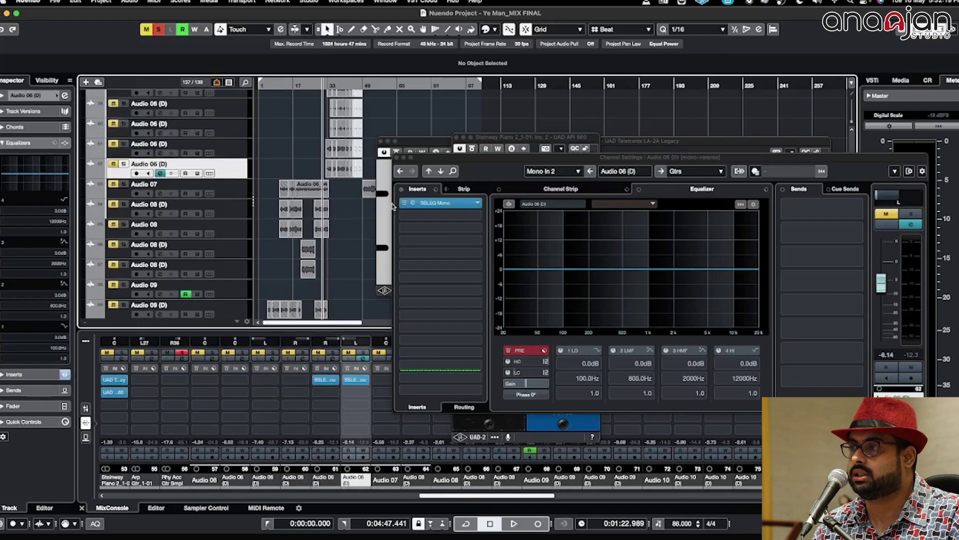
{"action": "left_click", "coordinate": [411, 205]}
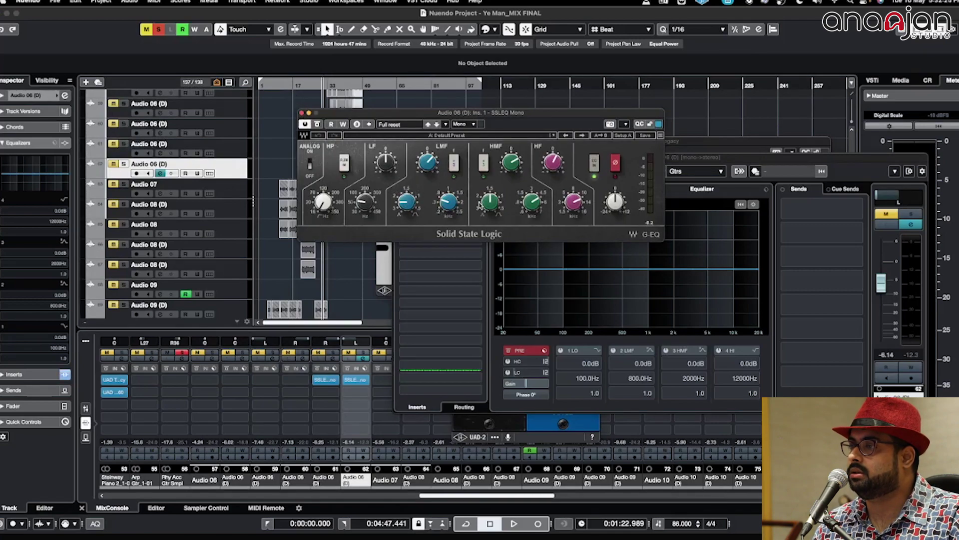
{"action": "left_click", "coordinate": [301, 113]}
{"action": "left_click", "coordinate": [233, 156]}
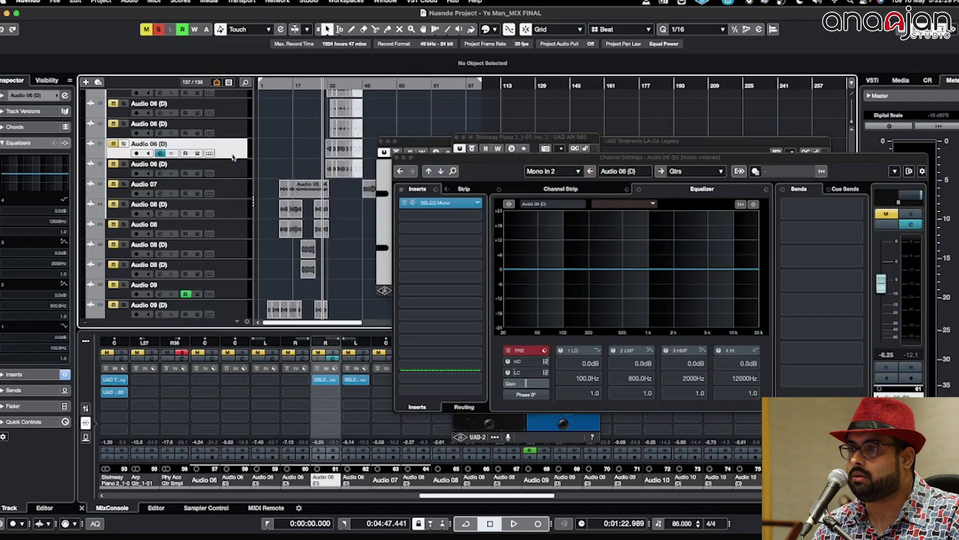
Solo the four tracks from Audio 07 through the Audio 08 (D) below Audio 08 and play them from about 0:32.
{"action": "left_click", "coordinate": [234, 190]}
{"action": "left_click", "coordinate": [240, 248], "text": "shift"}
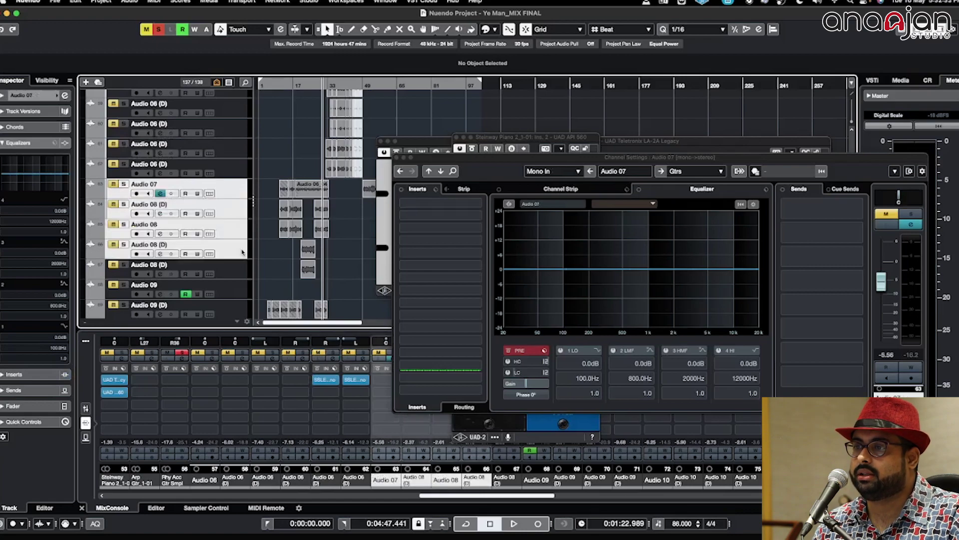
{"action": "key", "text": "s"}
{"action": "left_click", "coordinate": [281, 85]}
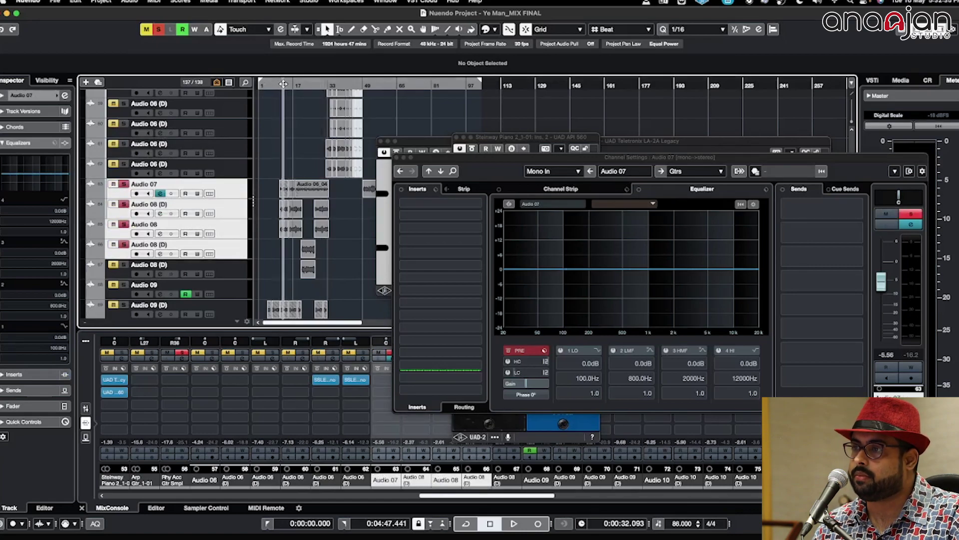
{"action": "key", "text": "space"}
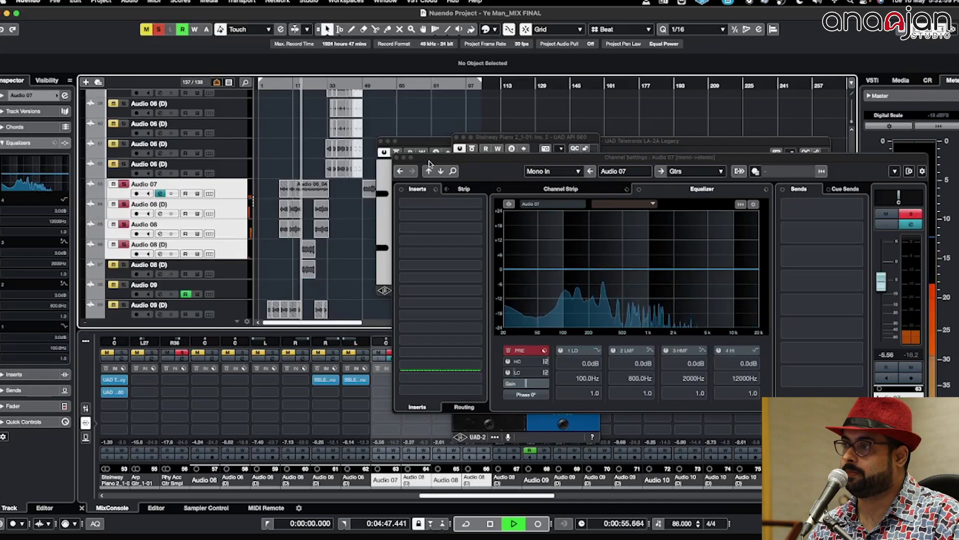
Review the channel settings of Audio 08, the Audio 08 (D) above it and Audio 07 during playback, then stop playback.
{"action": "left_click_drag", "start_coordinate": [431, 169], "coordinate": [574, 104]}
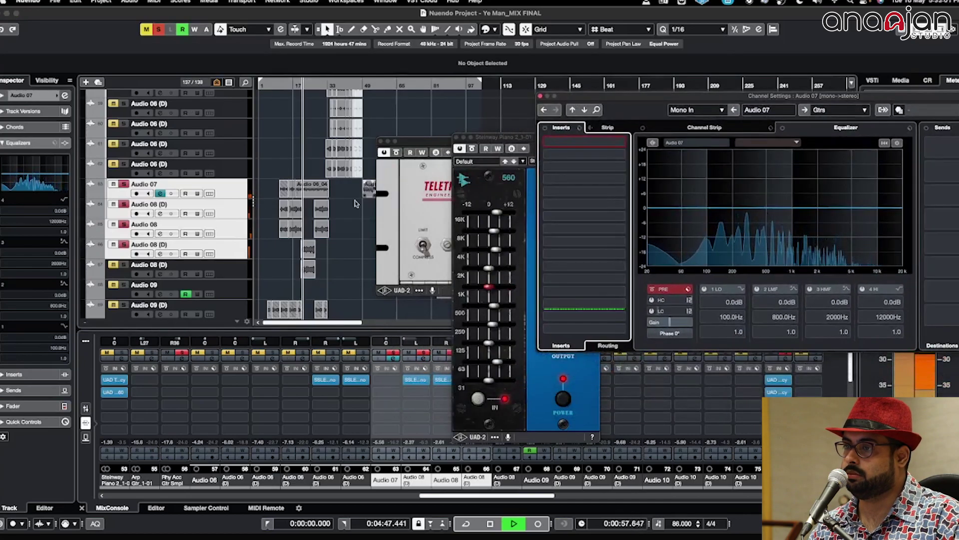
{"action": "left_click", "coordinate": [232, 233]}
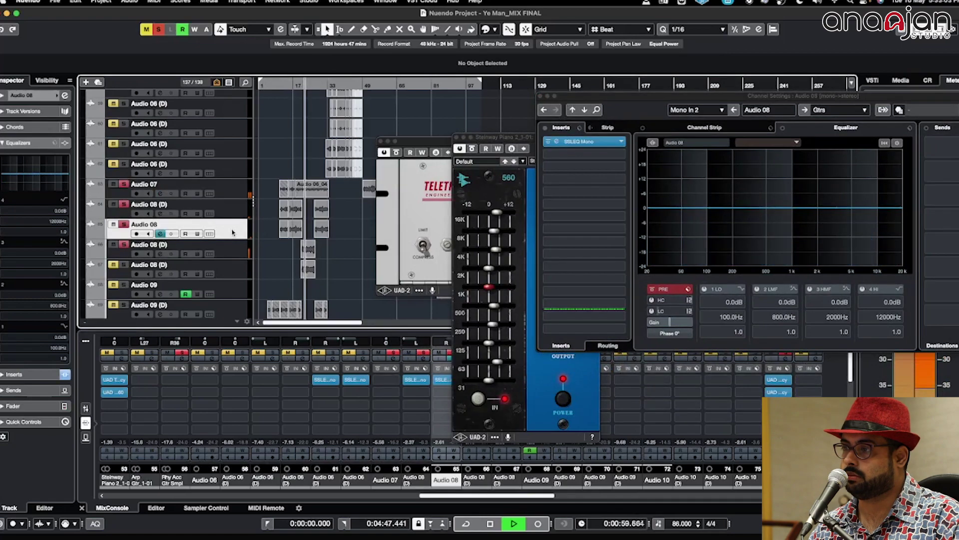
{"action": "left_click", "coordinate": [235, 212]}
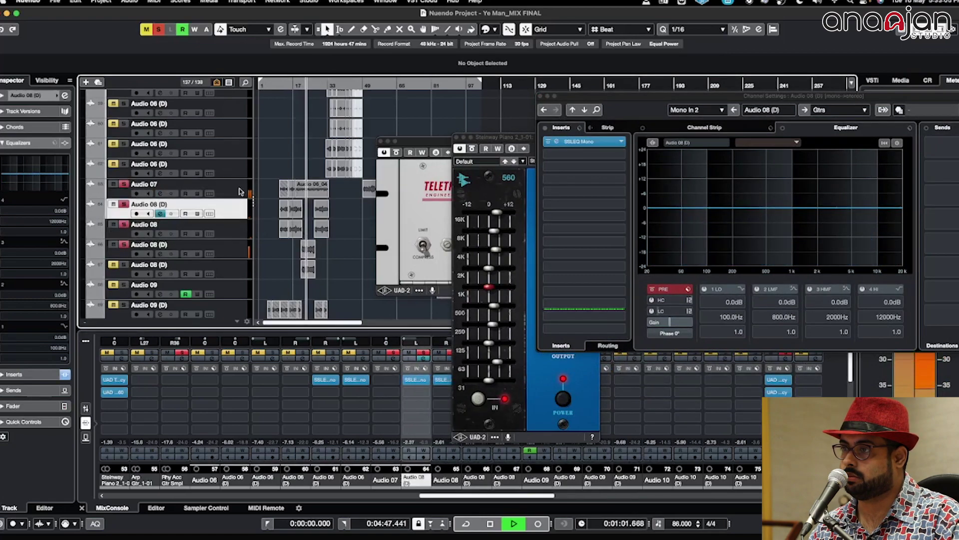
{"action": "left_click", "coordinate": [240, 190]}
{"action": "key", "text": "g"}
{"action": "key", "text": "g"}
{"action": "key", "text": "g"}
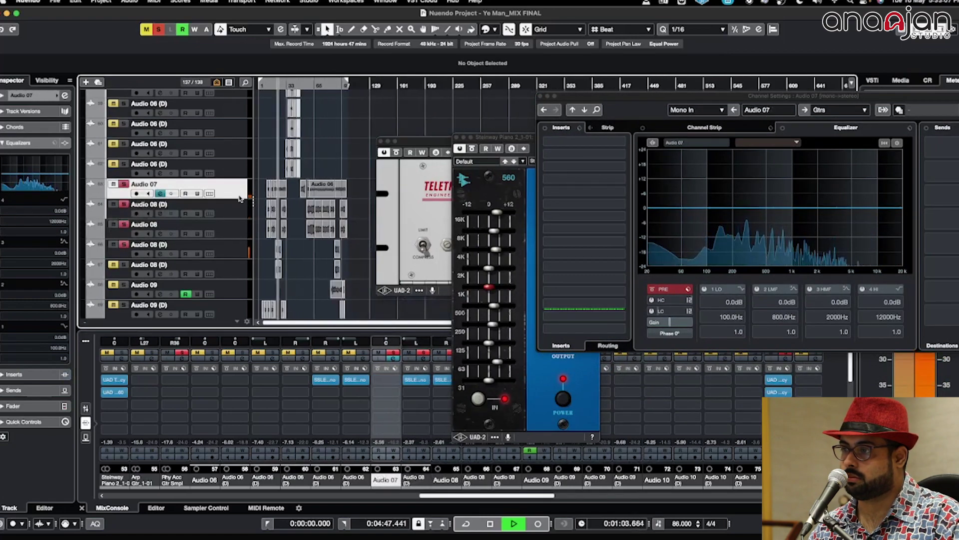
{"action": "key", "text": "space"}
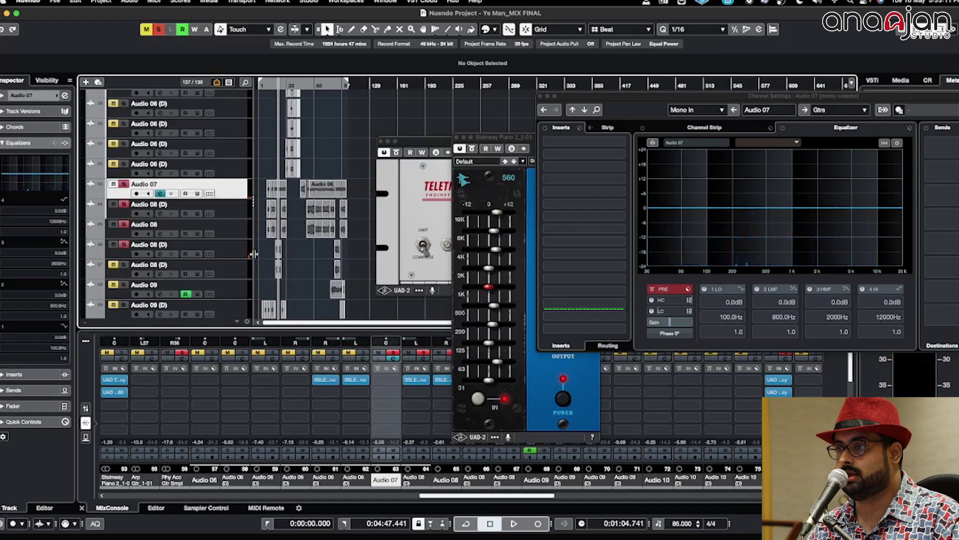
{"action": "key", "text": "h"}
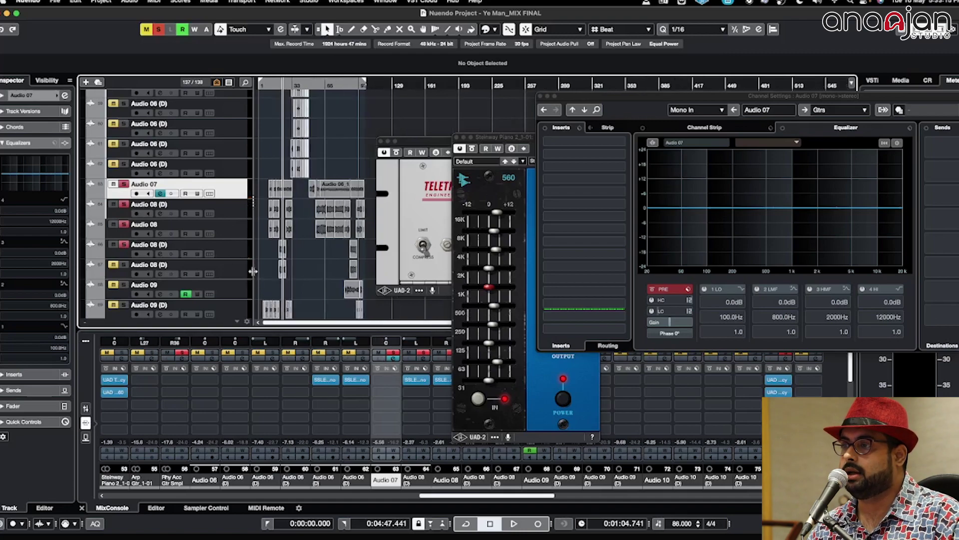
Show the UAD SSL G Bus Compressor and SSL E Channel Strip inserts of the Gtrs group side by side.
{"action": "scroll", "coordinate": [225, 213], "scroll_direction": "down", "scroll_amount": 9}
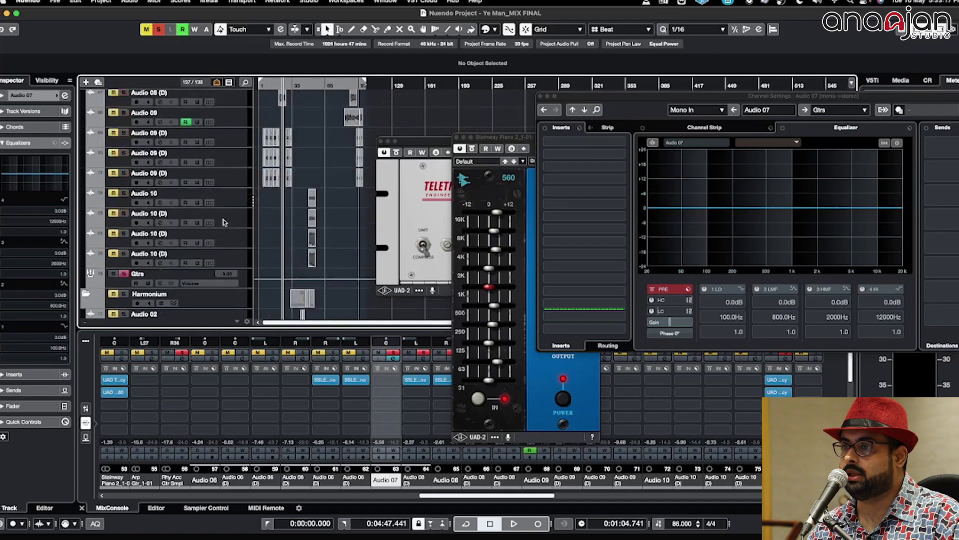
{"action": "left_click", "coordinate": [191, 253]}
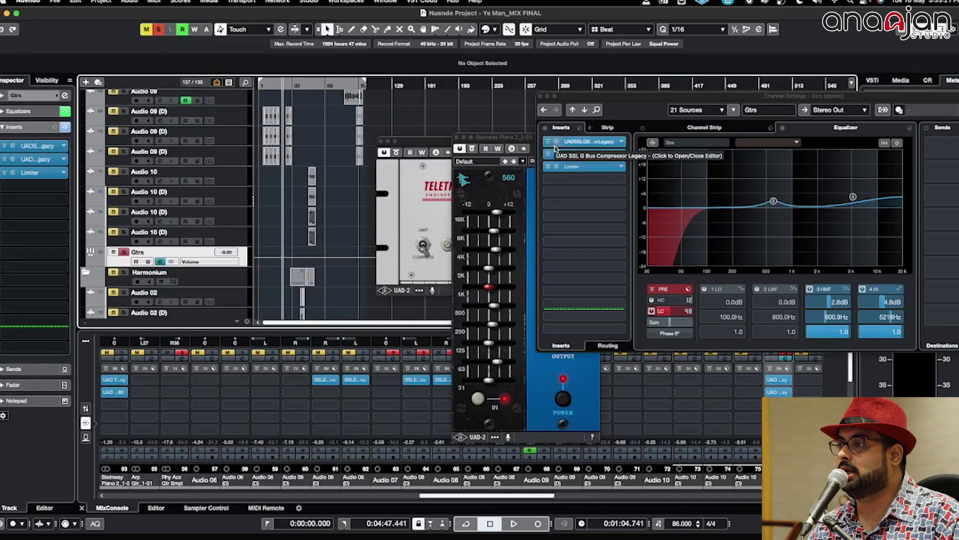
{"action": "left_click", "coordinate": [558, 142]}
{"action": "left_click", "coordinate": [558, 155]}
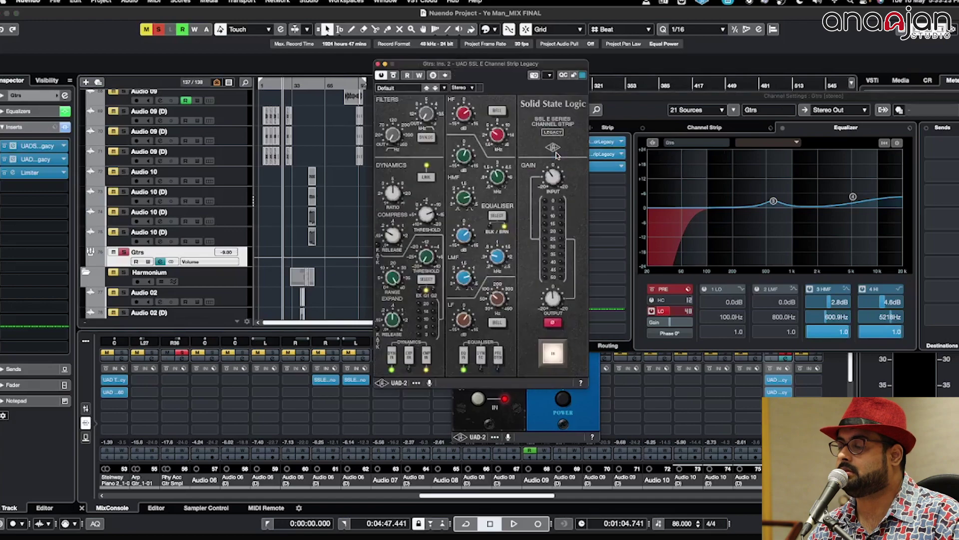
{"action": "left_click_drag", "start_coordinate": [468, 66], "coordinate": [664, 81]}
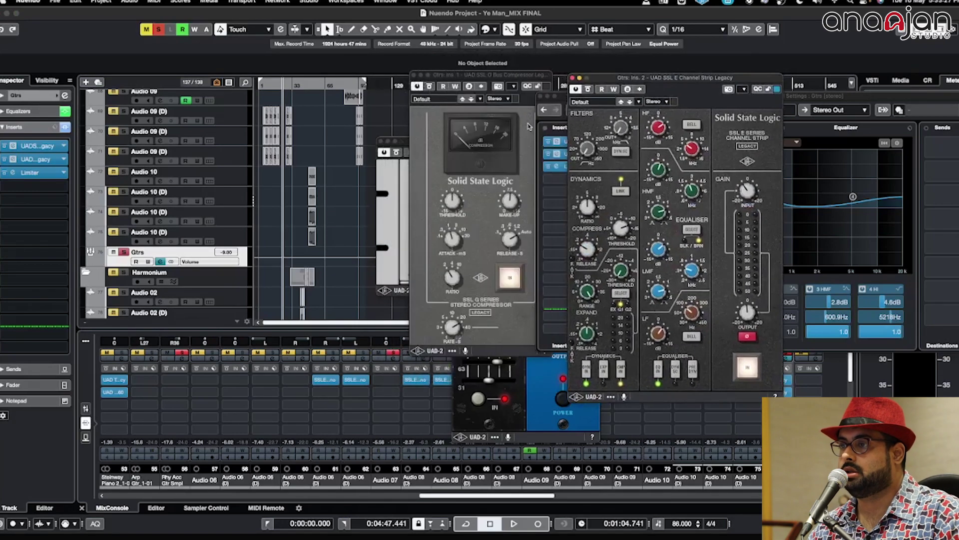
Play the guitars from about 1:04, unsolo and re-solo the Gtrs group to hear all its tracks, and stop playback.
{"action": "key", "text": "space"}
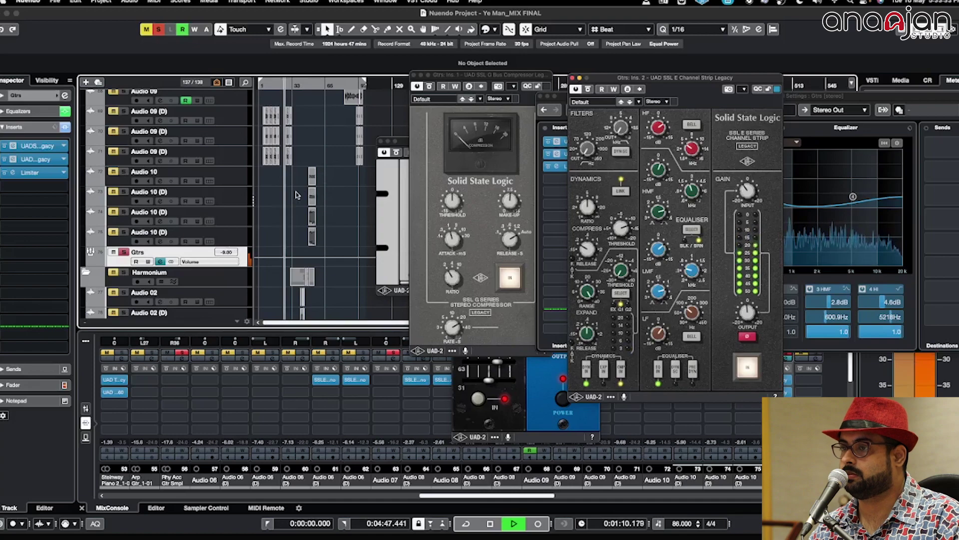
{"action": "left_click", "coordinate": [123, 252]}
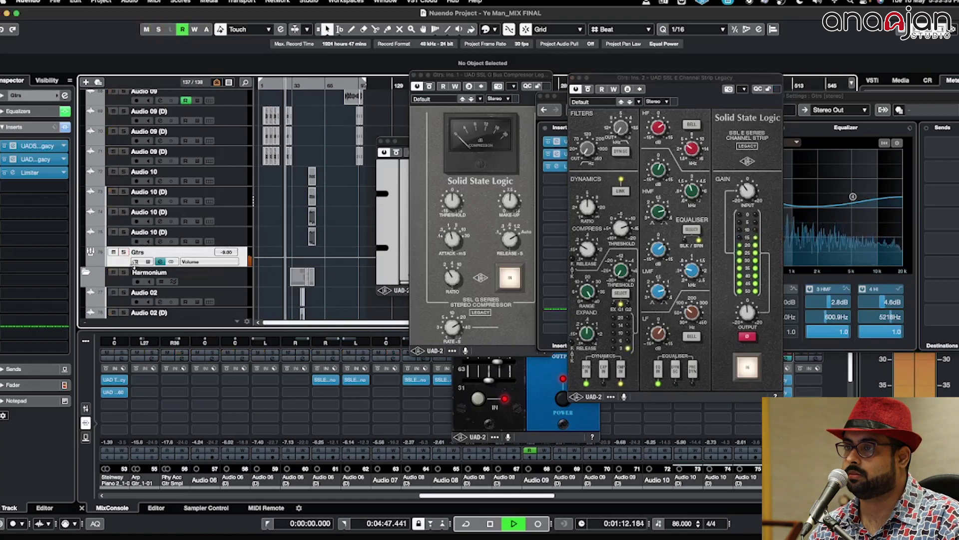
{"action": "left_click", "coordinate": [124, 252]}
{"action": "scroll", "coordinate": [175, 200], "scroll_direction": "up", "scroll_amount": 6}
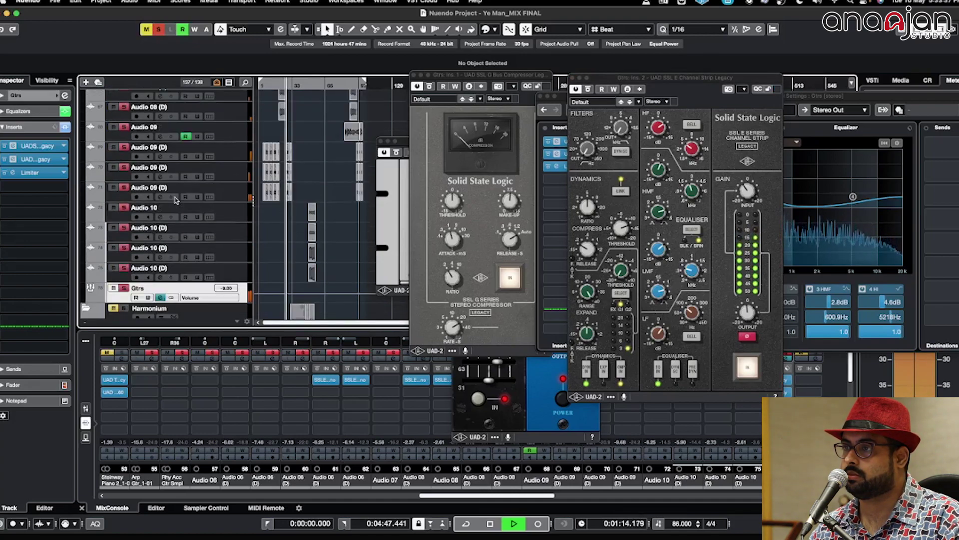
{"action": "key", "text": "shift+g"}
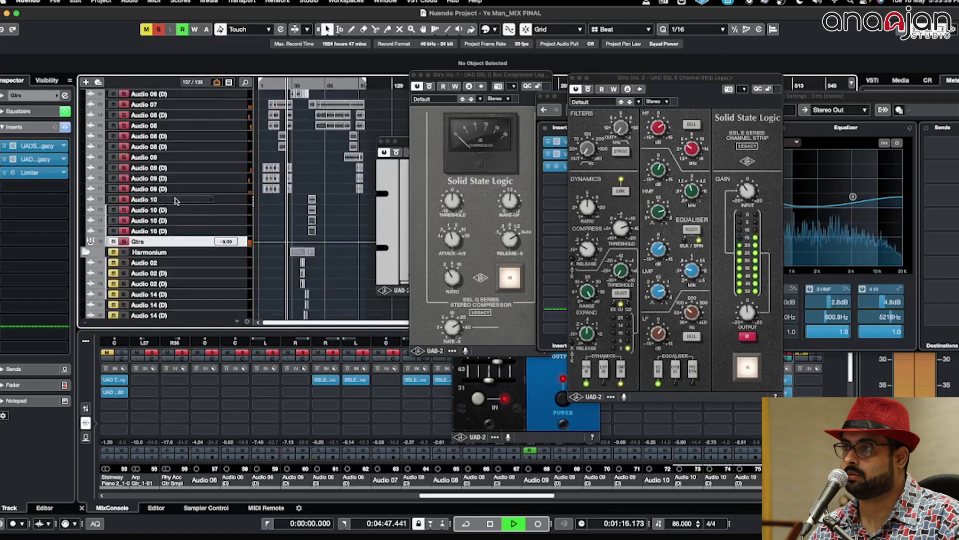
{"action": "key", "text": "h"}
{"action": "key", "text": "h"}
{"action": "key", "text": "h"}
{"action": "key", "text": "h"}
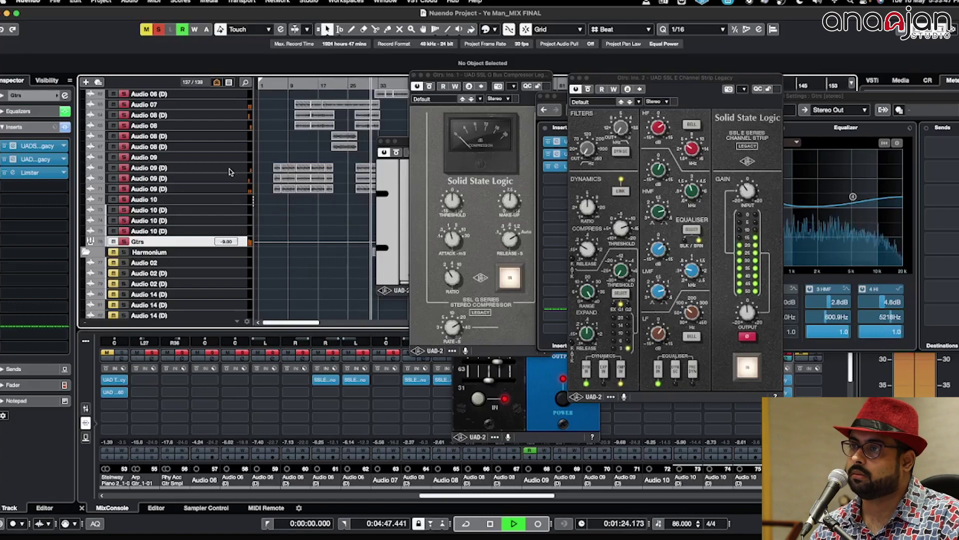
{"action": "key", "text": "space"}
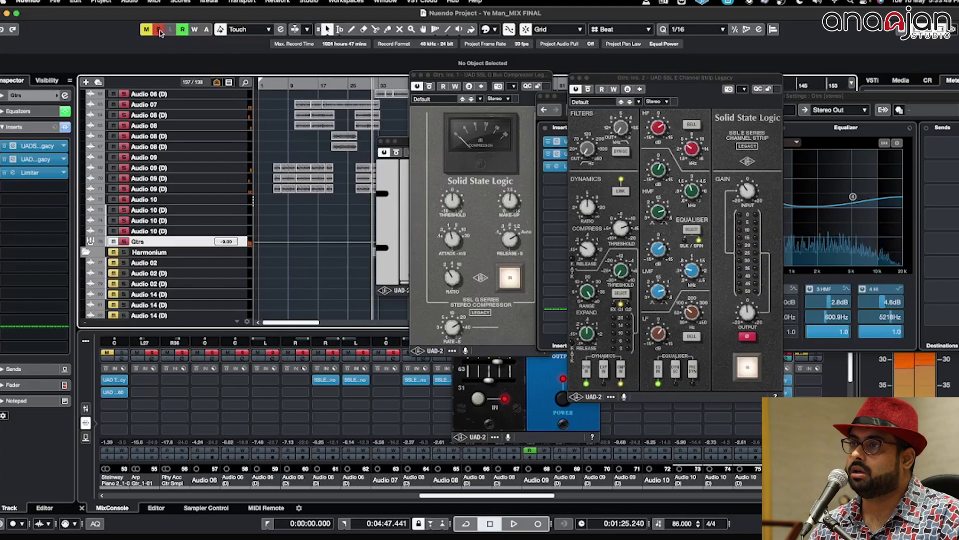
Clear all solos, solo Audio 08 and the Audio 08 (D) directly above it, and play them briefly from about 1:25.
{"action": "left_click", "coordinate": [160, 32]}
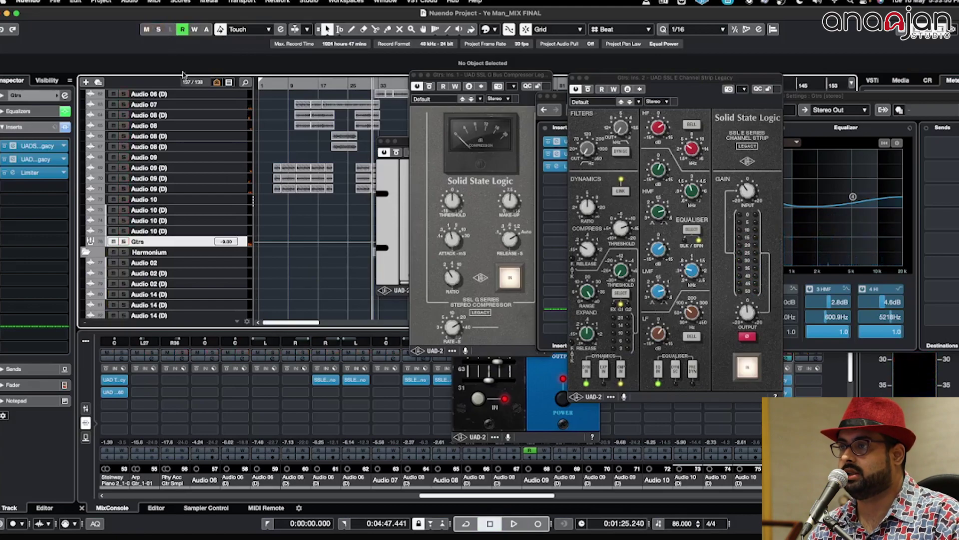
{"action": "left_click", "coordinate": [202, 115]}
{"action": "left_click", "coordinate": [202, 125], "text": "shift"}
{"action": "key", "text": "shift+s"}
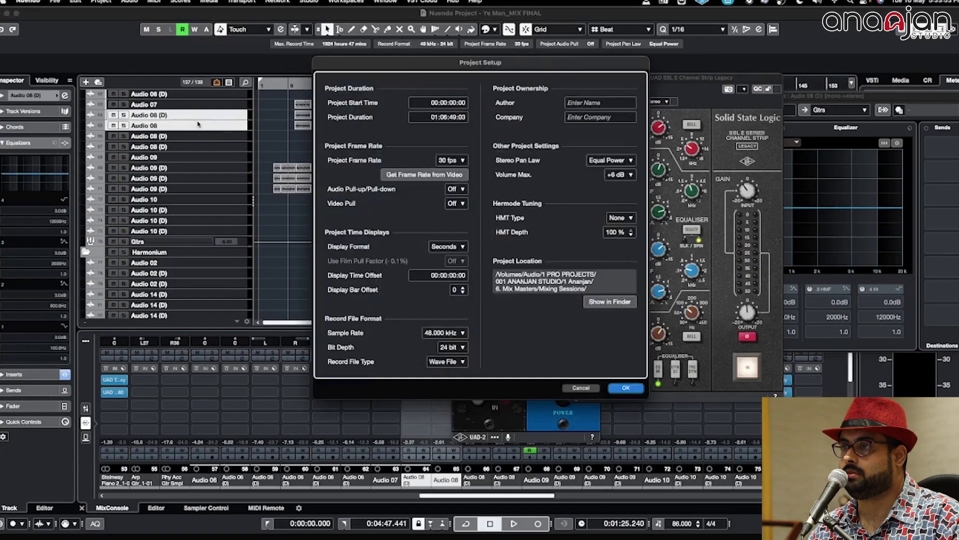
{"action": "left_click", "coordinate": [580, 388]}
{"action": "key", "text": "s"}
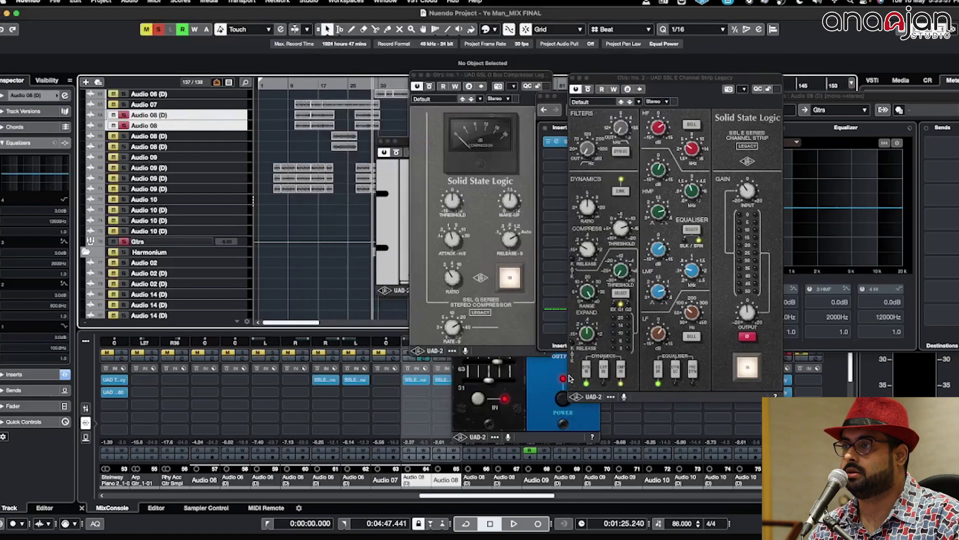
{"action": "key", "text": "space"}
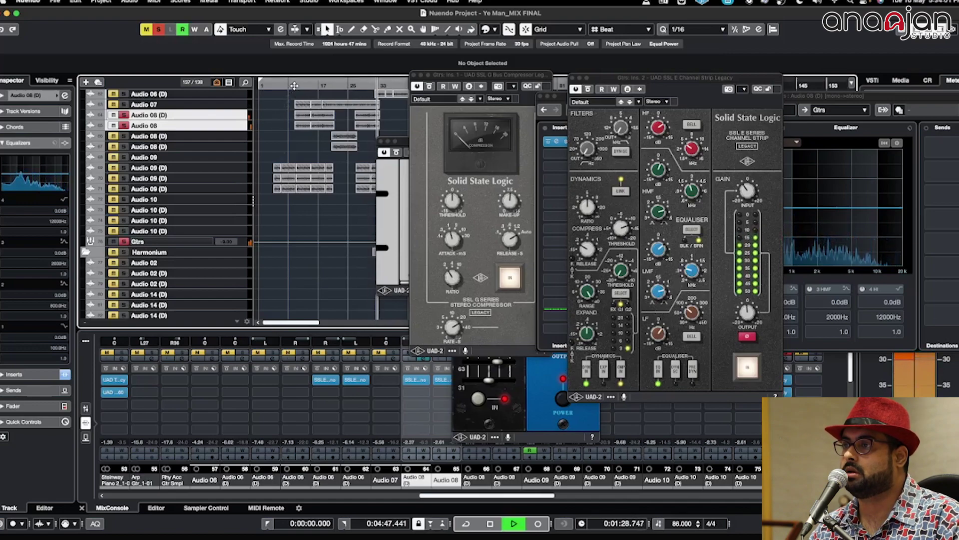
{"action": "key", "text": "space"}
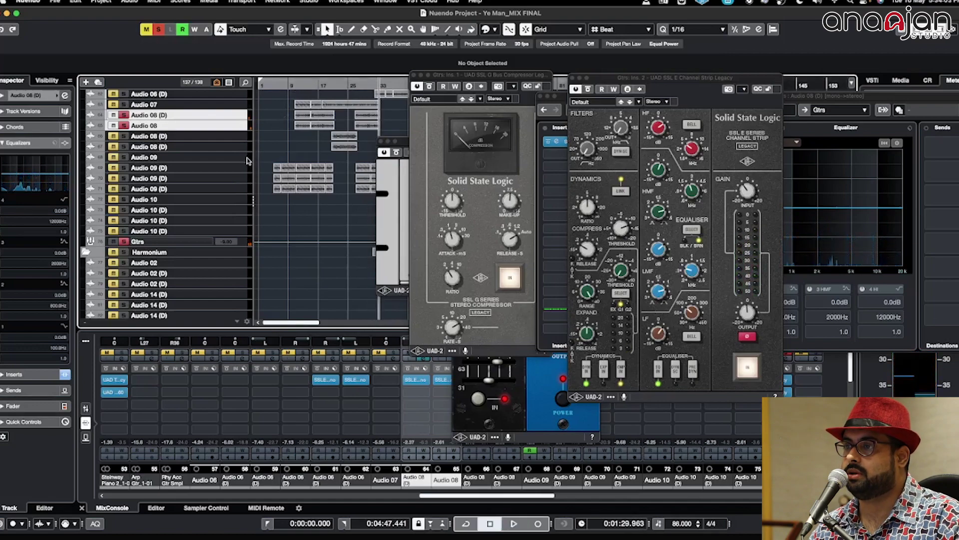
Add the three Audio 09 (D) tracks to the solo and play them from about 0:11 to 0:17.
{"action": "left_click", "coordinate": [243, 168]}
{"action": "left_click", "coordinate": [237, 189], "text": "shift"}
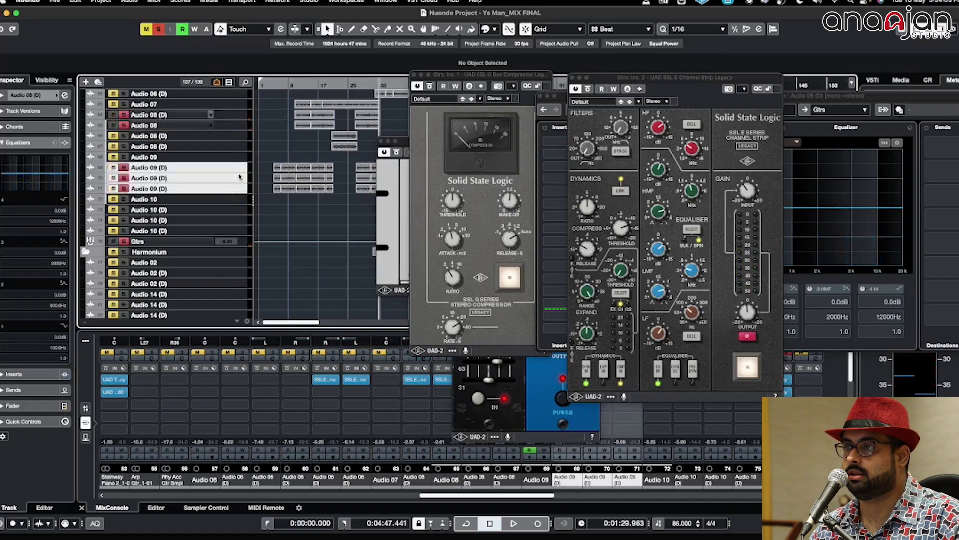
{"action": "left_click", "coordinate": [274, 87]}
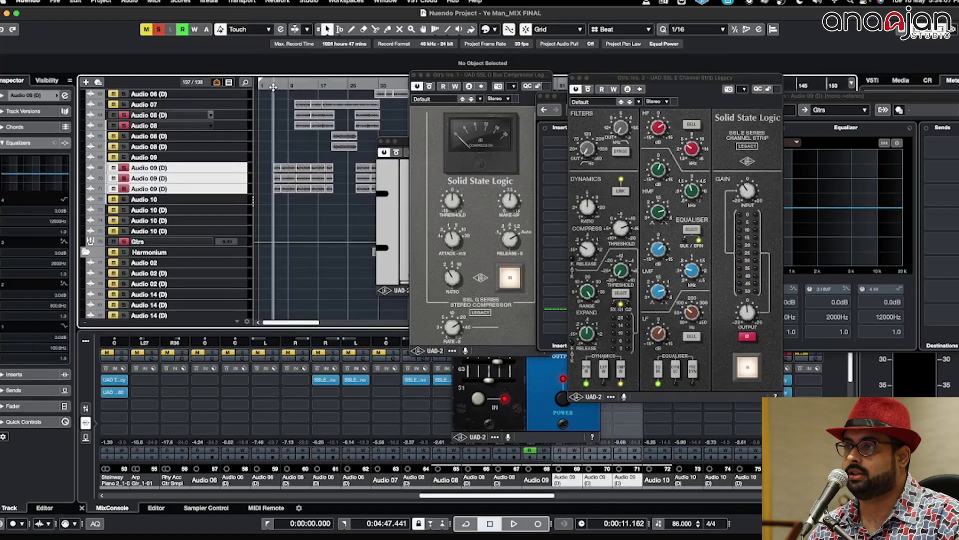
{"action": "key", "text": "space"}
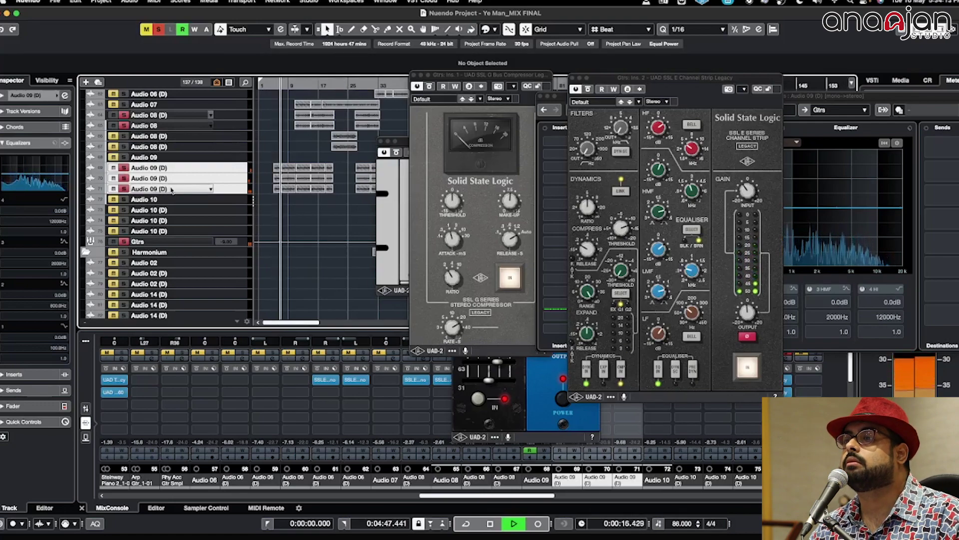
{"action": "key", "text": "space"}
Also solo Audio 09 and the two Audio 08 (D) tracks below Audio 08, and move the playhead to about 3:55.
{"action": "scroll", "coordinate": [175, 191], "scroll_direction": "up", "scroll_amount": 10}
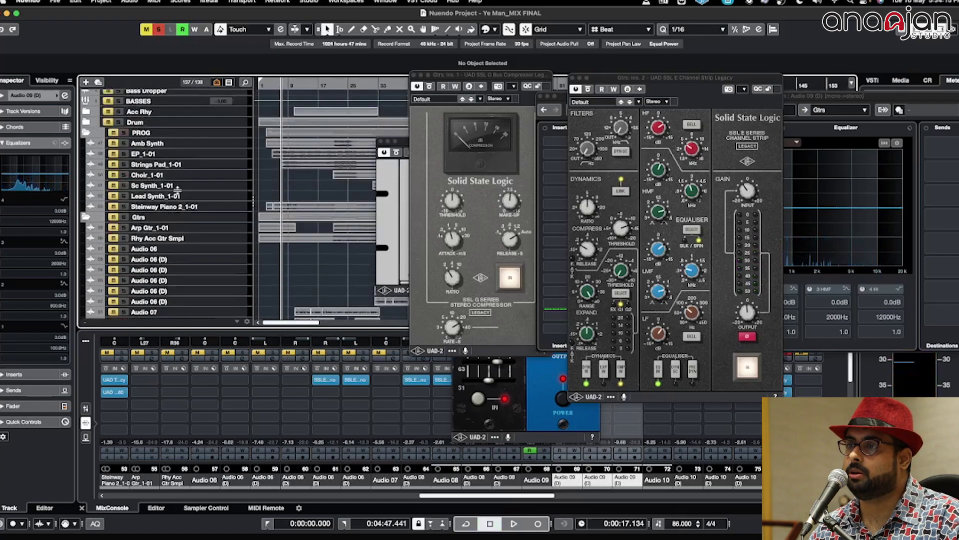
{"action": "scroll", "coordinate": [178, 192], "scroll_direction": "down", "scroll_amount": 5}
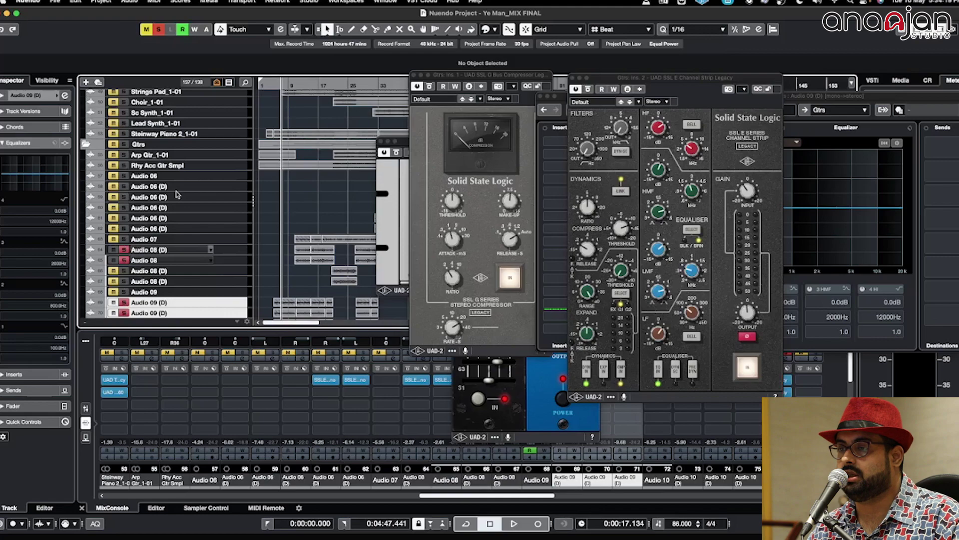
{"action": "scroll", "coordinate": [176, 194], "scroll_direction": "down", "scroll_amount": 3}
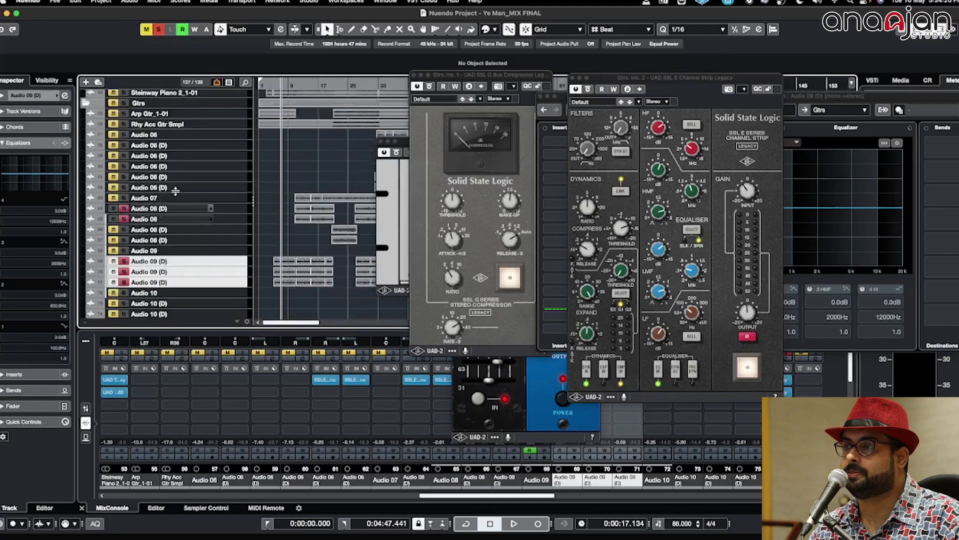
{"action": "left_click", "coordinate": [122, 230]}
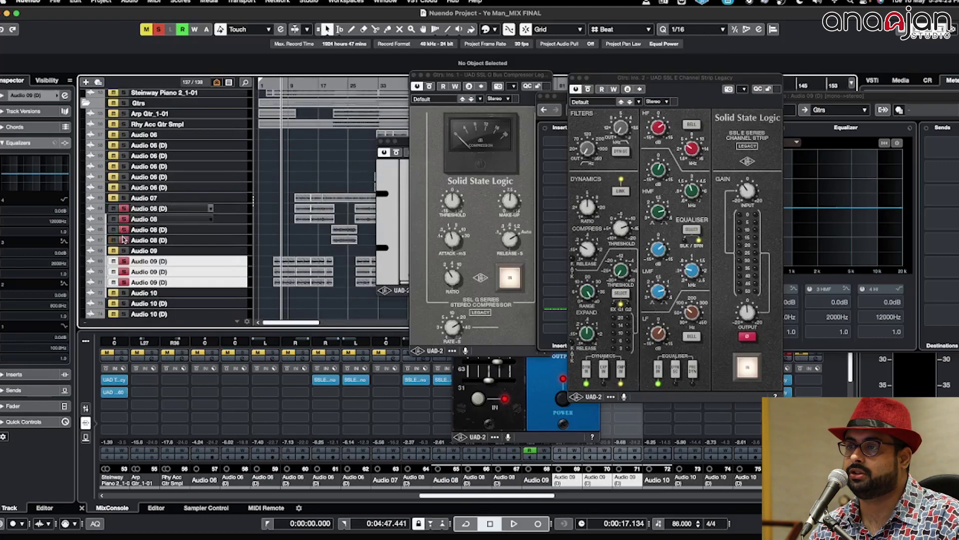
{"action": "key", "text": "g"}
{"action": "key", "text": "g"}
{"action": "key", "text": "g"}
{"action": "key", "text": "g"}
{"action": "key", "text": "g"}
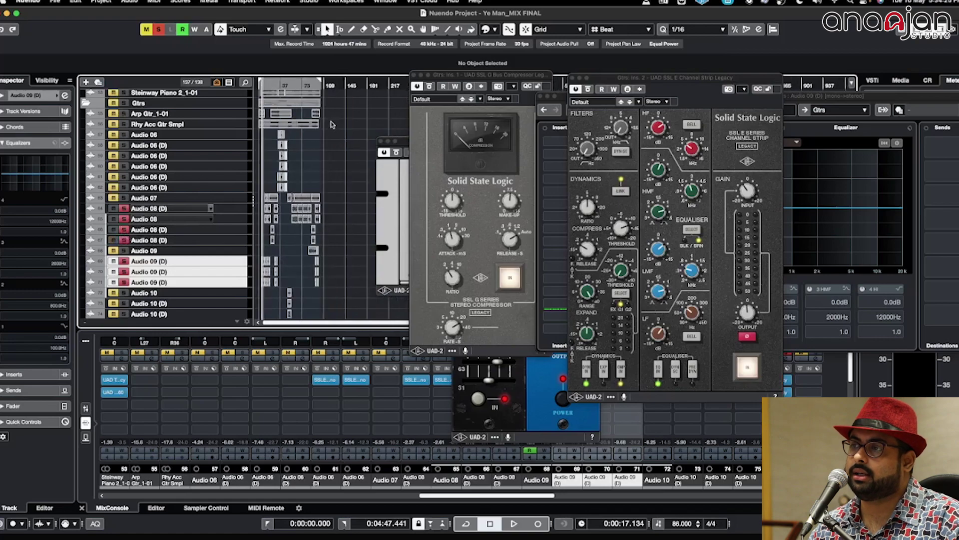
{"action": "left_click_drag", "start_coordinate": [309, 83], "coordinate": [309, 92]}
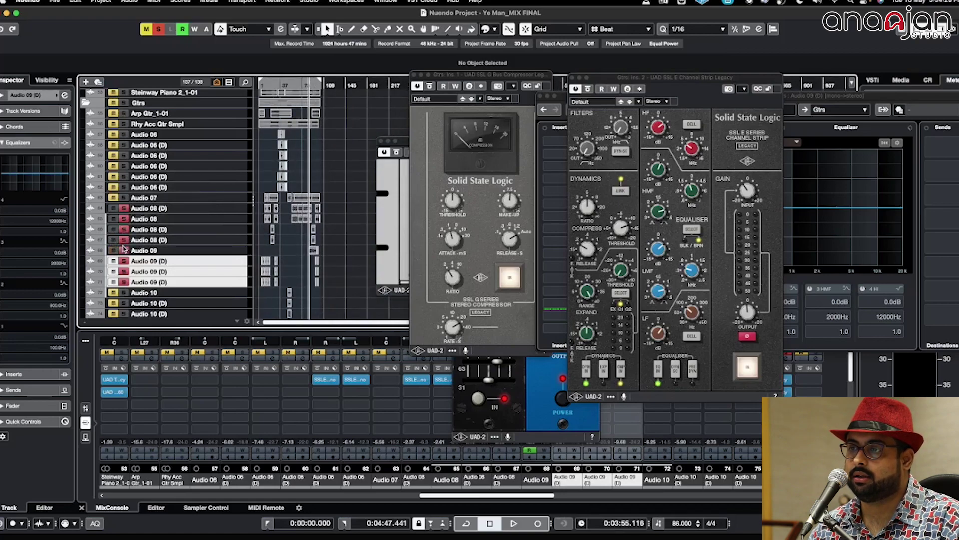
Show the Audio 09 channel settings with its sends, and open and close its UAD UA 610-B insert.
{"action": "left_click", "coordinate": [133, 251]}
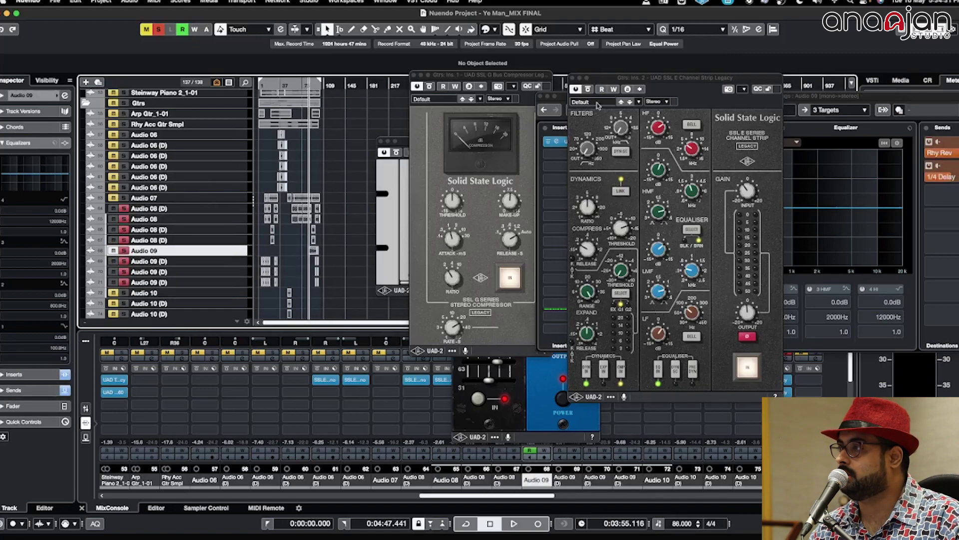
{"action": "left_click_drag", "start_coordinate": [871, 106], "coordinate": [672, 83]}
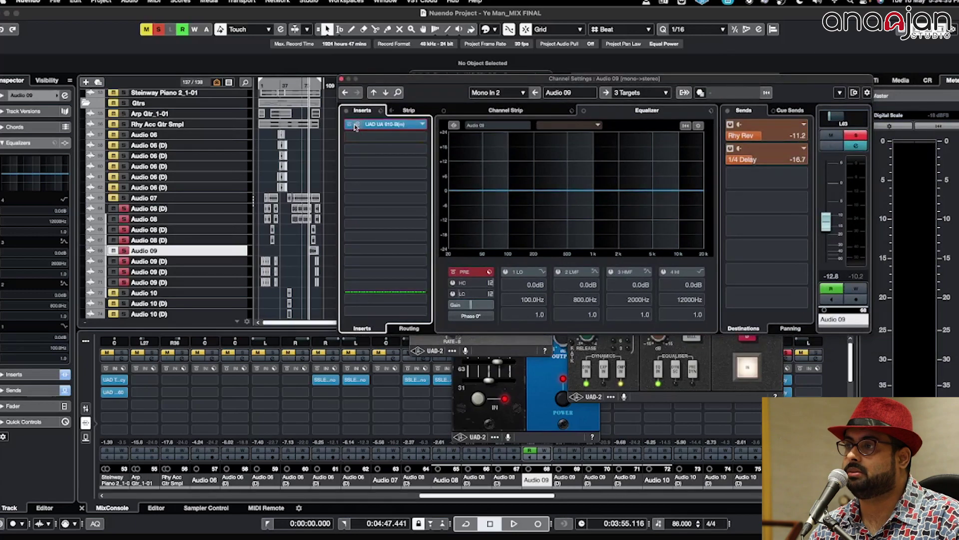
{"action": "left_click", "coordinate": [357, 124]}
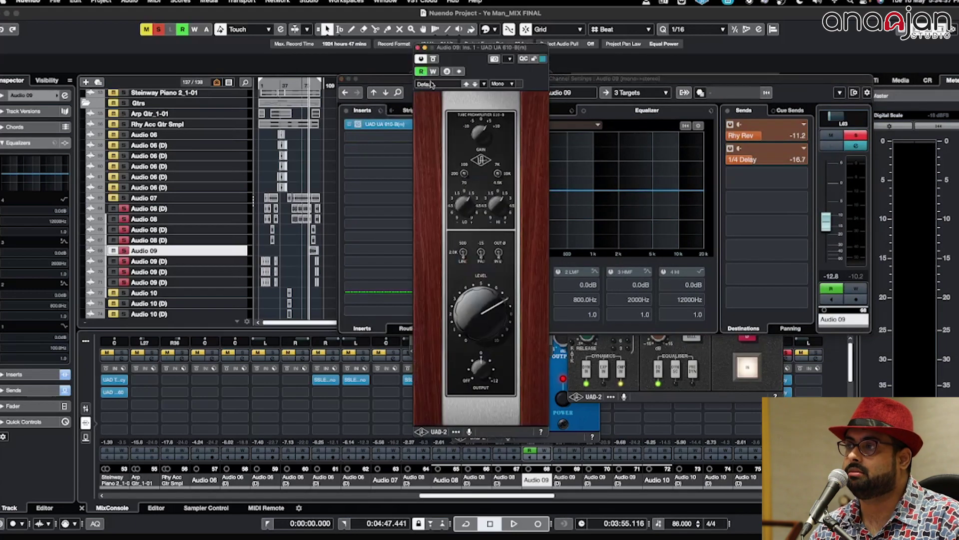
{"action": "left_click", "coordinate": [418, 48]}
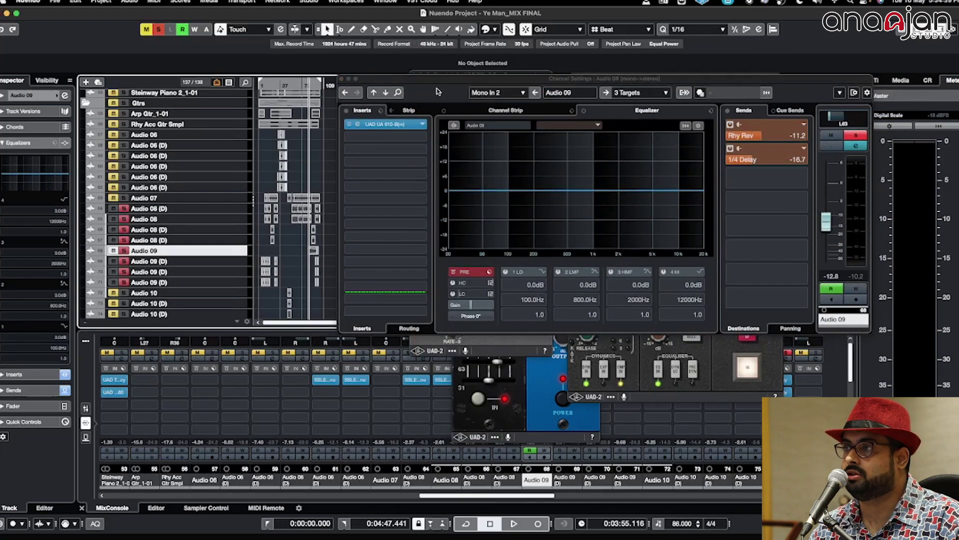
{"action": "left_click_drag", "start_coordinate": [446, 82], "coordinate": [588, 152]}
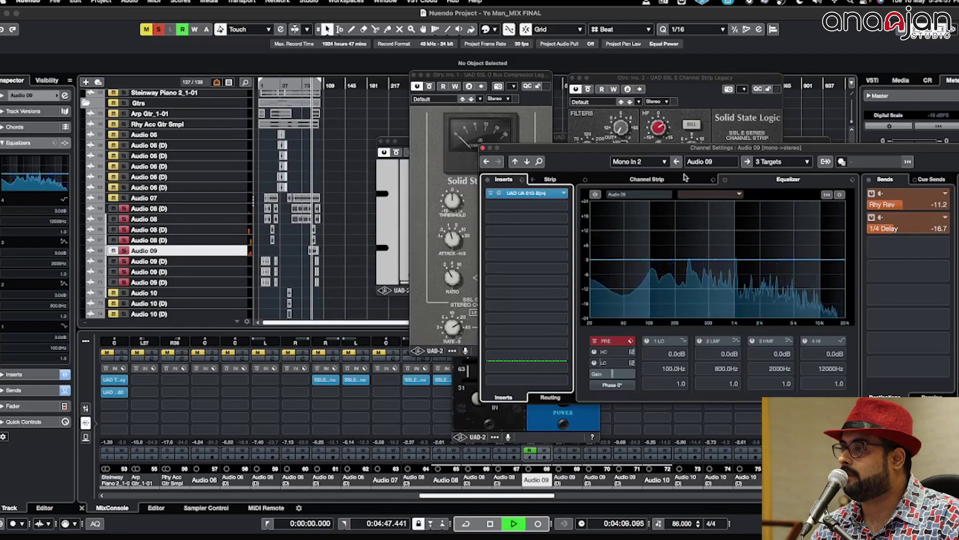
Inspect the Audio 09 clip closely during playback, stop, and show the track's left-right pan automation.
{"action": "key", "text": "shift+h"}
{"action": "key", "text": "shift+h"}
{"action": "key", "text": "shift+h"}
{"action": "key", "text": "shift+h"}
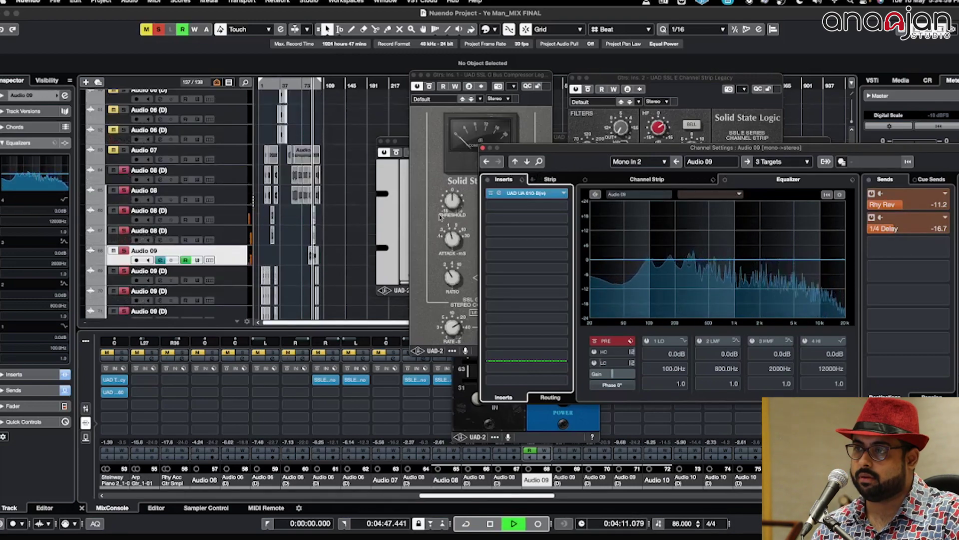
{"action": "key", "text": "h"}
{"action": "key", "text": "h"}
{"action": "key", "text": "h"}
{"action": "key", "text": "h"}
{"action": "left_click", "coordinate": [254, 185]}
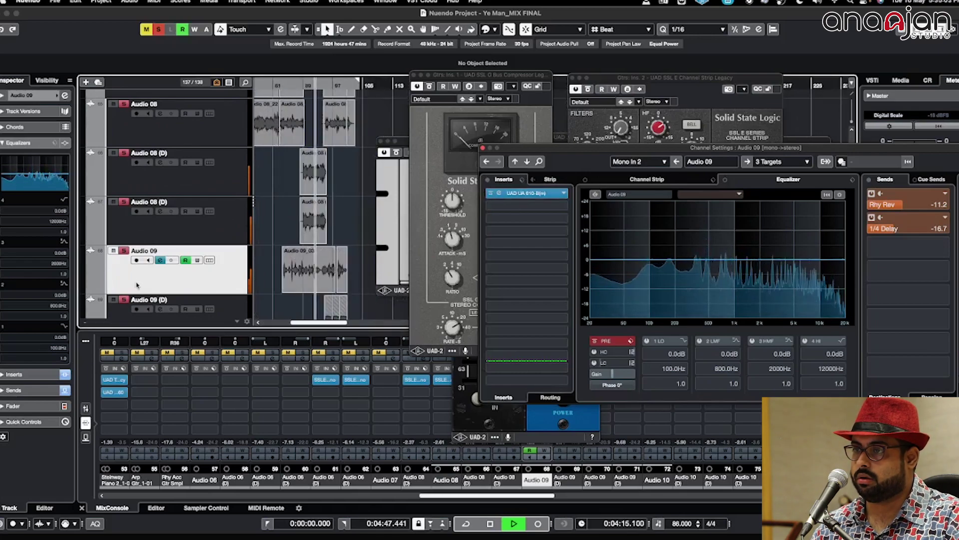
{"action": "key", "text": "space"}
{"action": "left_click", "coordinate": [90, 289]}
Examine the left-right pan automation of Audio 09 along the timeline, back to the start of the song.
{"action": "key", "text": "shift+h"}
{"action": "key", "text": "shift+h"}
{"action": "key", "text": "shift+h"}
{"action": "key", "text": "shift+h"}
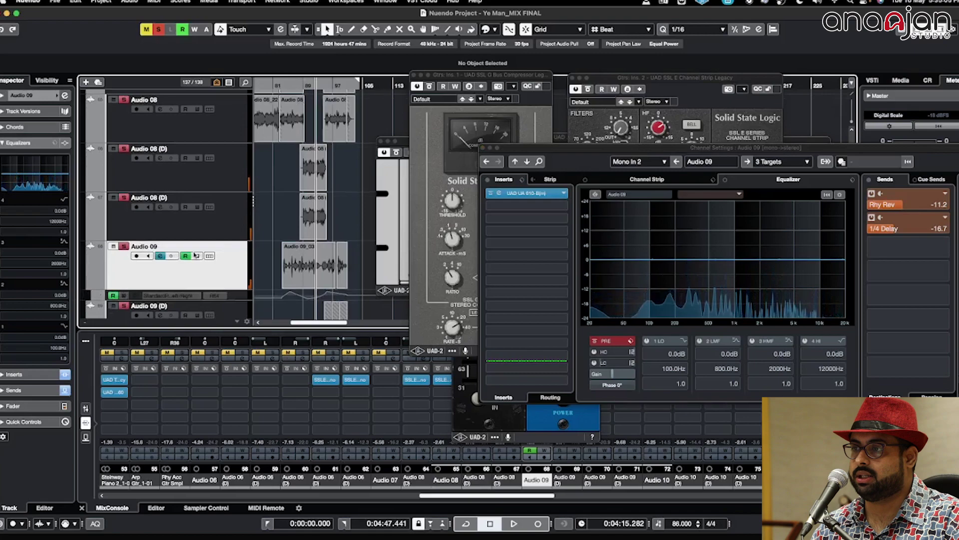
{"action": "scroll", "coordinate": [255, 250], "scroll_direction": "down", "scroll_amount": 4}
{"action": "key", "text": "h"}
{"action": "key", "text": "h"}
{"action": "key", "text": "h"}
{"action": "scroll", "coordinate": [262, 248], "scroll_direction": "left", "scroll_amount": 5}
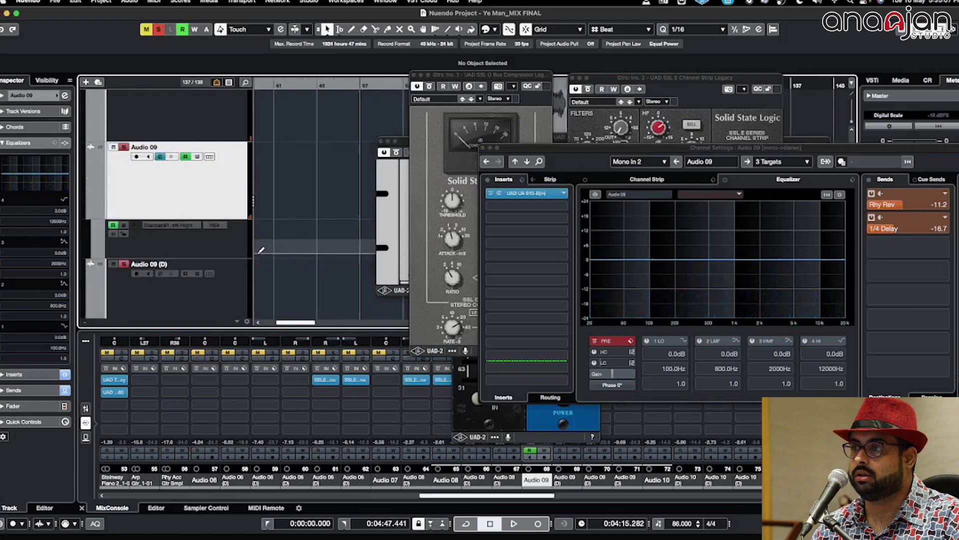
{"action": "key", "text": "g"}
{"action": "key", "text": "g"}
{"action": "scroll", "coordinate": [292, 244], "scroll_direction": "left", "scroll_amount": 10}
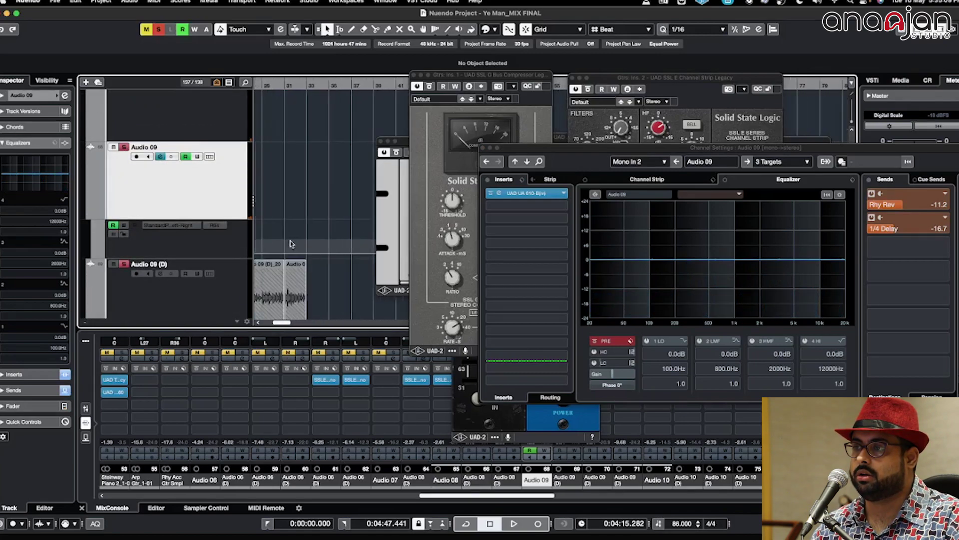
{"action": "key", "text": "g"}
{"action": "key", "text": "g"}
{"action": "key", "text": "g"}
{"action": "key", "text": "g"}
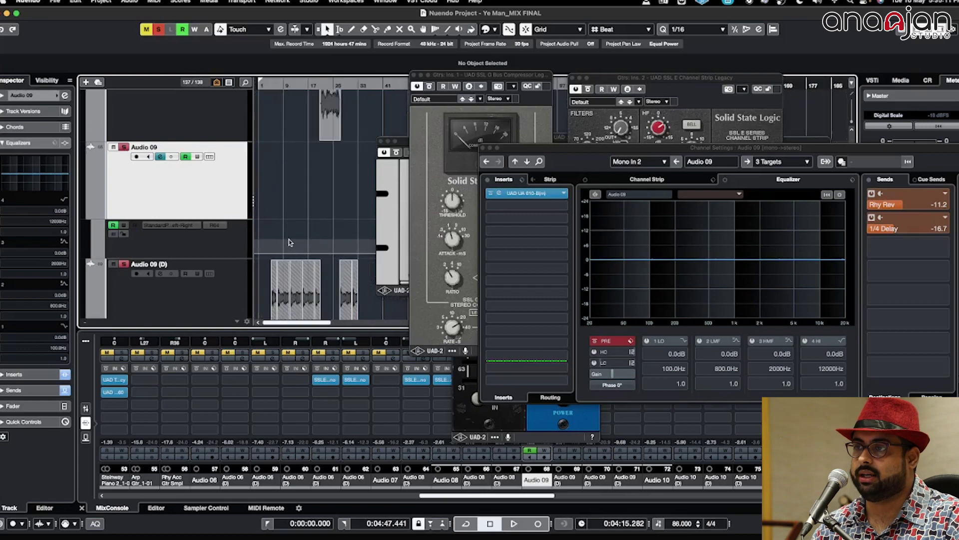
Examine the left-right pan automation along the Audio 09 clip and play the soloed guitars from just before it.
{"action": "key", "text": "h"}
{"action": "key", "text": "h"}
{"action": "scroll", "coordinate": [291, 243], "scroll_direction": "right", "scroll_amount": 5}
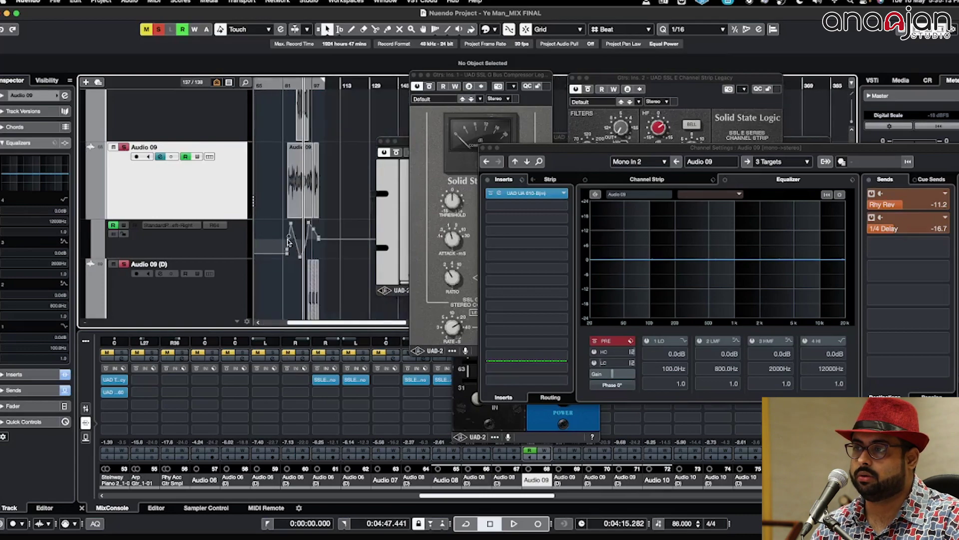
{"action": "scroll", "coordinate": [288, 243], "scroll_direction": "left", "scroll_amount": 5}
{"action": "key", "text": "h"}
{"action": "key", "text": "h"}
{"action": "scroll", "coordinate": [287, 243], "scroll_direction": "right", "scroll_amount": 5}
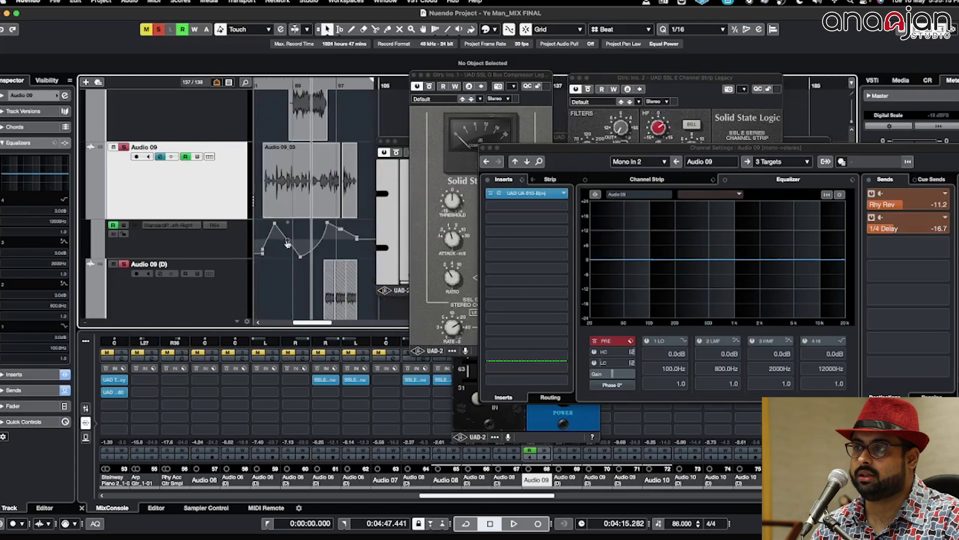
{"action": "left_click", "coordinate": [264, 84]}
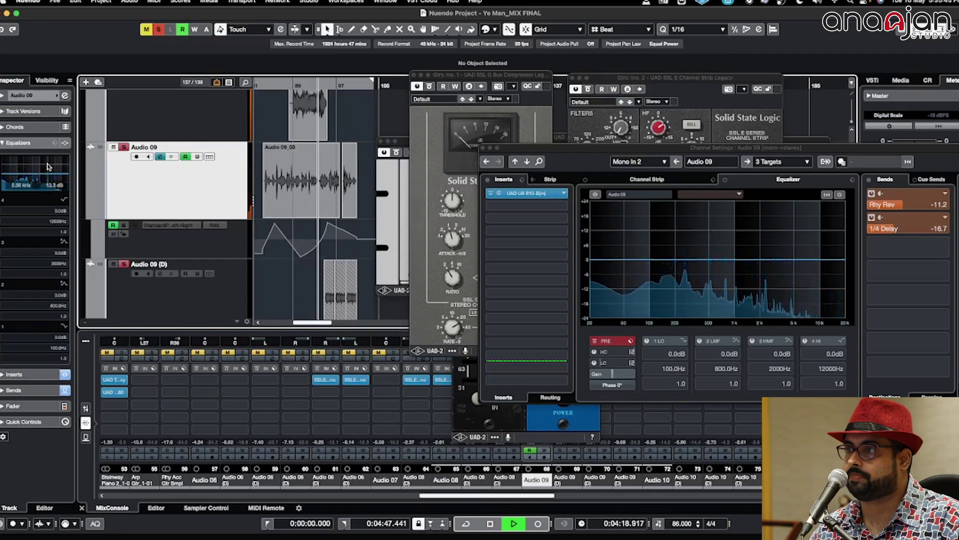
Turn off all solos and replay the full mix from near the start of the Audio 09 clip.
{"action": "left_click", "coordinate": [158, 29]}
{"action": "left_click", "coordinate": [295, 84]}
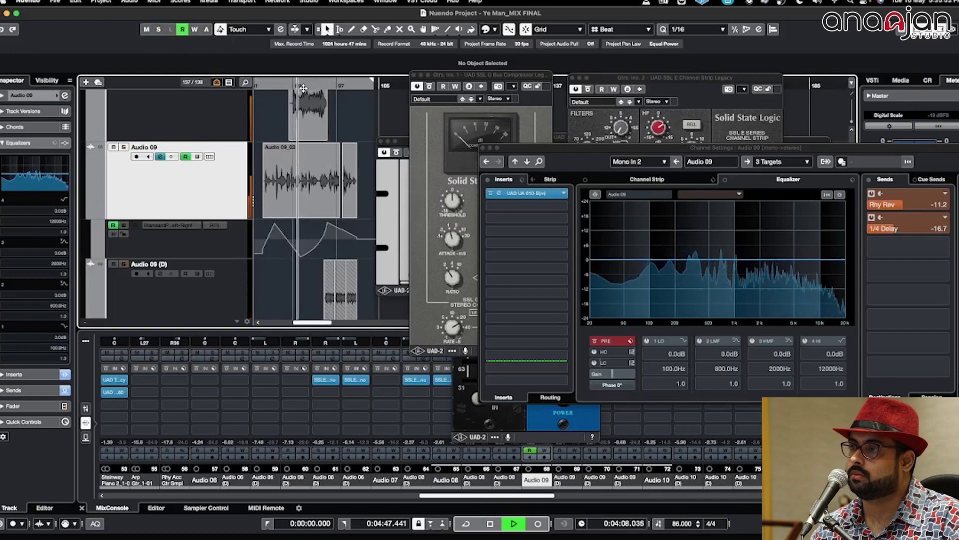
{"action": "left_click", "coordinate": [268, 85]}
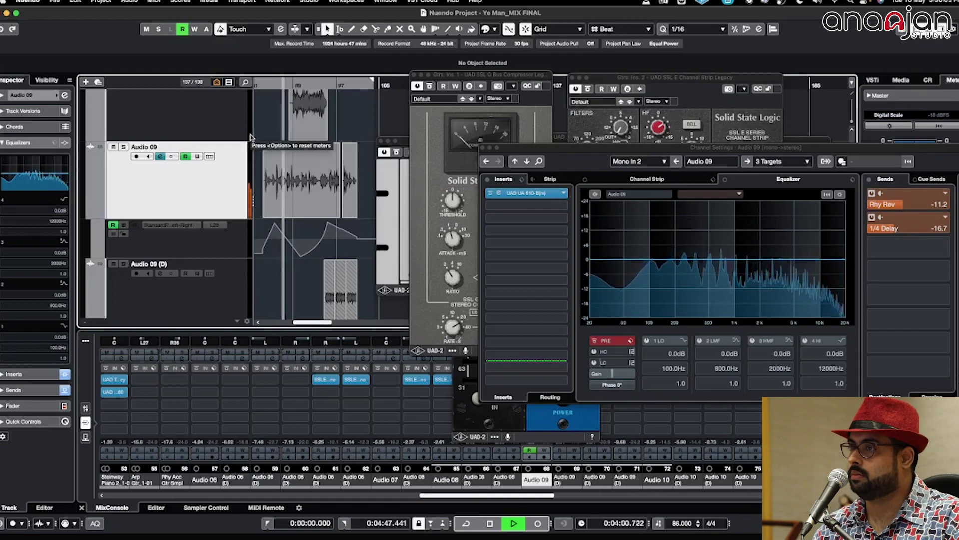
Look over the guitar tracks around Audio 09 along the timeline during playback, ending at its clip and pan automation.
{"action": "key", "text": "shift+g"}
{"action": "key", "text": "shift+g"}
{"action": "key", "text": "shift+g"}
{"action": "key", "text": "shift+g"}
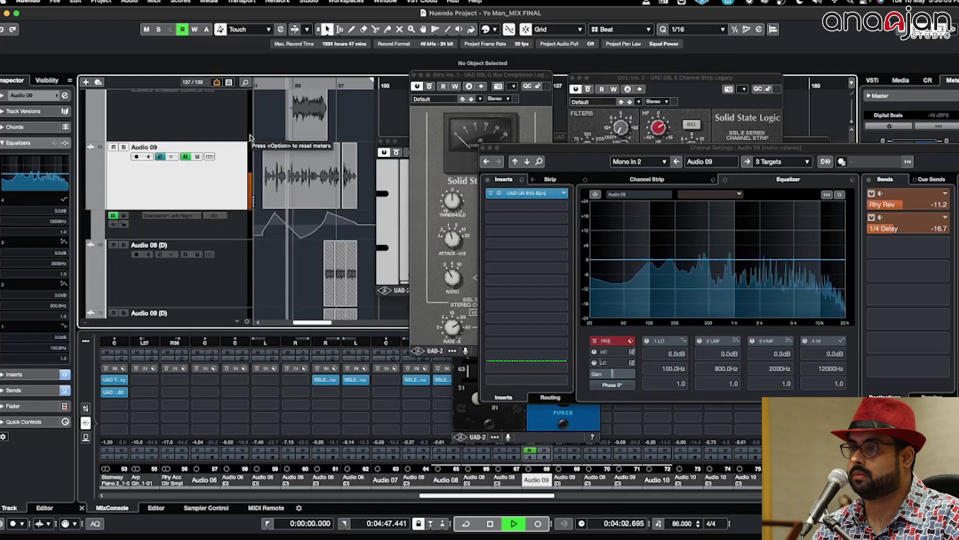
{"action": "key", "text": "shift+g"}
{"action": "key", "text": "shift+g"}
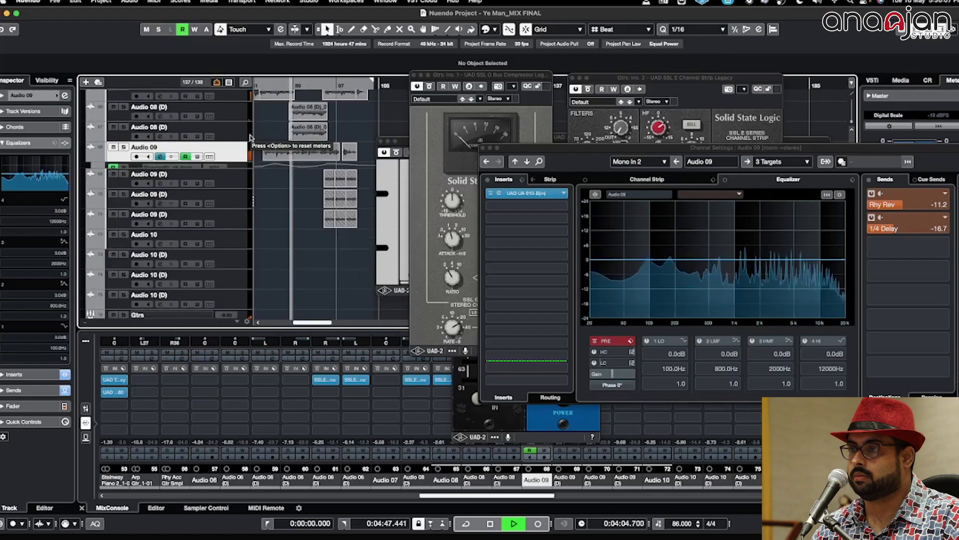
{"action": "key", "text": "g"}
{"action": "key", "text": "g"}
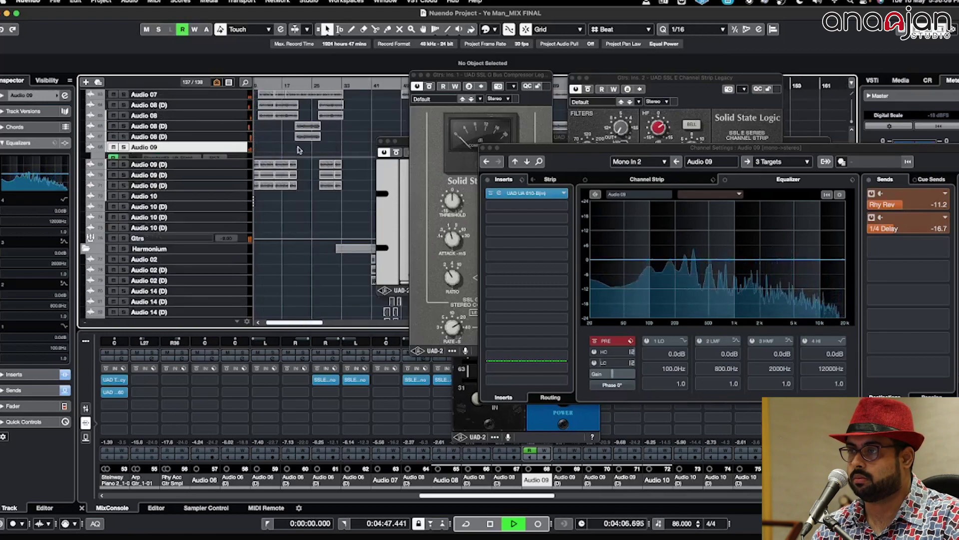
{"action": "scroll", "coordinate": [297, 149], "scroll_direction": "right", "scroll_amount": 5}
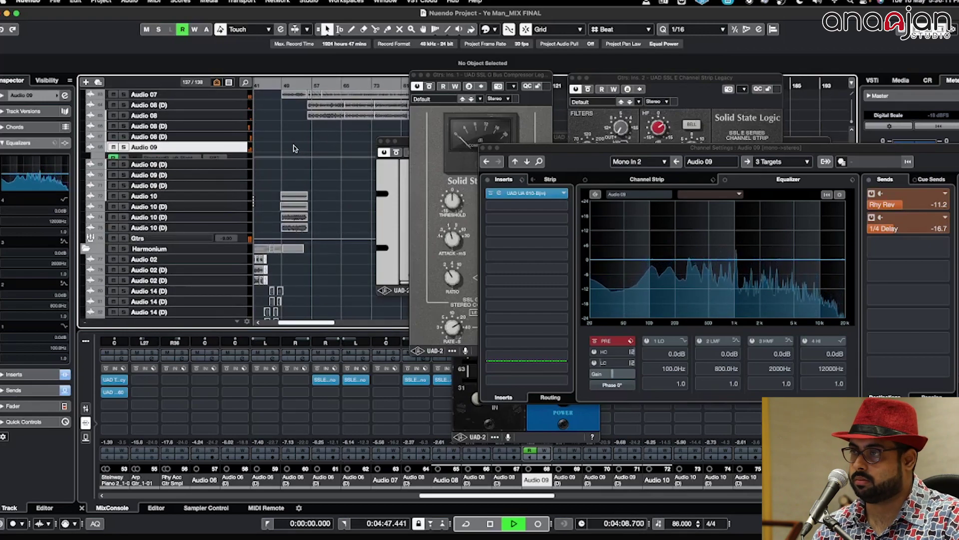
{"action": "scroll", "coordinate": [300, 146], "scroll_direction": "right", "scroll_amount": 3}
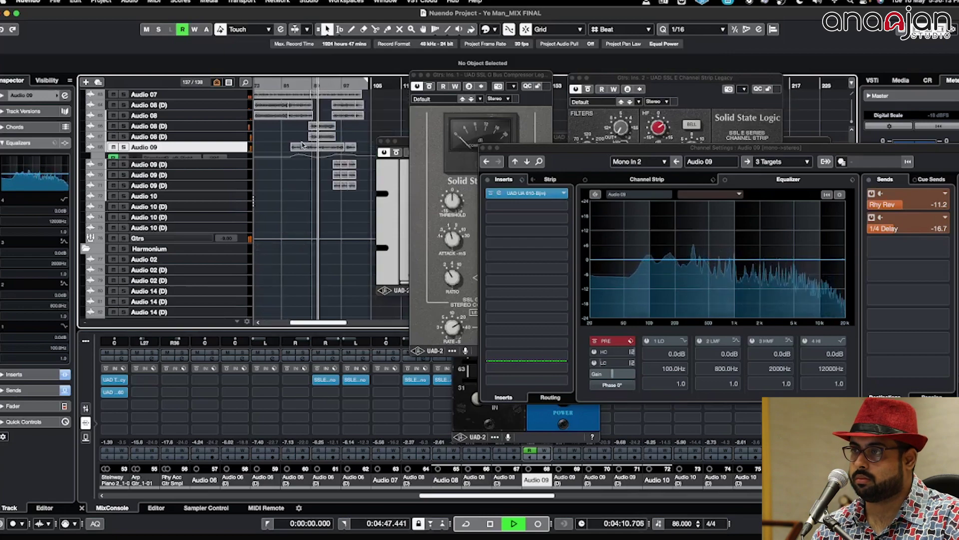
{"action": "key", "text": "shift+h"}
{"action": "key", "text": "shift+h"}
{"action": "key", "text": "shift+h"}
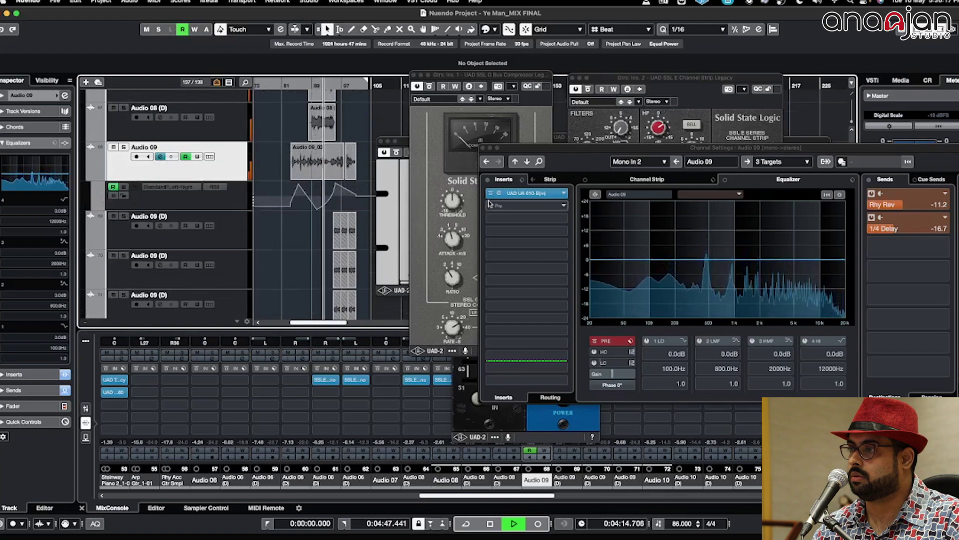
Raise the Level knob slightly in Audio 09's UAD UA 610-B insert, close the plug-in, and stop playback.
{"action": "left_click", "coordinate": [499, 194]}
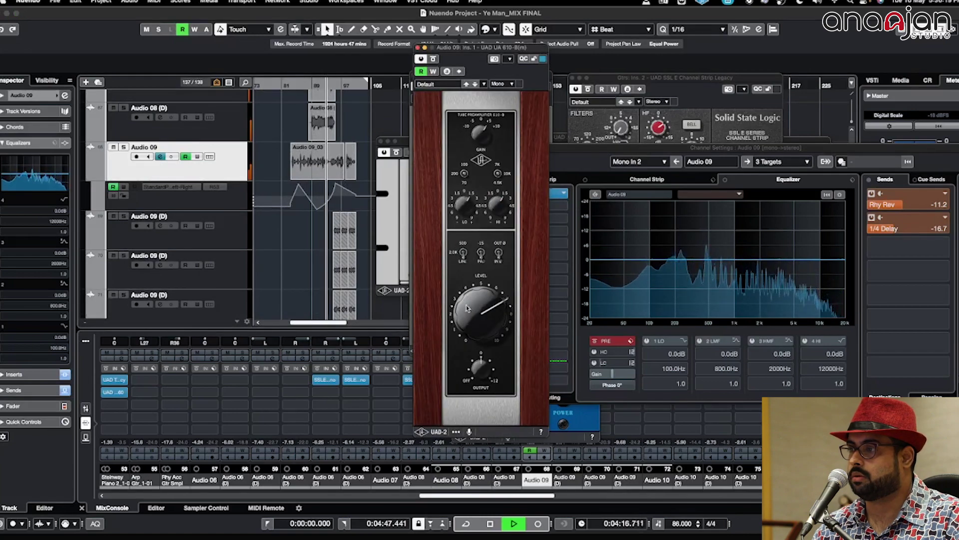
{"action": "left_click_drag", "start_coordinate": [483, 326], "coordinate": [483, 320]}
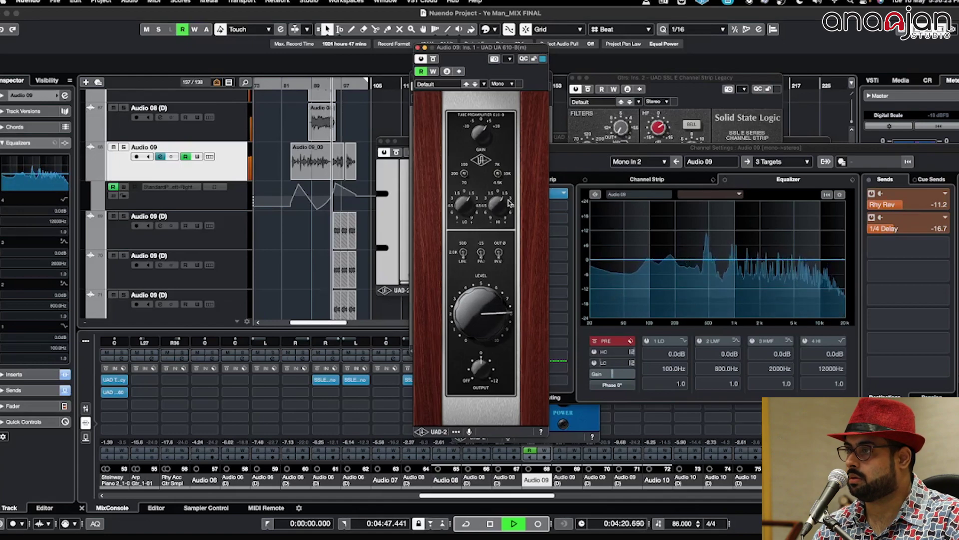
{"action": "left_click", "coordinate": [418, 48]}
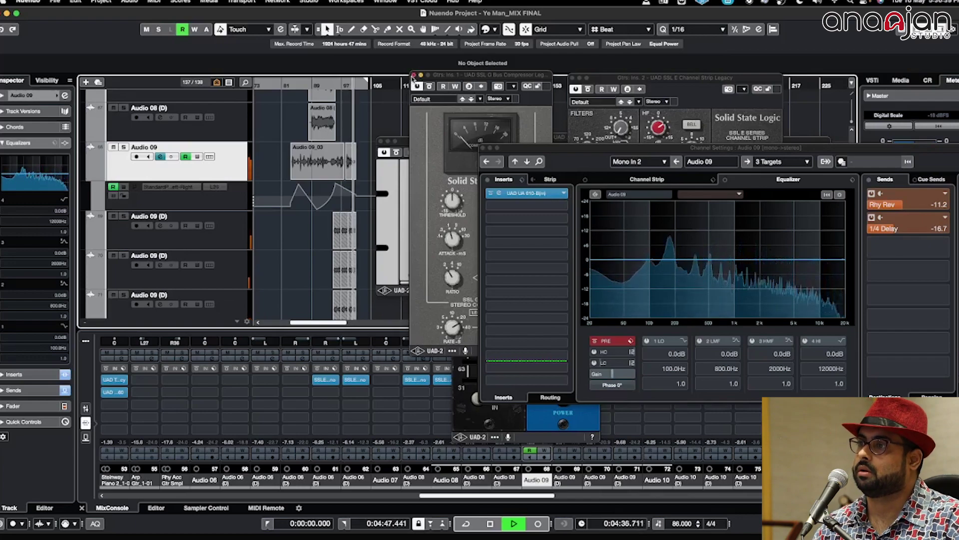
{"action": "key", "text": "space"}
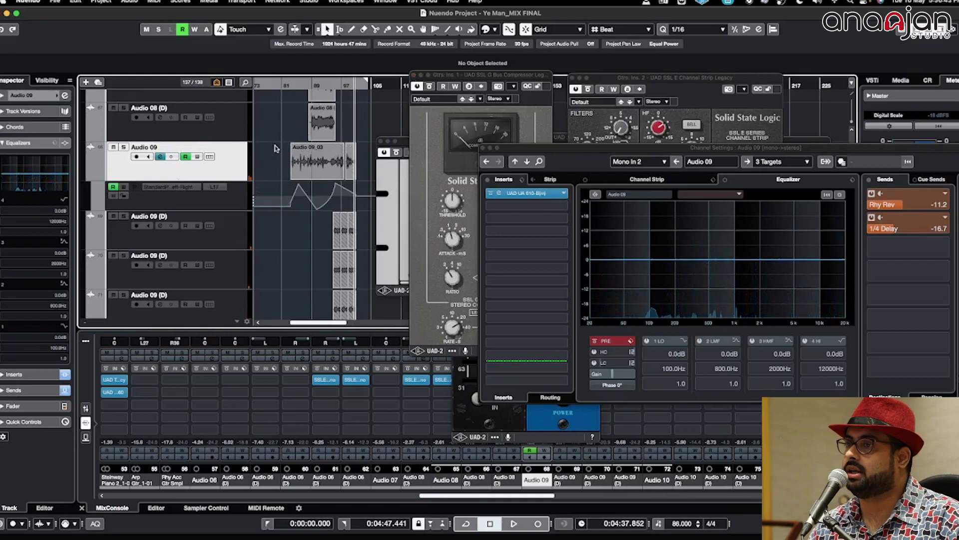
Find the Audio 10 tracks below Audio 09 and move the playhead to about 2:11, just before their clips.
{"action": "scroll", "coordinate": [203, 211], "scroll_direction": "down", "scroll_amount": 2}
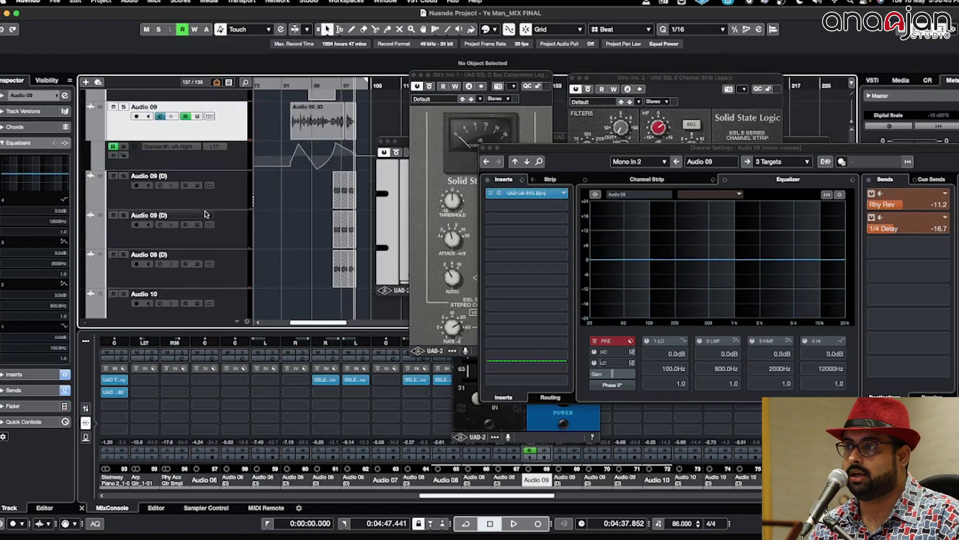
{"action": "key", "text": "g"}
{"action": "key", "text": "g"}
{"action": "key", "text": "g"}
{"action": "key", "text": "g"}
{"action": "key", "text": "shift+g"}
{"action": "key", "text": "shift+g"}
{"action": "key", "text": "shift+g"}
{"action": "key", "text": "shift+g"}
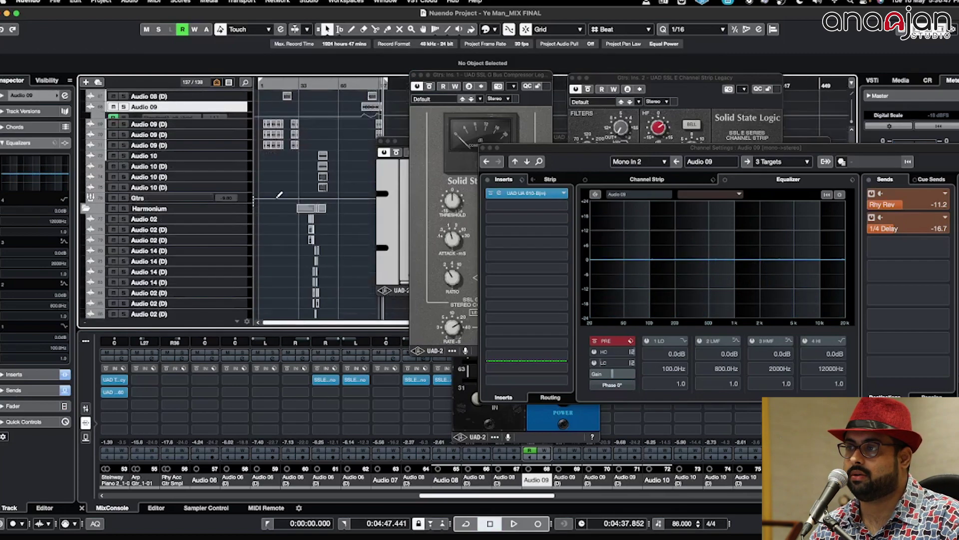
{"action": "left_click", "coordinate": [318, 92]}
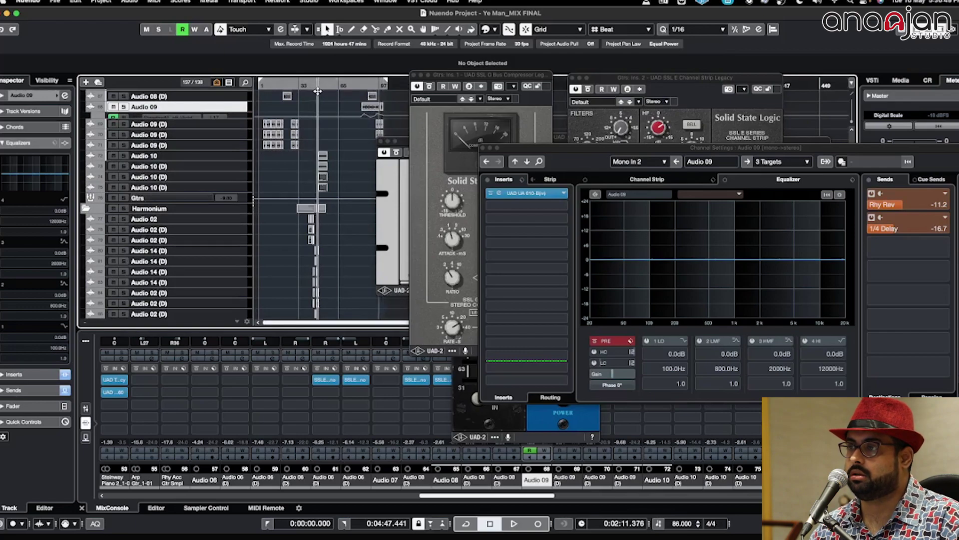
Solo Audio 10 and the three Audio 10 (D) tracks, play them with Audio 10's EQ shown, and stop.
{"action": "left_click", "coordinate": [232, 156]}
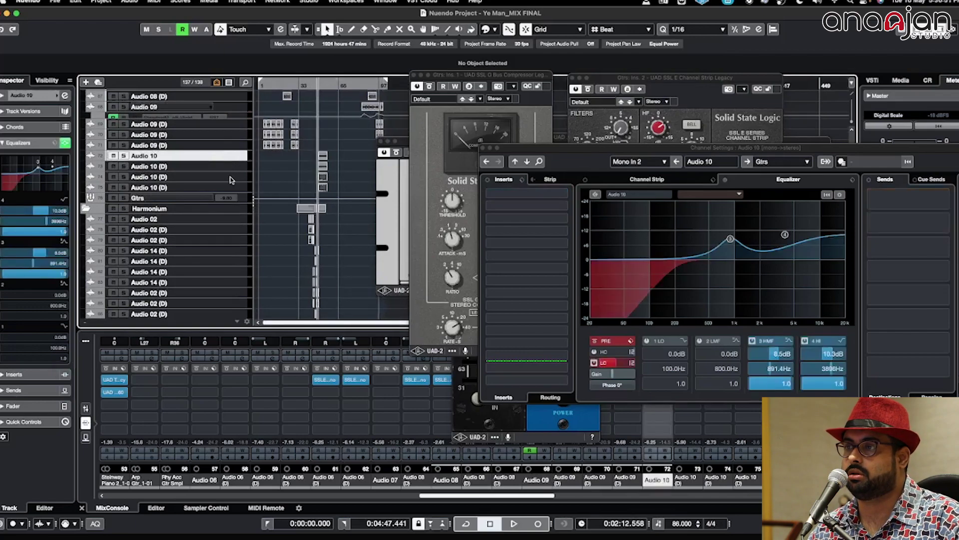
{"action": "left_click", "coordinate": [230, 180], "text": "shift"}
{"action": "key", "text": "s"}
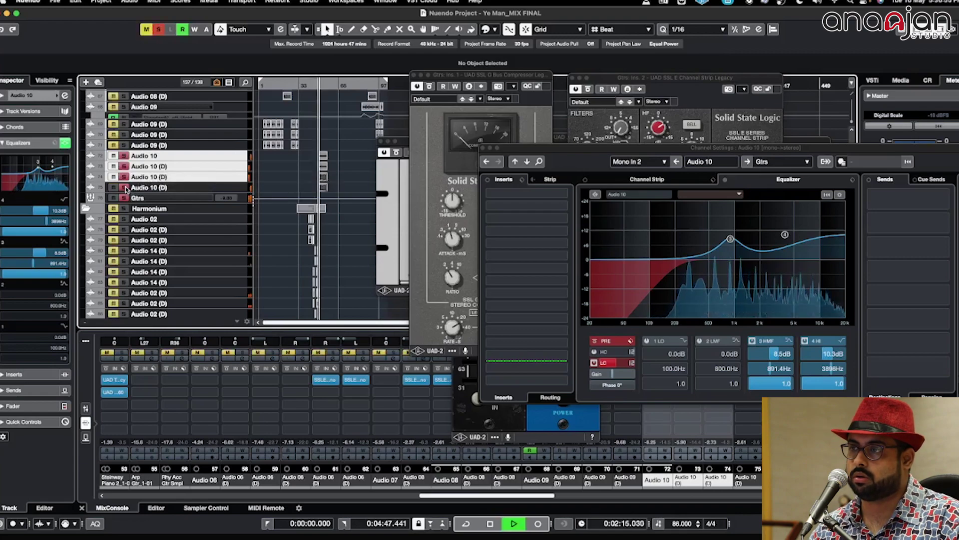
{"action": "key", "text": "shift+h"}
{"action": "key", "text": "shift+h"}
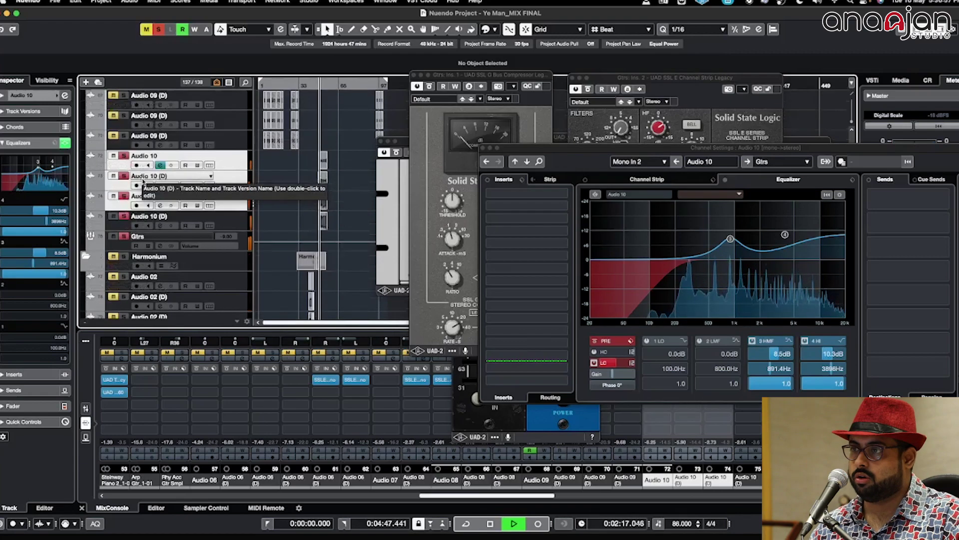
{"action": "key", "text": "space"}
Inspect the four Audio 10 clips closely and compare their position with the rest of the song.
{"action": "key", "text": "h"}
{"action": "key", "text": "h"}
{"action": "key", "text": "h"}
{"action": "key", "text": "h"}
{"action": "key", "text": "h"}
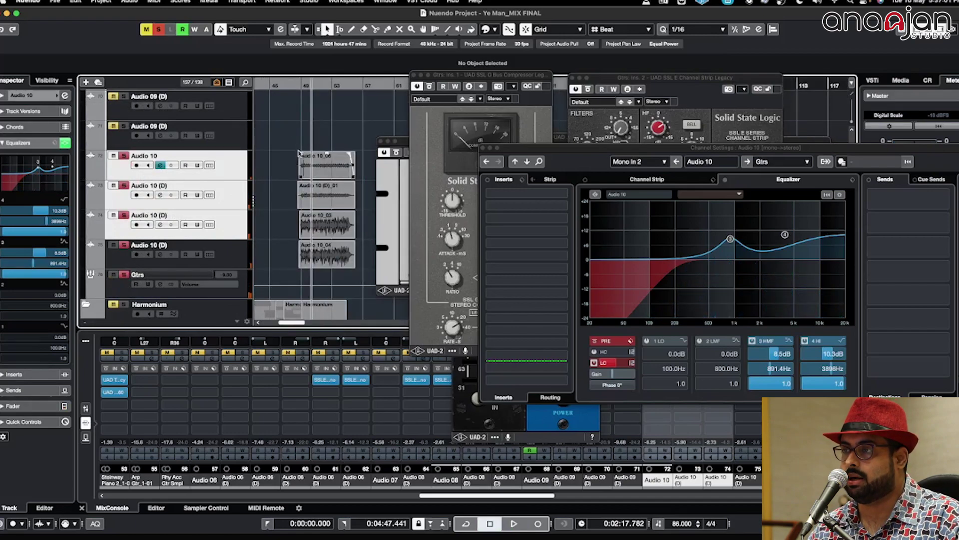
{"action": "key", "text": "g"}
{"action": "key", "text": "g"}
{"action": "key", "text": "g"}
{"action": "key", "text": "g"}
{"action": "key", "text": "g"}
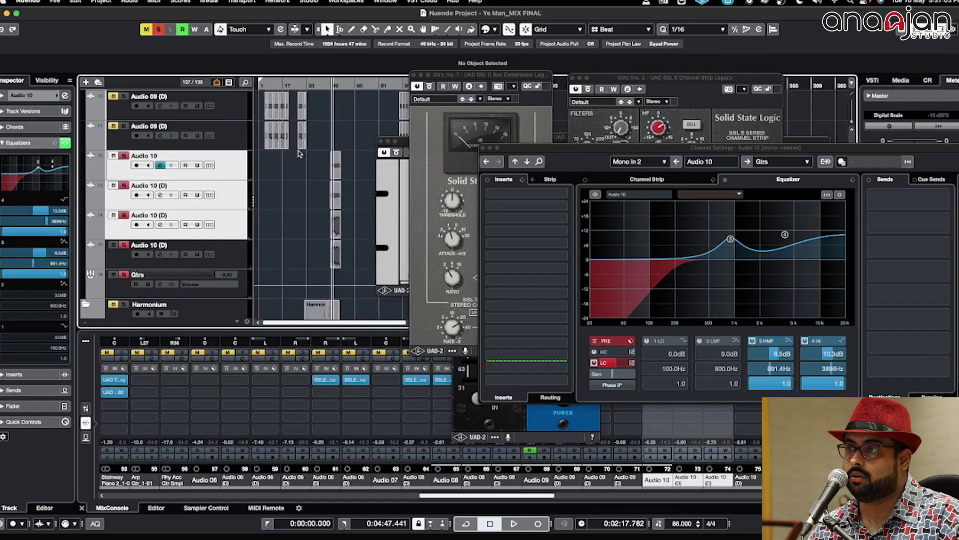
Look through the guitar tracks from the Audio 10 group back up to the Audio 06 group.
{"action": "key", "text": "shift+g"}
{"action": "key", "text": "shift+g"}
{"action": "key", "text": "shift+g"}
{"action": "key", "text": "shift+g"}
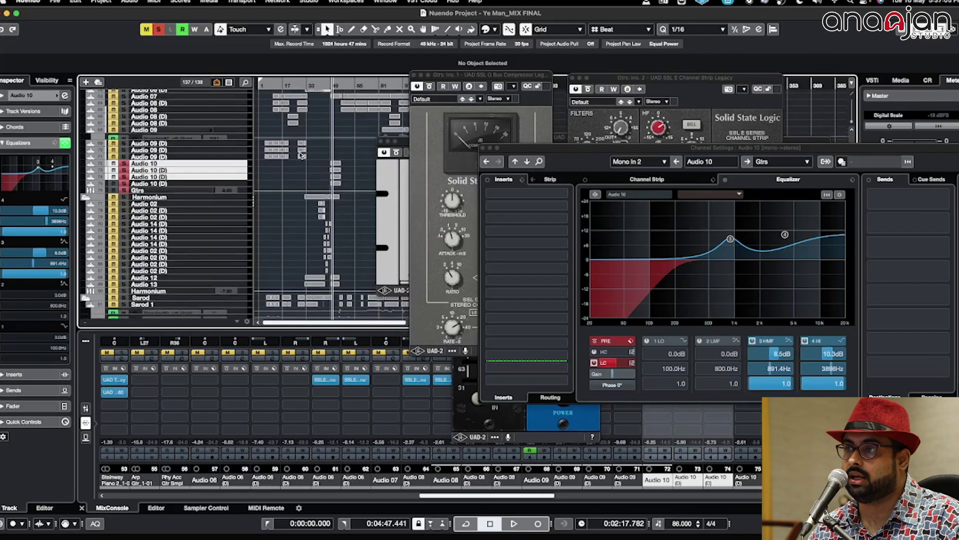
{"action": "scroll", "coordinate": [301, 155], "scroll_direction": "up", "scroll_amount": 1}
{"action": "scroll", "coordinate": [302, 155], "scroll_direction": "up", "scroll_amount": 5}
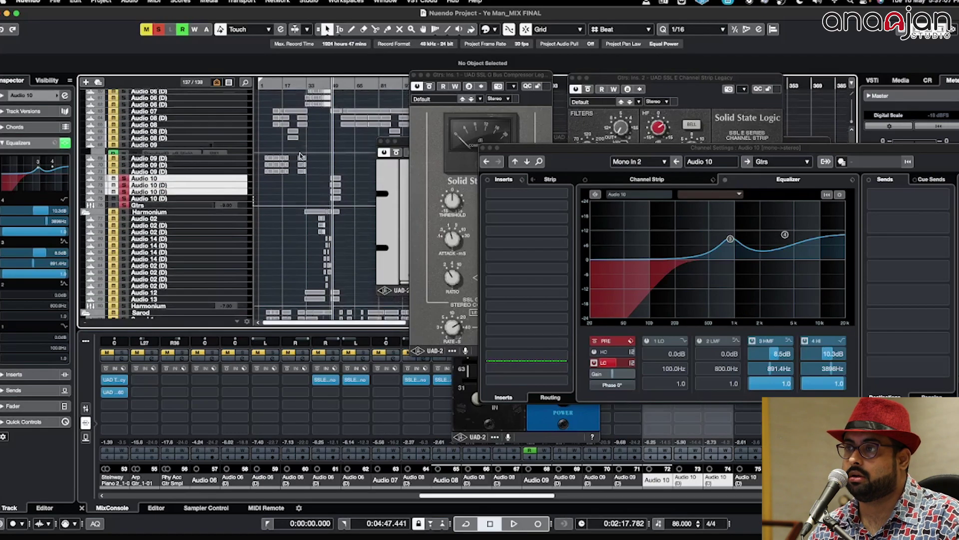
{"action": "key", "text": "shift+h"}
{"action": "key", "text": "shift+h"}
{"action": "key", "text": "shift+h"}
{"action": "key", "text": "shift+h"}
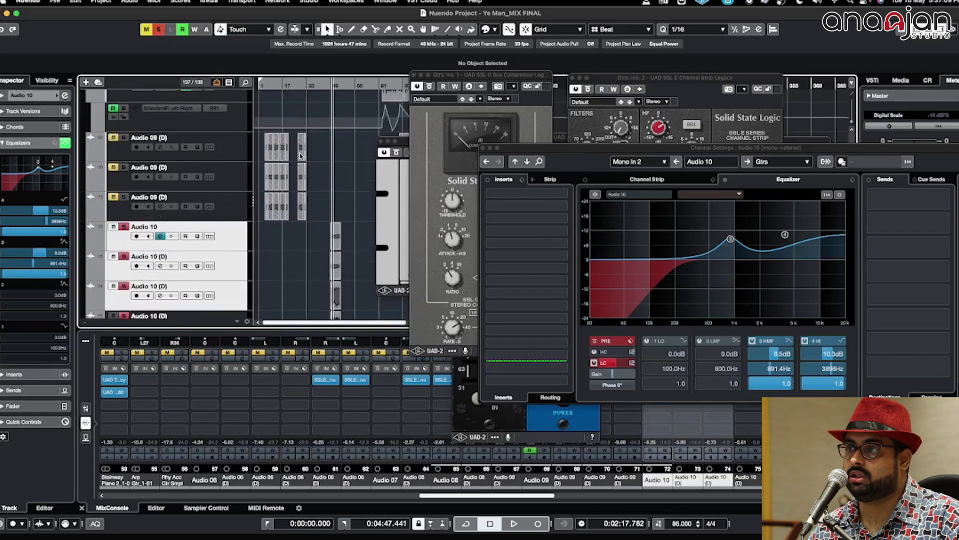
{"action": "scroll", "coordinate": [300, 156], "scroll_direction": "up", "scroll_amount": 4}
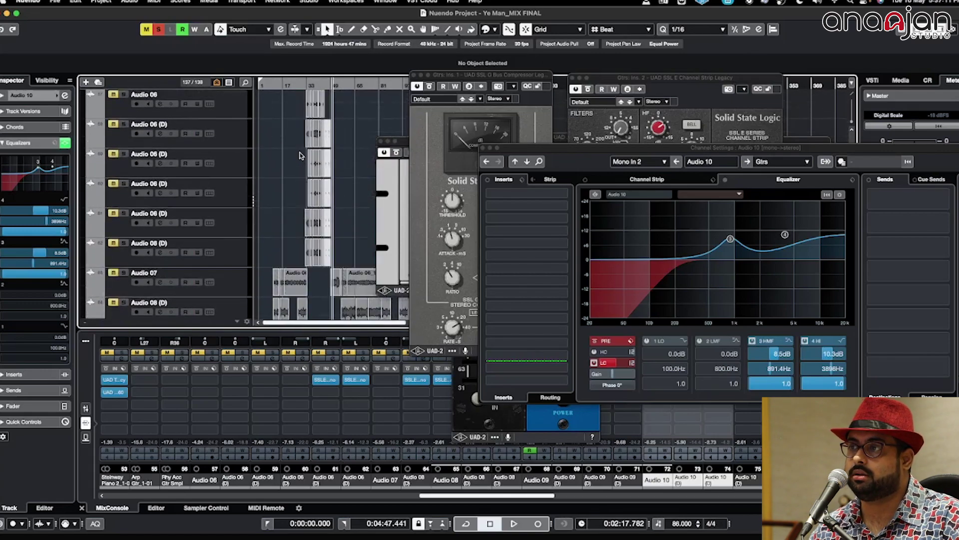
Solo Audio 06 and play its clips from around bar 33, select the Audio 06 (D) track below, and stop.
{"action": "key", "text": "h"}
{"action": "key", "text": "h"}
{"action": "key", "text": "h"}
{"action": "key", "text": "h"}
{"action": "scroll", "coordinate": [313, 148], "scroll_direction": "right", "scroll_amount": 3}
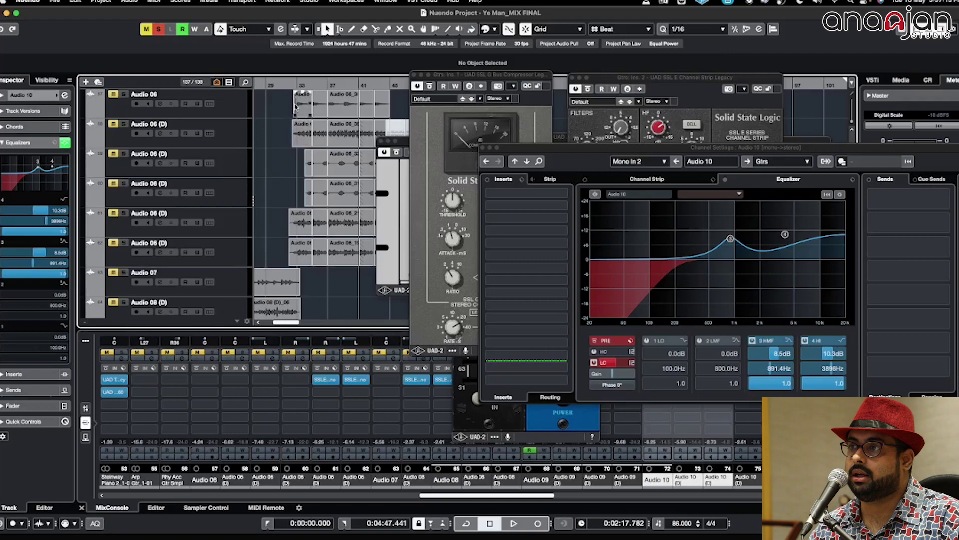
{"action": "left_click", "coordinate": [231, 112]}
{"action": "key", "text": "space"}
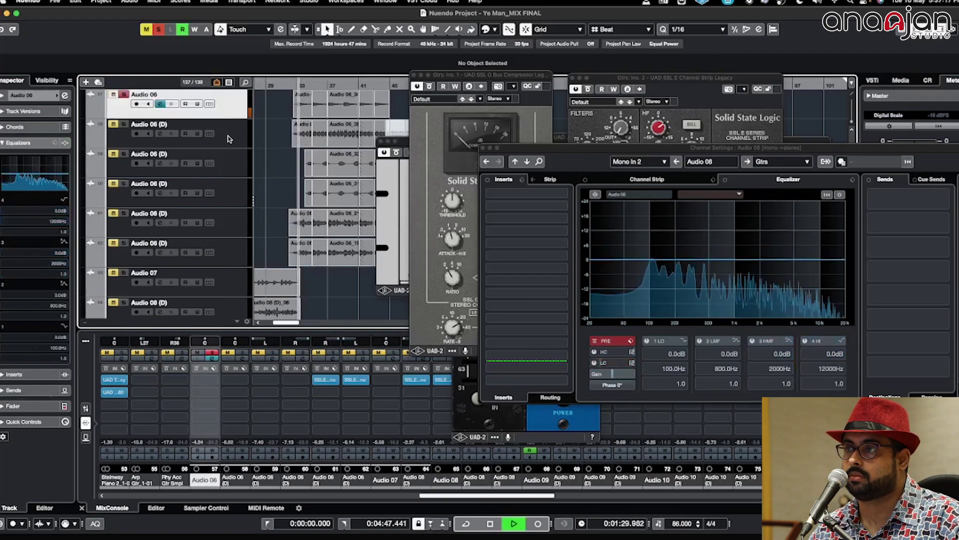
{"action": "left_click", "coordinate": [229, 138]}
{"action": "key", "text": "space"}
Turn off all solos, play the full mix from about 1:31, and stop.
{"action": "scroll", "coordinate": [229, 140], "scroll_direction": "up", "scroll_amount": 20}
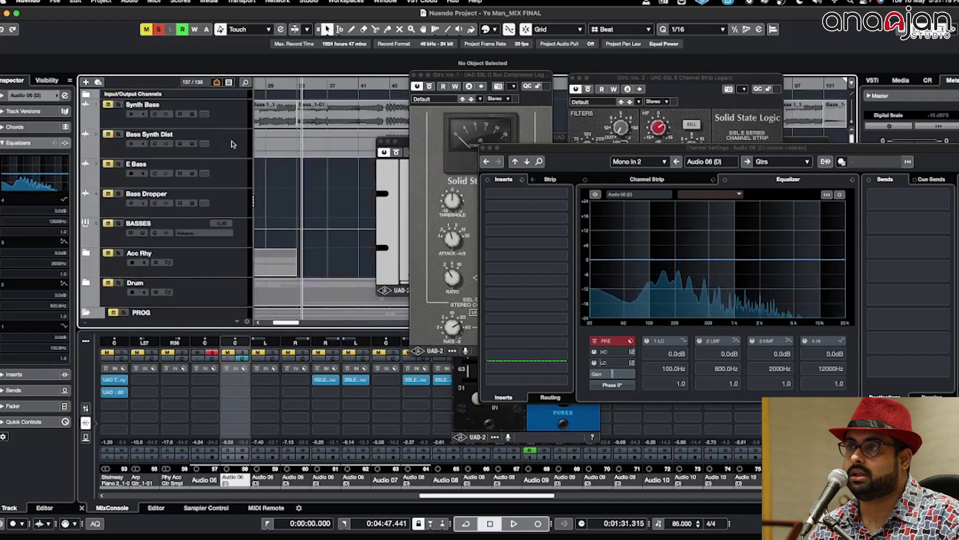
{"action": "left_click", "coordinate": [159, 28]}
{"action": "key", "text": "space"}
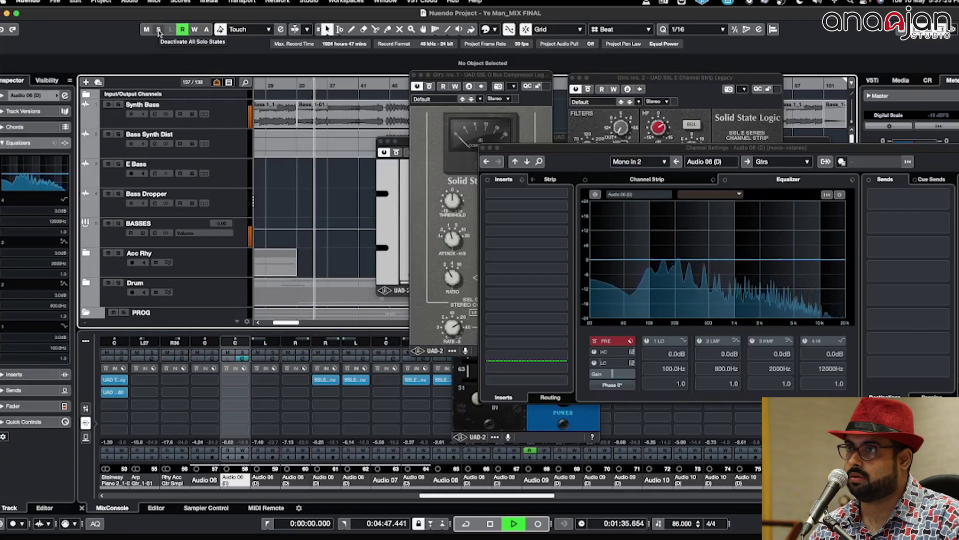
{"action": "key", "text": "space"}
Look through the track list from the bass tracks down past the guitars and Harmonium to the Sarod tracks.
{"action": "key", "text": "shift+g"}
{"action": "key", "text": "shift+g"}
{"action": "key", "text": "shift+g"}
{"action": "key", "text": "shift+g"}
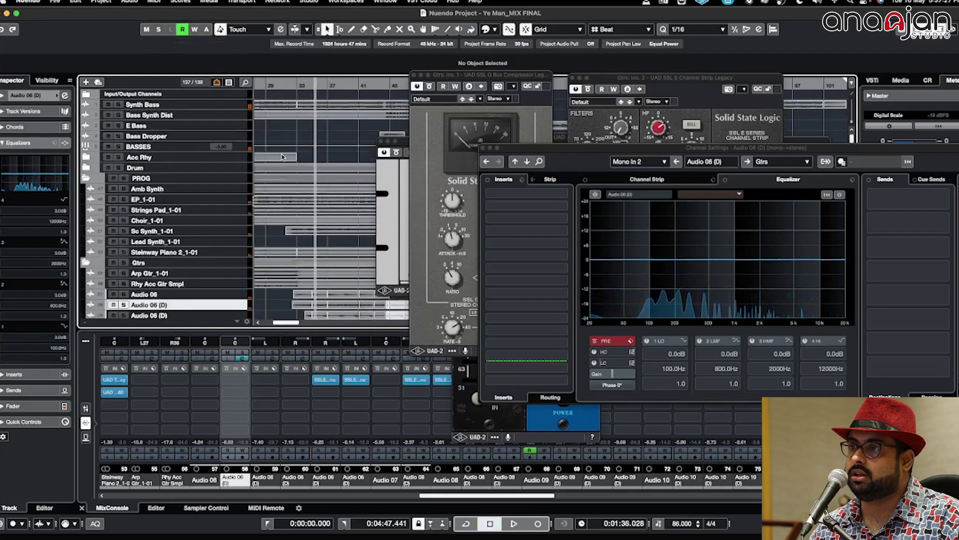
{"action": "scroll", "coordinate": [284, 170], "scroll_direction": "down", "scroll_amount": 15}
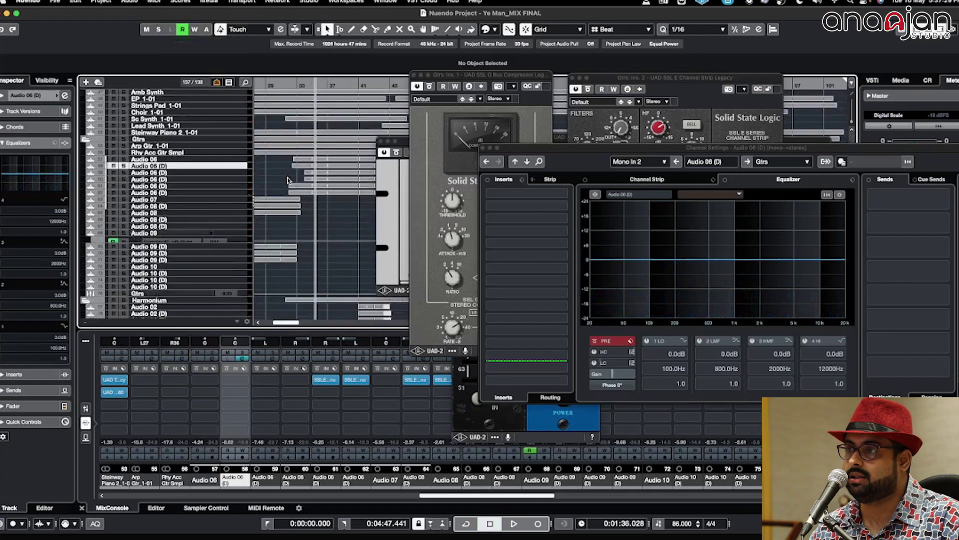
{"action": "scroll", "coordinate": [285, 180], "scroll_direction": "up", "scroll_amount": 15}
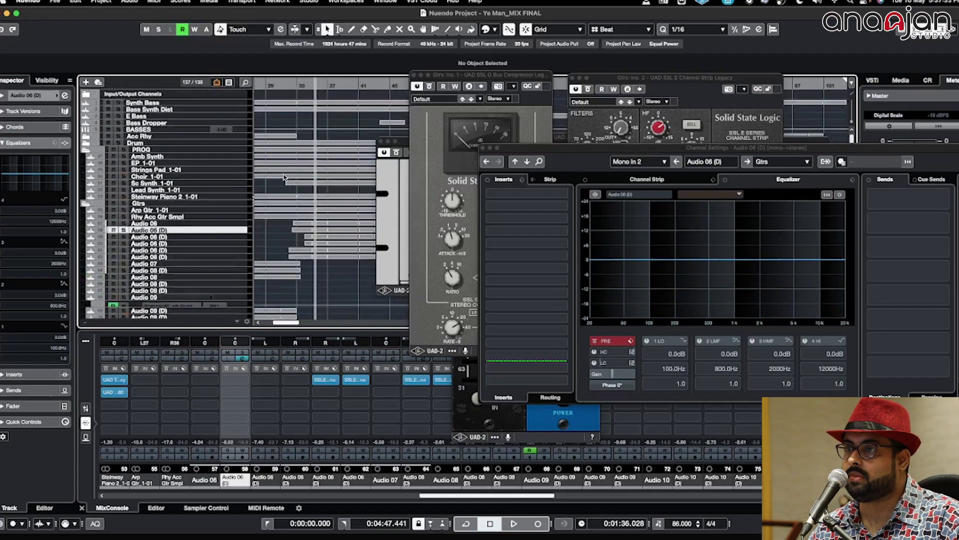
{"action": "scroll", "coordinate": [283, 178], "scroll_direction": "down", "scroll_amount": 15}
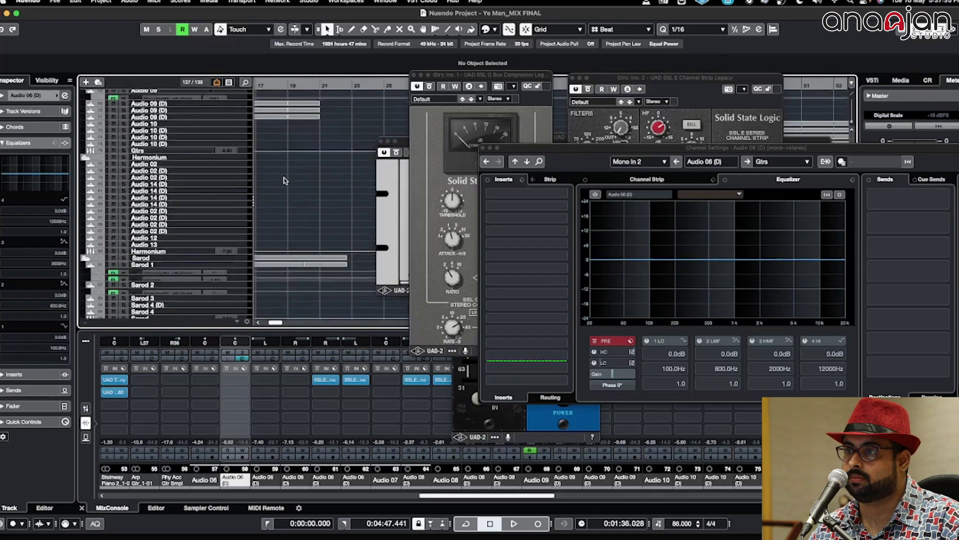
Play the mix from about 1:36 with enlarged tracks, solo the first Audio 06 track partway through, and stop.
{"action": "scroll", "coordinate": [283, 180], "scroll_direction": "right", "scroll_amount": 8}
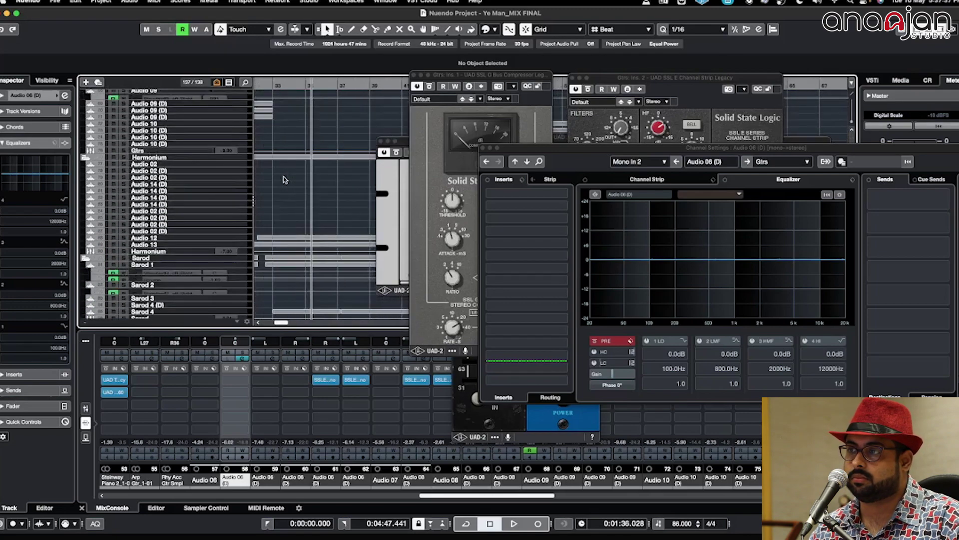
{"action": "scroll", "coordinate": [284, 180], "scroll_direction": "up", "scroll_amount": 7}
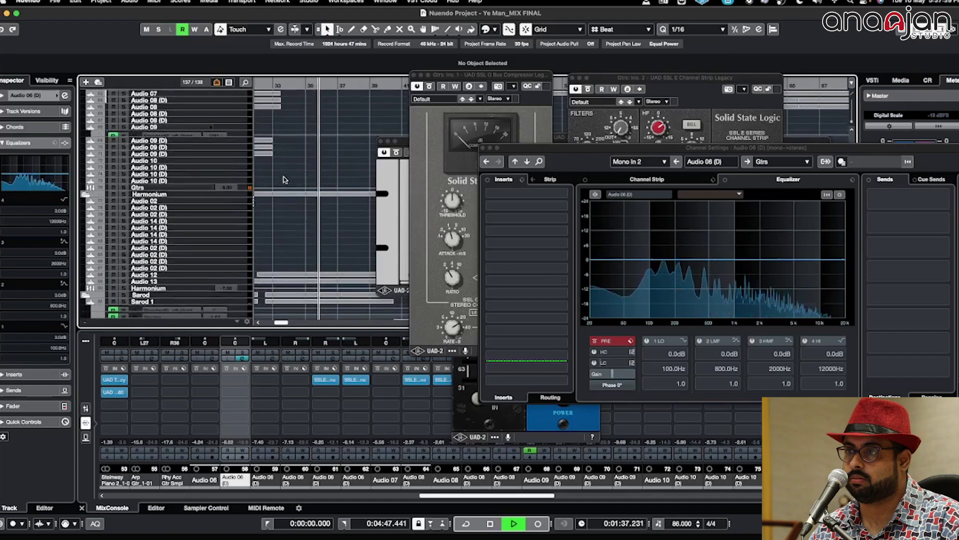
{"action": "key", "text": "shift+h"}
{"action": "key", "text": "shift+h"}
{"action": "key", "text": "shift+h"}
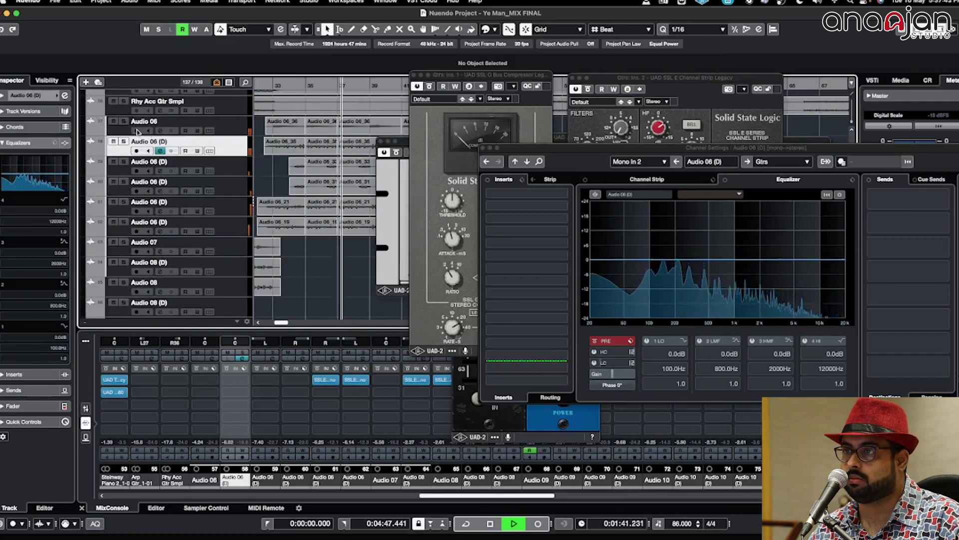
{"action": "left_click", "coordinate": [123, 121]}
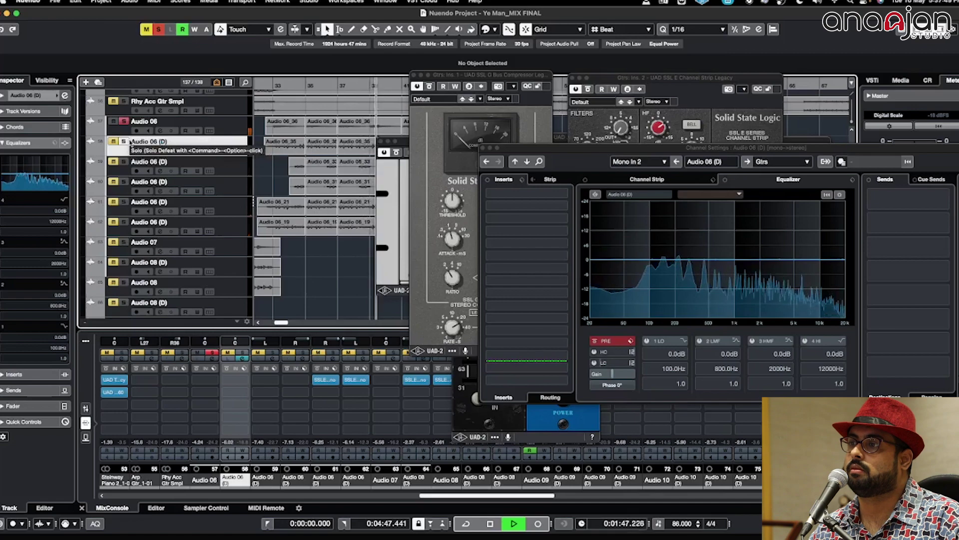
{"action": "key", "text": "space"}
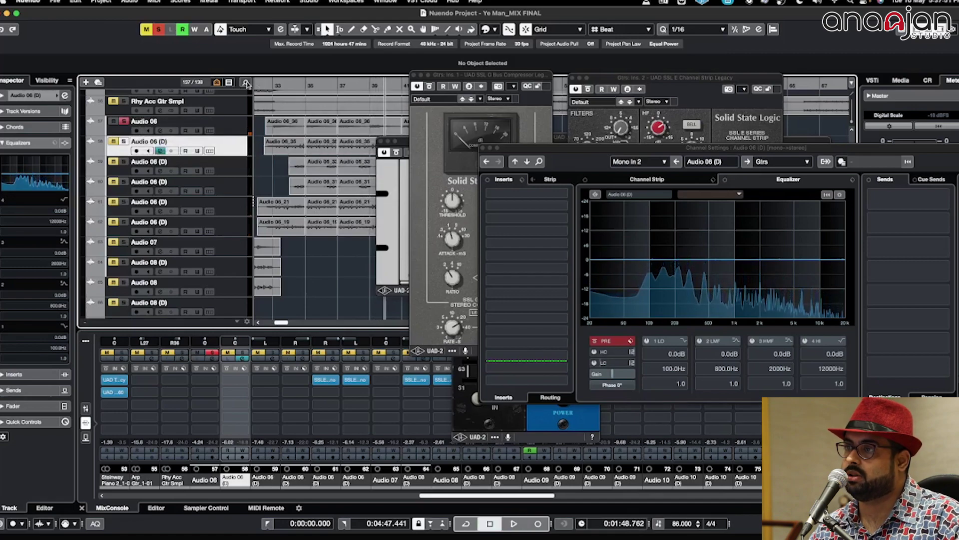
Play the first Audio 06 (D) track soloed in place of Audio 06 from around bar 33, stop, and unsolo it.
{"action": "left_click", "coordinate": [265, 82]}
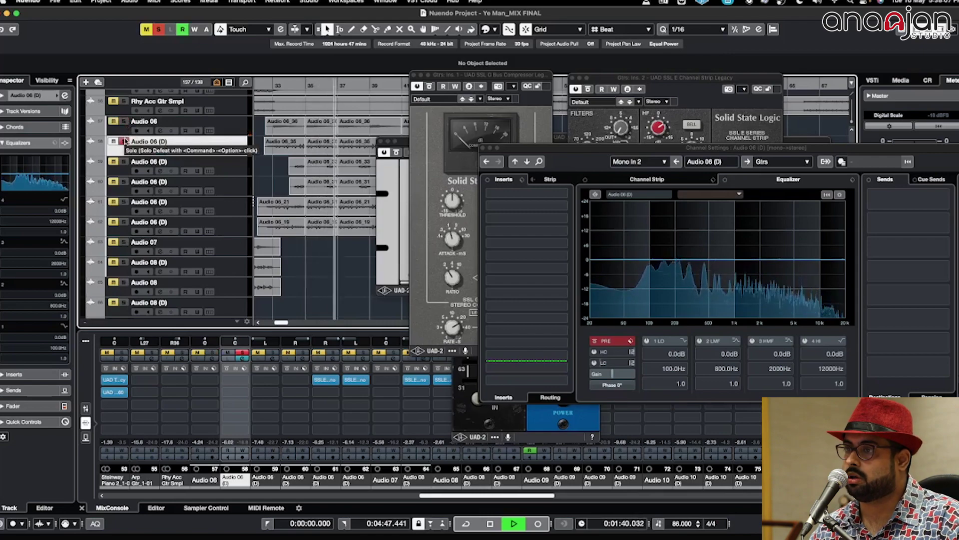
{"action": "key", "text": "space"}
{"action": "left_click", "coordinate": [125, 141]}
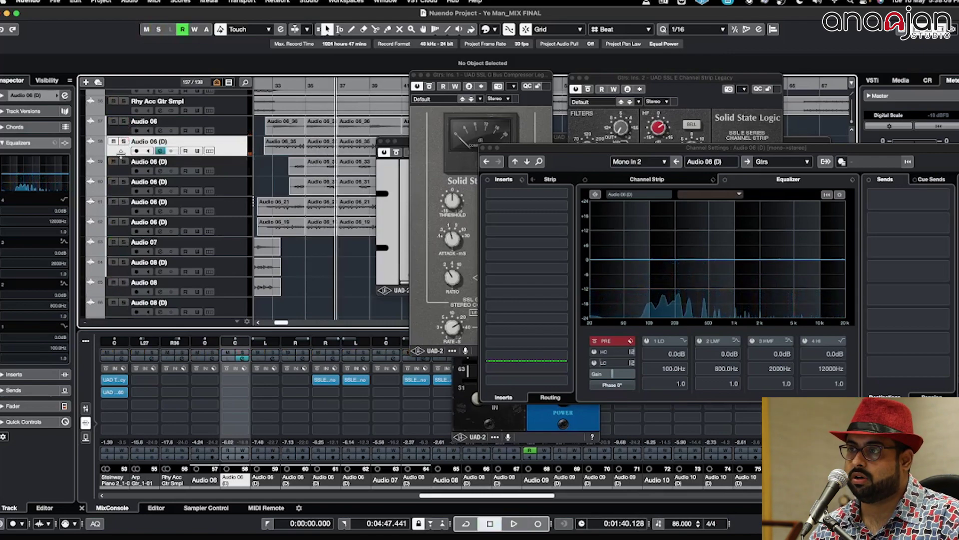
Solo the left- and right-panned Audio 06 (D) pair, play from about 1:30, add the first Audio 06 (D) to the solo, and stop.
{"action": "left_click", "coordinate": [123, 163]}
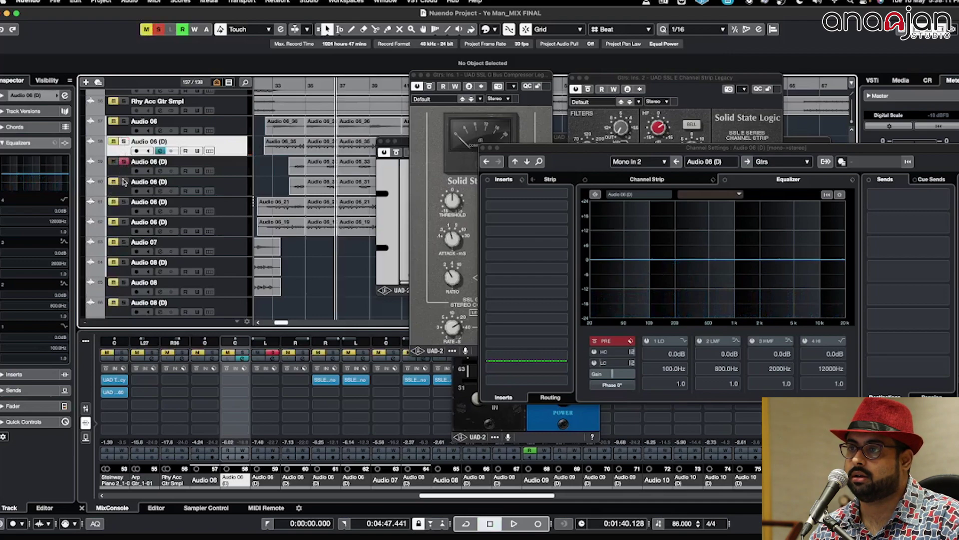
{"action": "left_click", "coordinate": [275, 87]}
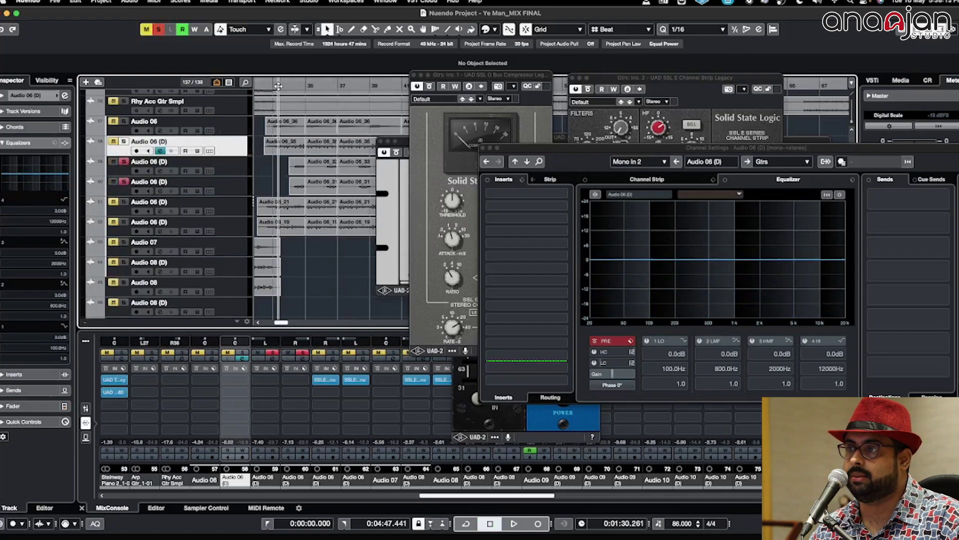
{"action": "key", "text": "space"}
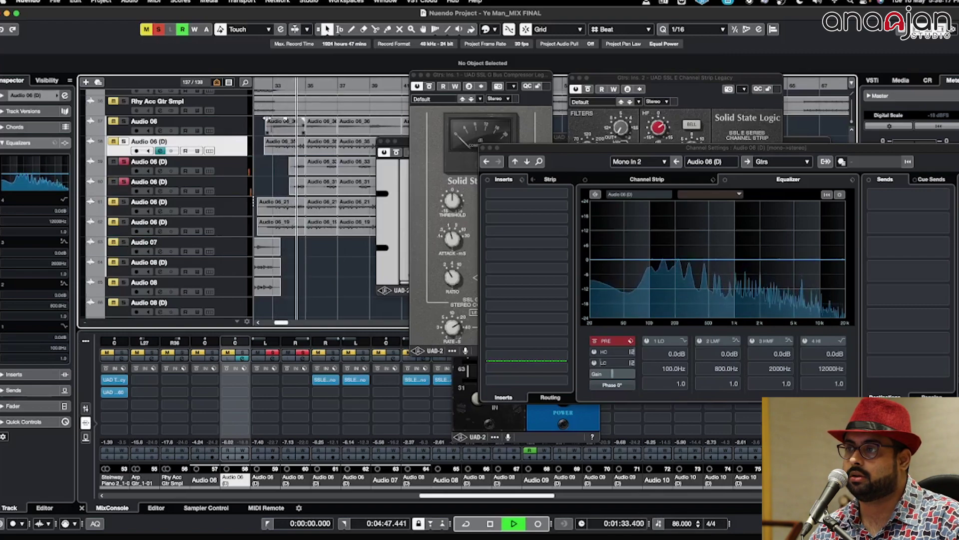
{"action": "left_click", "coordinate": [124, 142]}
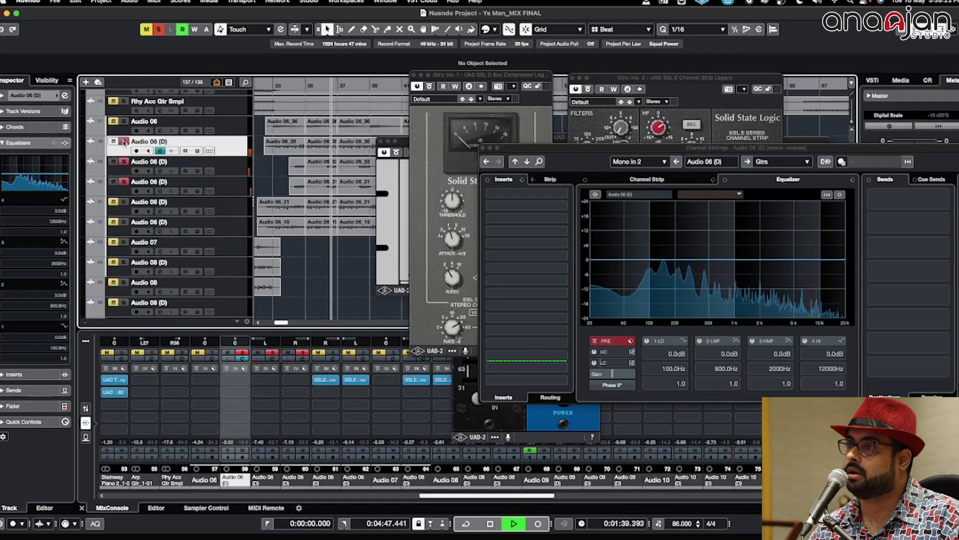
{"action": "key", "text": "space"}
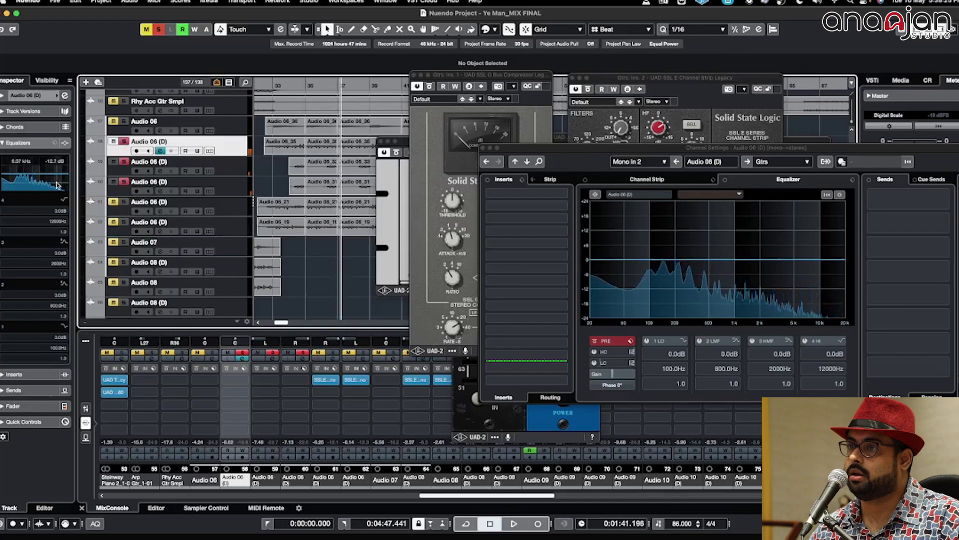
Play all six Audio 06 tracks soloed, turn off every solo, and play the full mix again from around bar 33.
{"action": "left_click", "coordinate": [264, 86]}
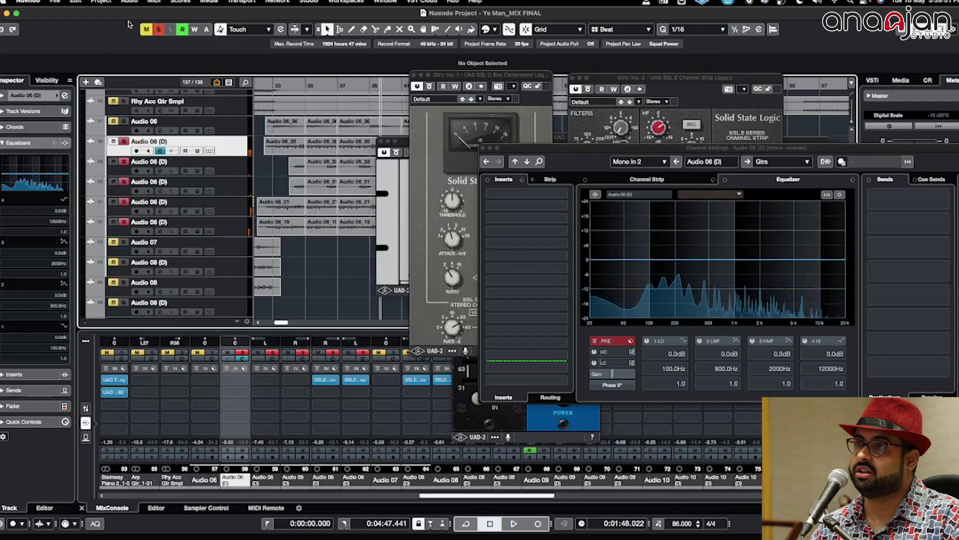
{"action": "left_click", "coordinate": [159, 31]}
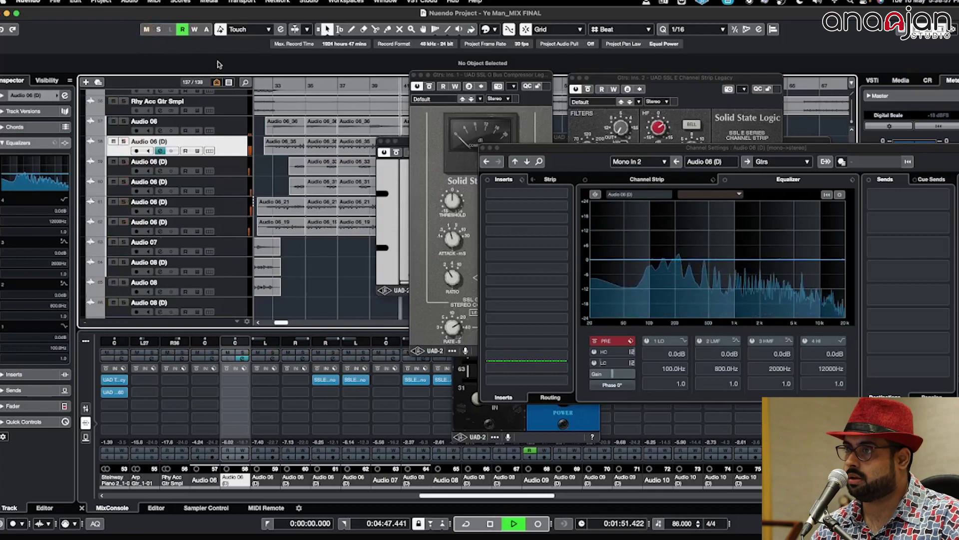
{"action": "left_click", "coordinate": [285, 86]}
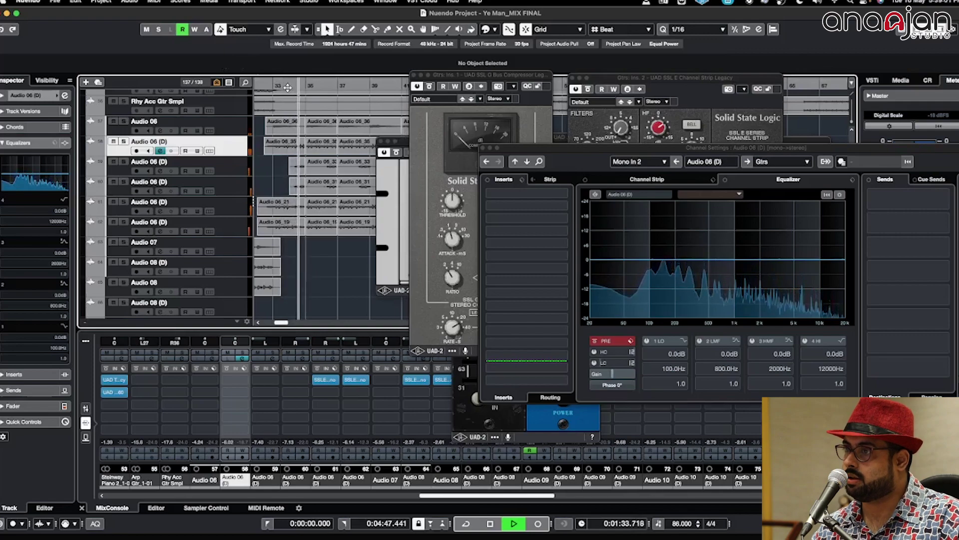
Examine where the Audio 06 clips sit in the overall song timeline and up close while the mix plays.
{"action": "scroll", "coordinate": [280, 83], "scroll_direction": "left", "scroll_amount": 5}
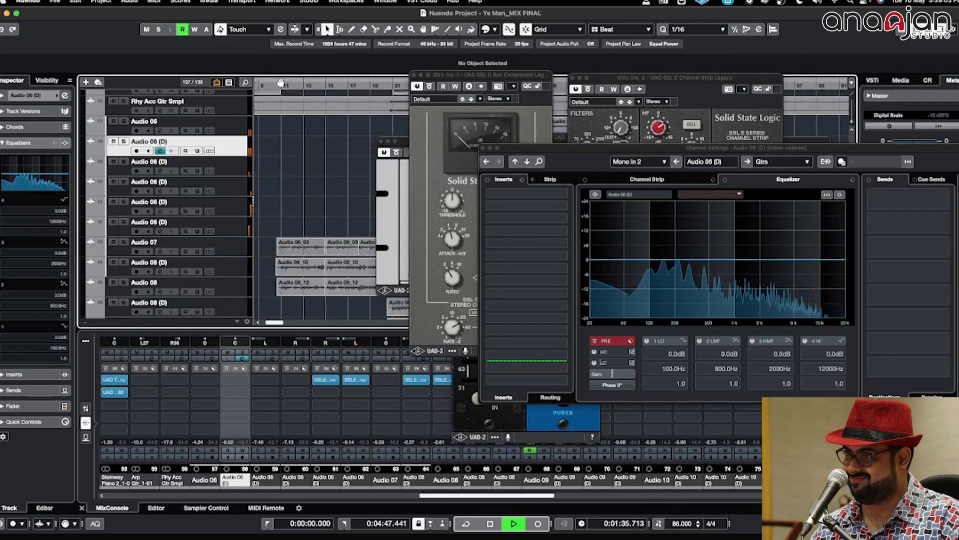
{"action": "key", "text": "g"}
{"action": "key", "text": "g"}
{"action": "key", "text": "g"}
{"action": "key", "text": "g"}
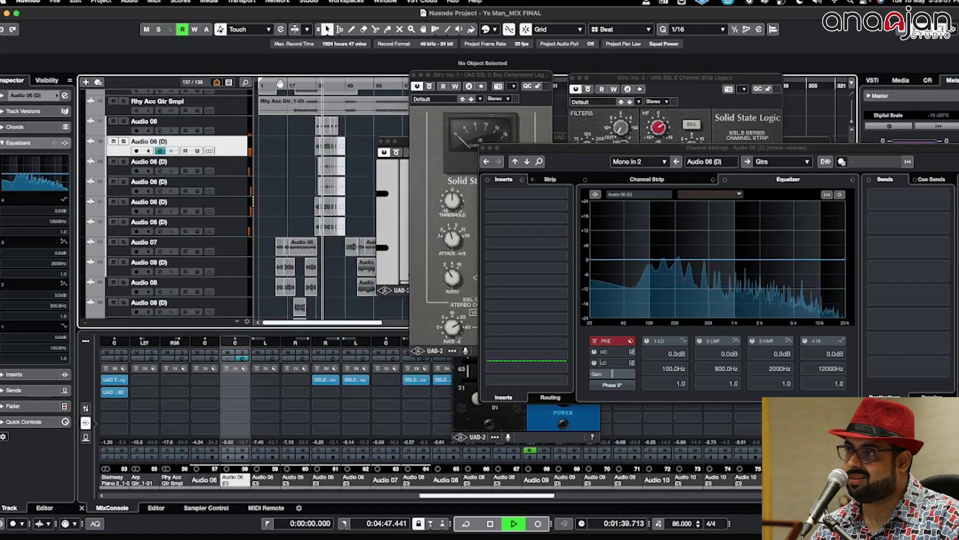
{"action": "key", "text": "shift+g"}
{"action": "key", "text": "shift+g"}
{"action": "key", "text": "shift+h"}
{"action": "key", "text": "shift+h"}
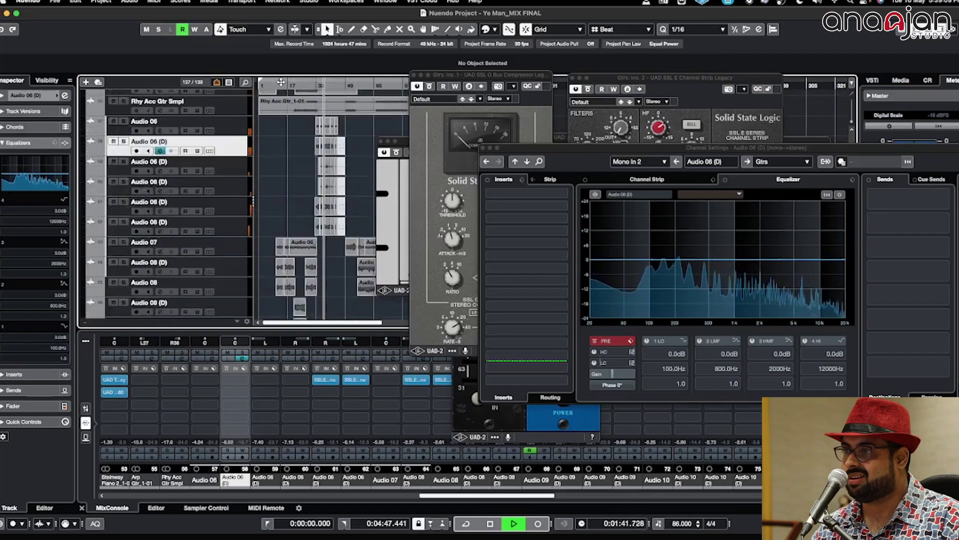
{"action": "key", "text": "h"}
{"action": "key", "text": "h"}
{"action": "key", "text": "h"}
{"action": "key", "text": "h"}
{"action": "scroll", "coordinate": [325, 130], "scroll_direction": "right", "scroll_amount": 4}
{"action": "scroll", "coordinate": [324, 130], "scroll_direction": "right", "scroll_amount": 4}
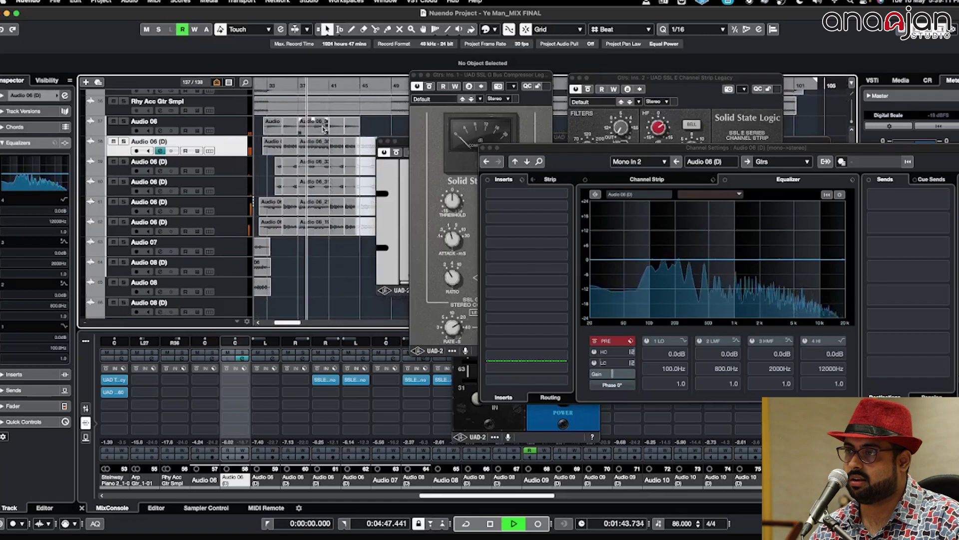
Select the clips on all six Audio 06 tracks to view their event information, resume playback, and clear the selection.
{"action": "key", "text": "space"}
{"action": "left_click_drag", "start_coordinate": [259, 121], "coordinate": [339, 237]}
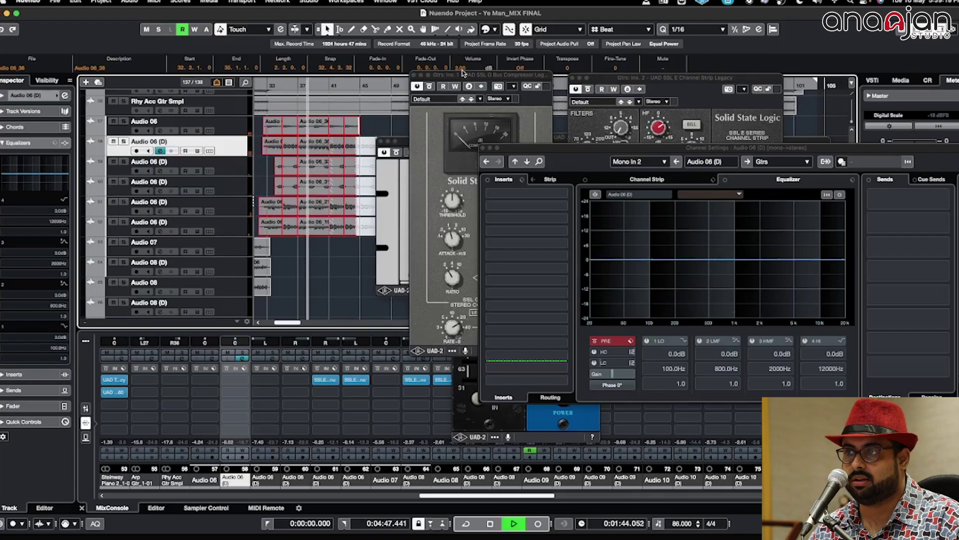
{"action": "left_click", "coordinate": [339, 286]}
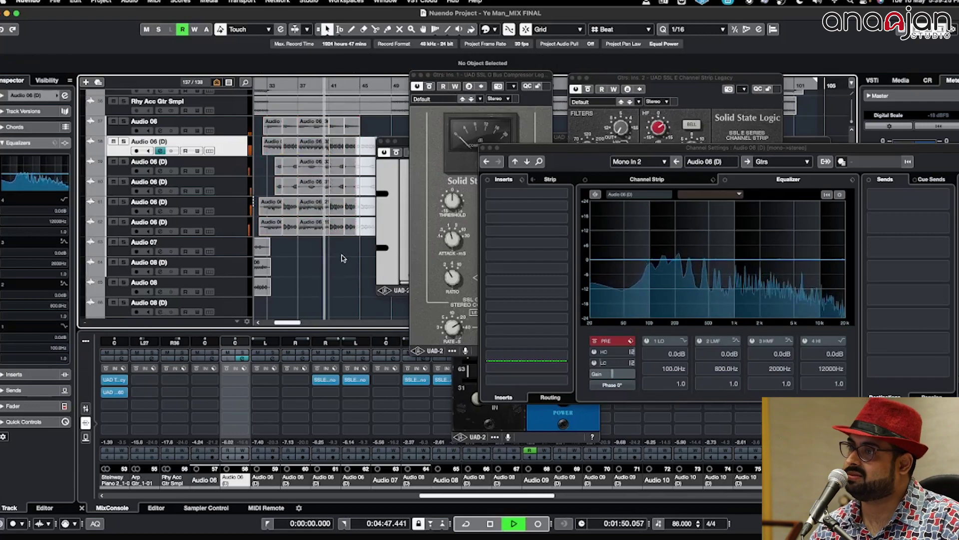
Raise the faders of the left- and right-panned Audio 06 (D) tracks during playback, the right one to -4.92, and stop.
{"action": "left_click", "coordinate": [242, 175]}
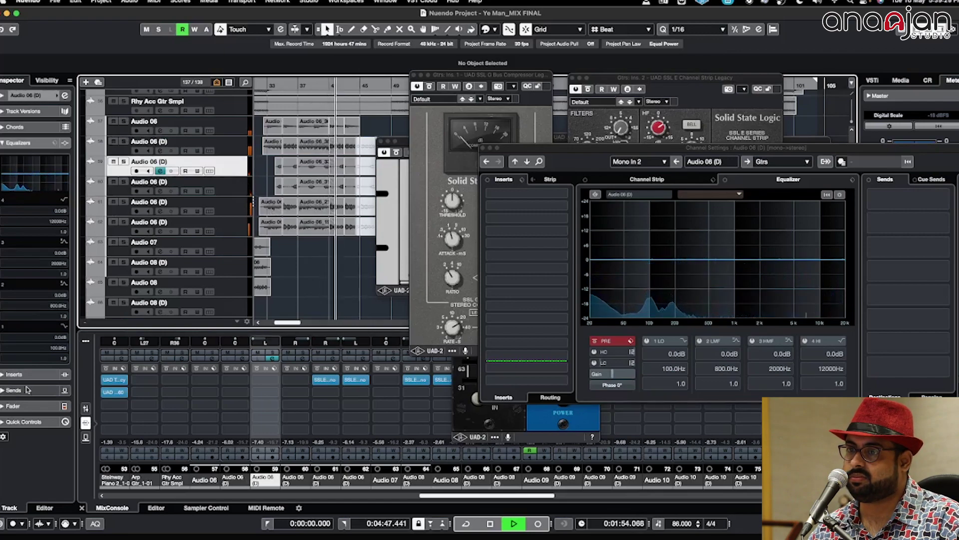
{"action": "left_click", "coordinate": [27, 406]}
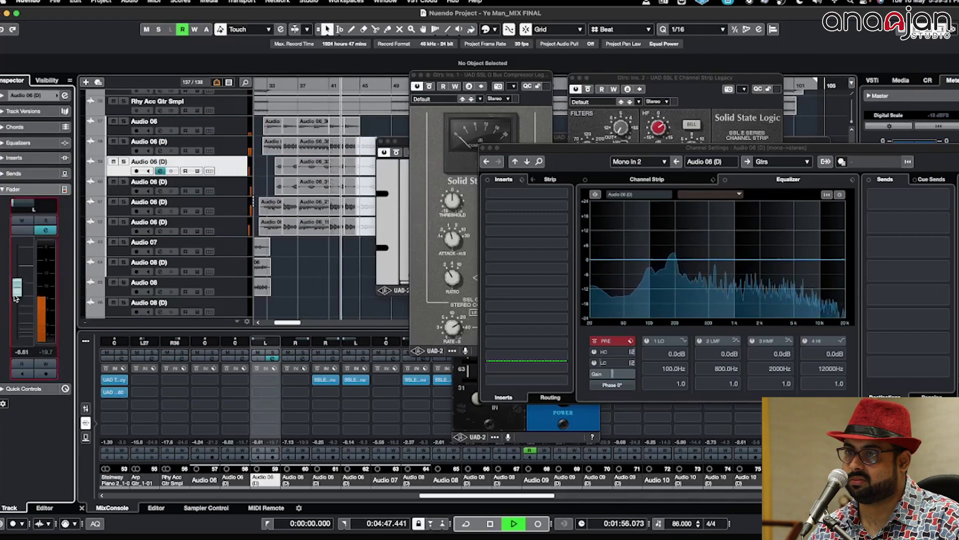
{"action": "left_click", "coordinate": [229, 188]}
{"action": "left_click_drag", "start_coordinate": [18, 290], "coordinate": [18, 289]}
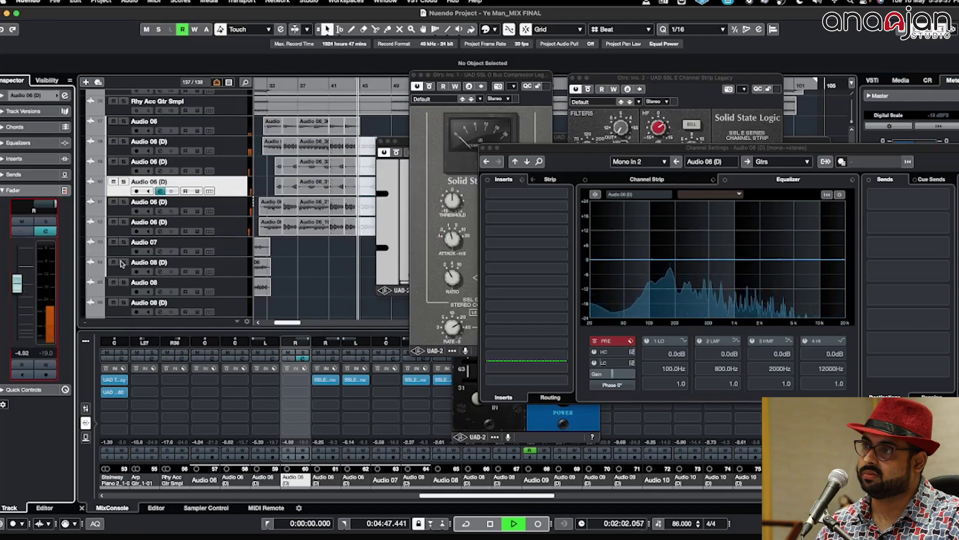
{"action": "key", "text": "space"}
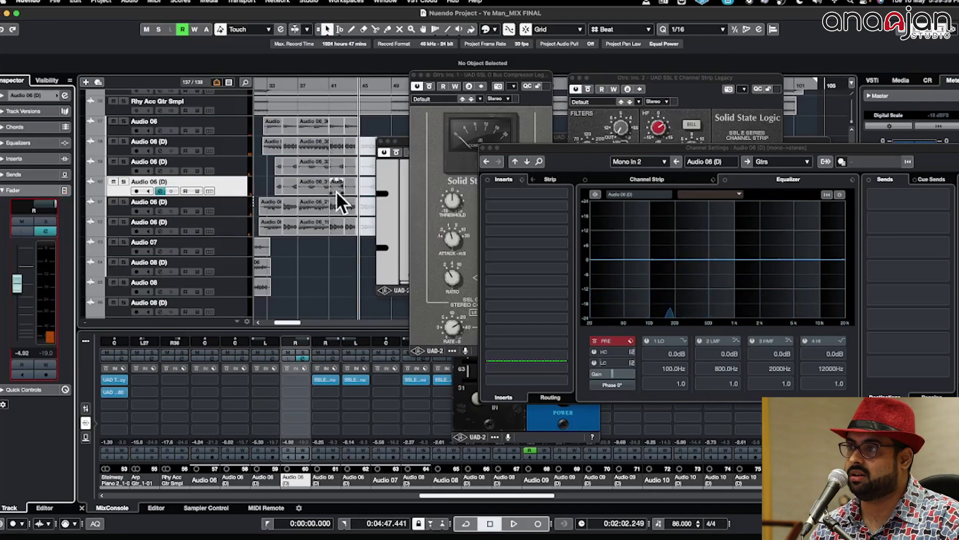
Look through the remaining guitar tracks down to the Harmonium and Sarod groups with the whole song in view.
{"action": "scroll", "coordinate": [226, 237], "scroll_direction": "down", "scroll_amount": 3}
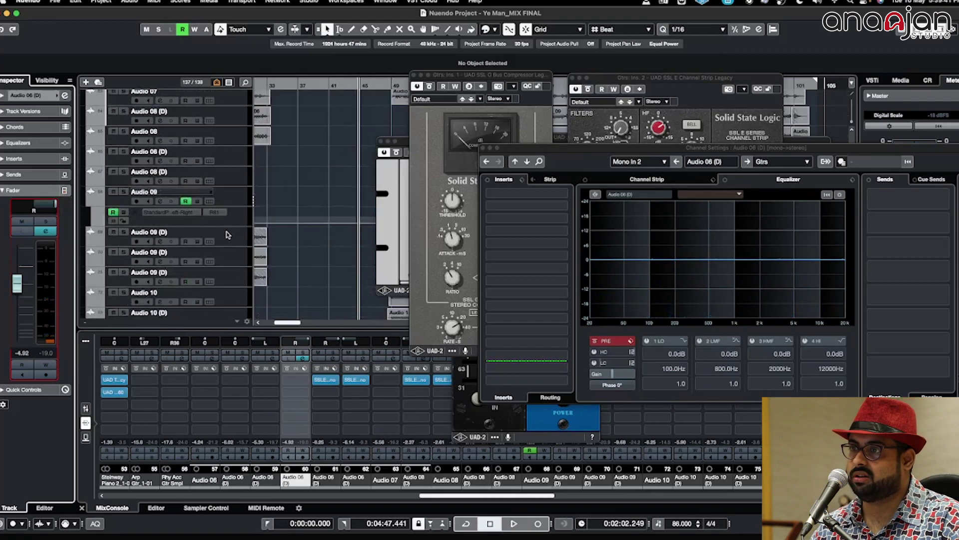
{"action": "scroll", "coordinate": [226, 237], "scroll_direction": "down", "scroll_amount": 6}
{"action": "key", "text": "g"}
{"action": "key", "text": "g"}
{"action": "key", "text": "g"}
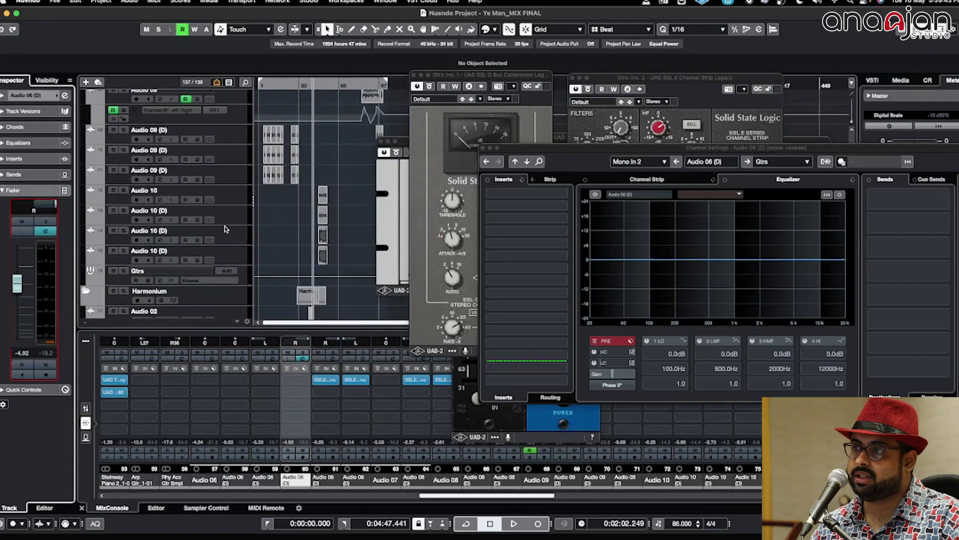
{"action": "key", "text": "shift+g"}
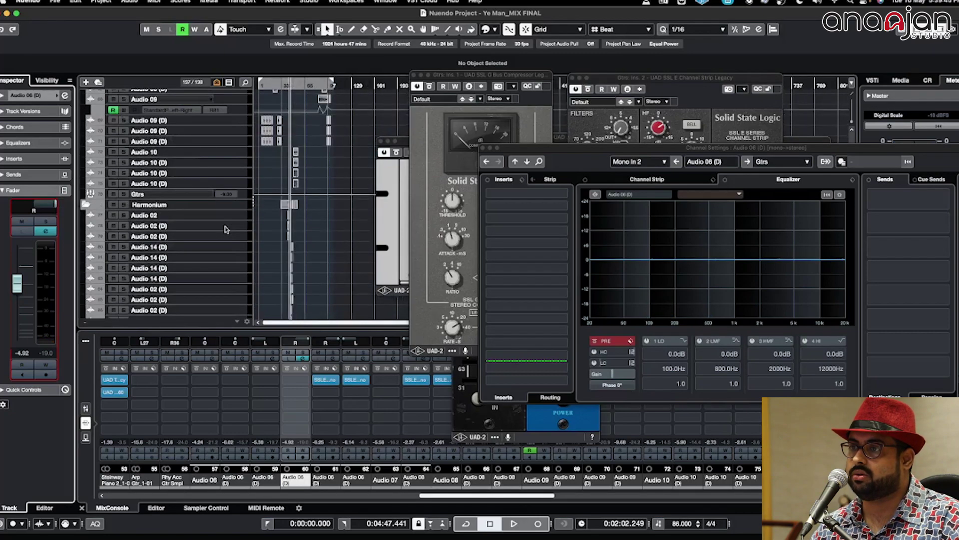
{"action": "key", "text": "shift+g"}
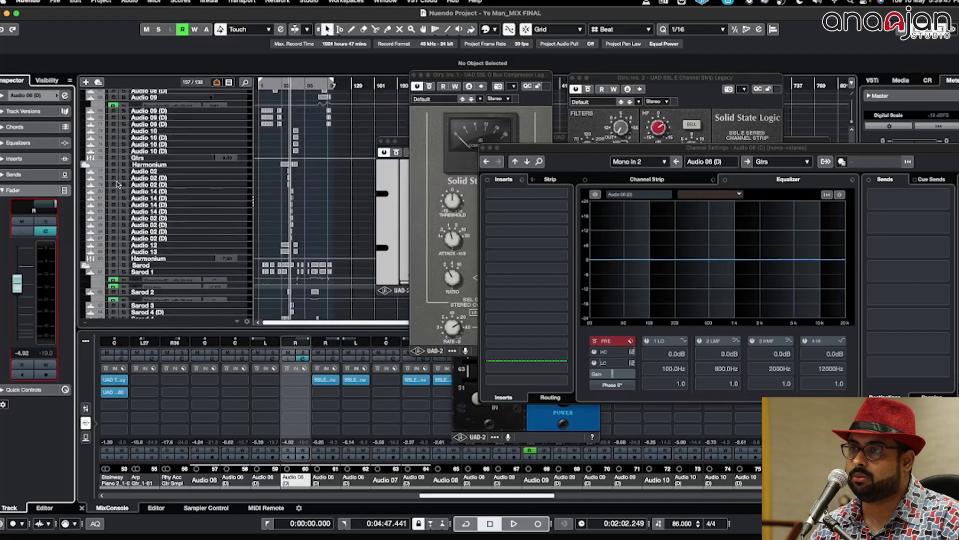